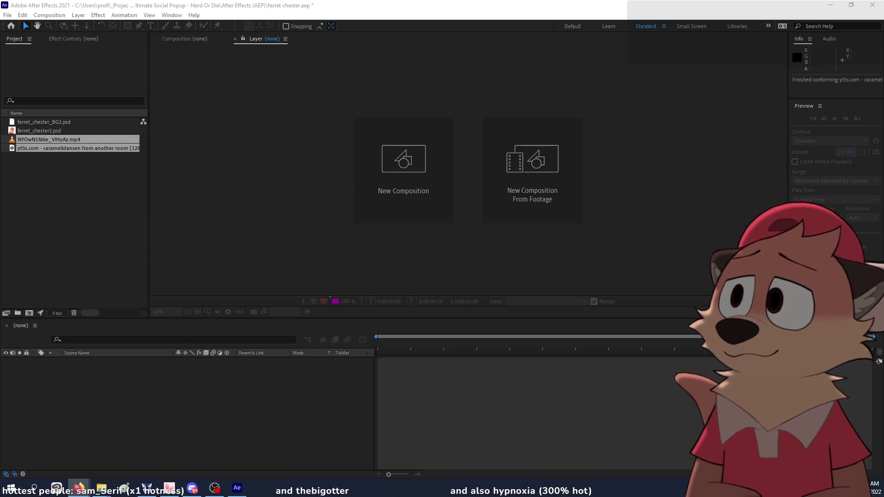
Step: Create a new 1080 x 1920 composition at 24 fps with a duration of 0:04:20:00
click(78, 243)
click(29, 313)
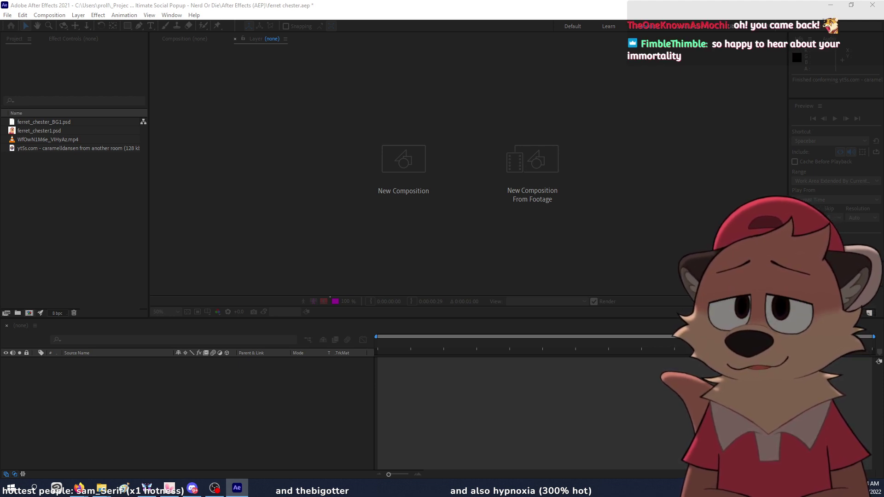
key(Return)
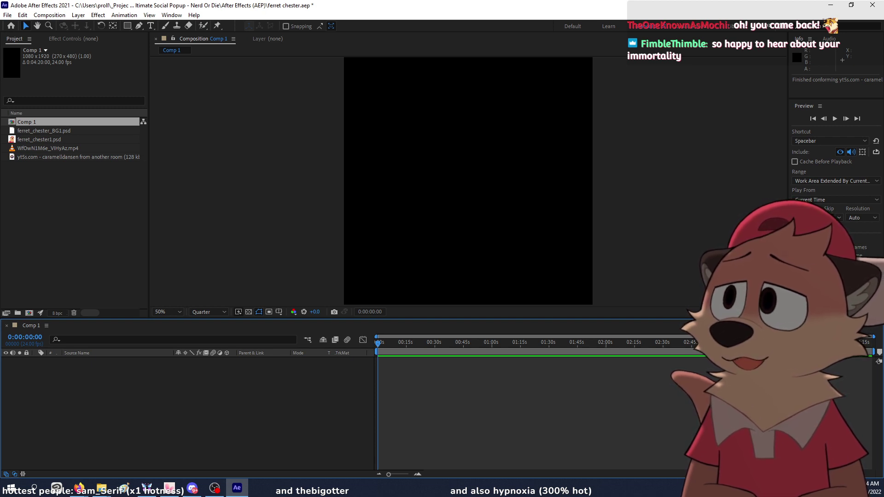
Step: Set the composition viewer magnification to Fit so the whole vertical frame is shown
key(alt+Tab)
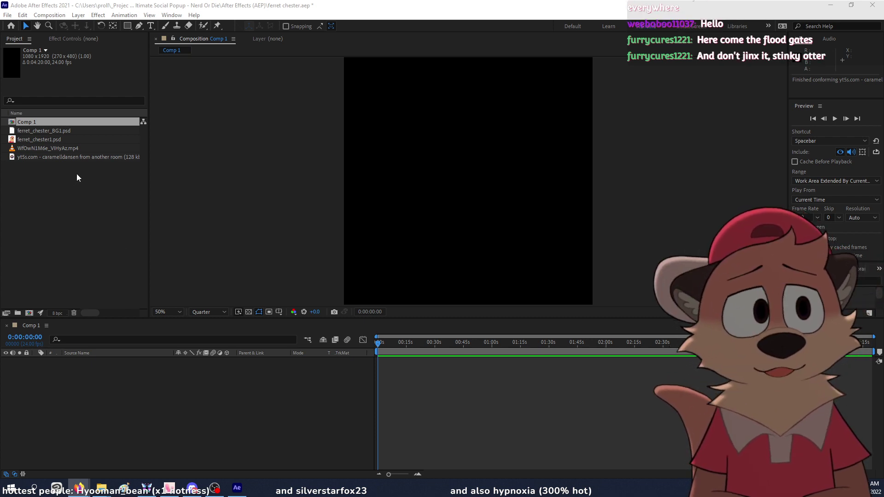
click(194, 312)
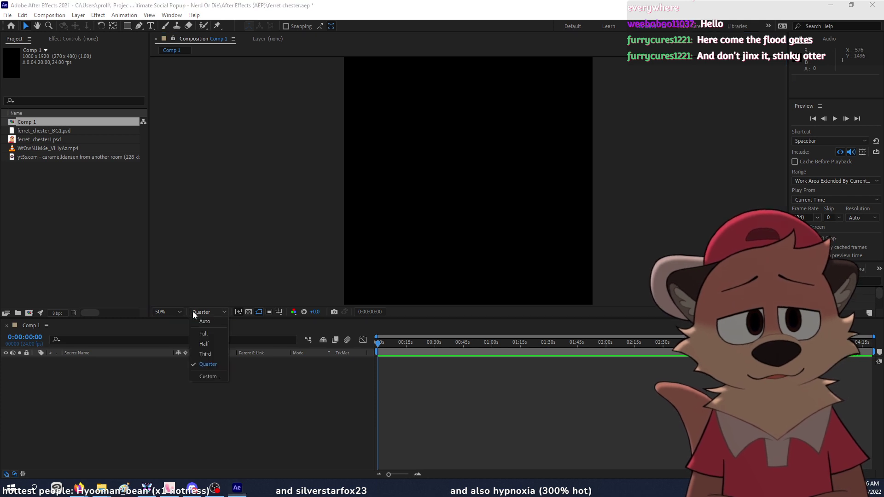
click(170, 312)
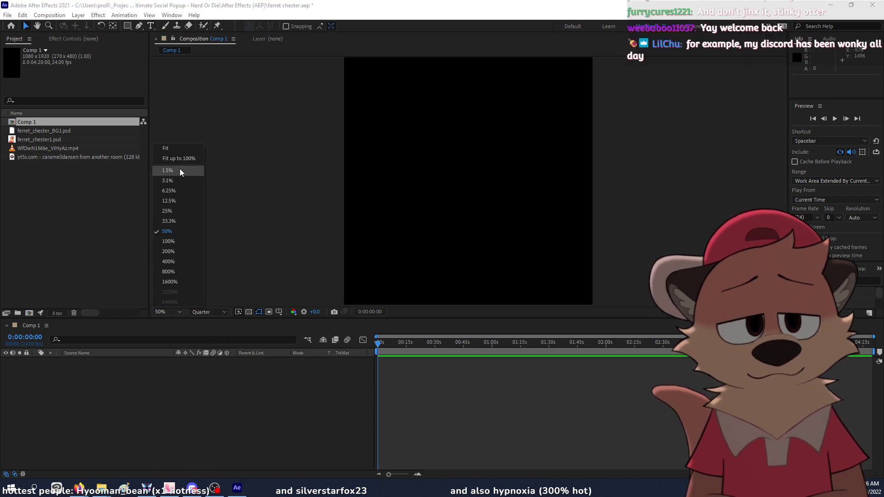
click(178, 148)
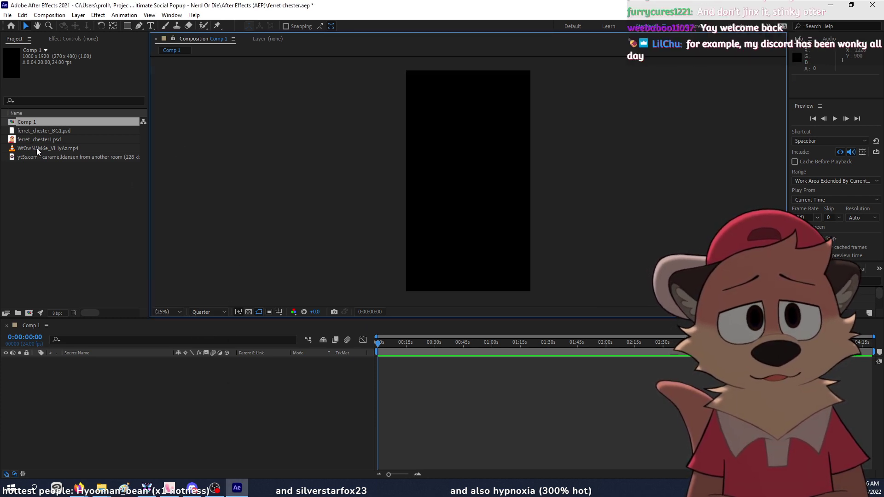
Step: Import ferret_chester_BG1.psd with Create Composition enabled, retaining layer sizes and merging layer styles into footage
click(55, 132)
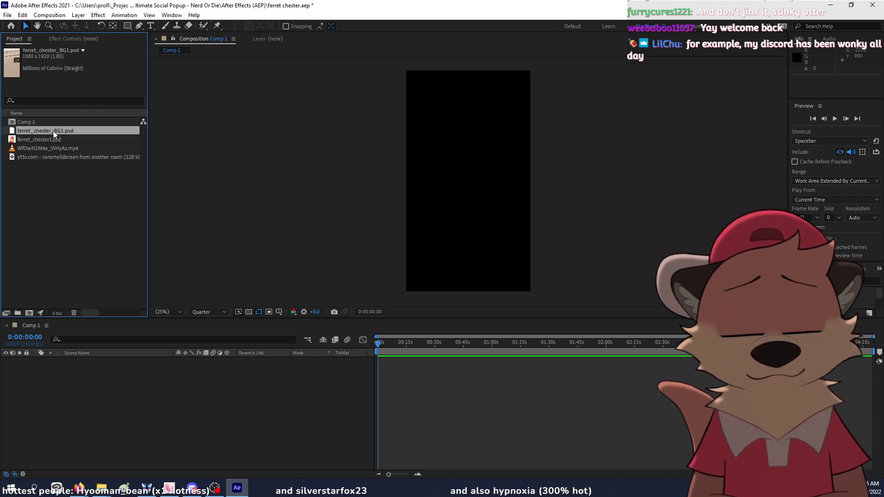
double_click(61, 183)
click(134, 97)
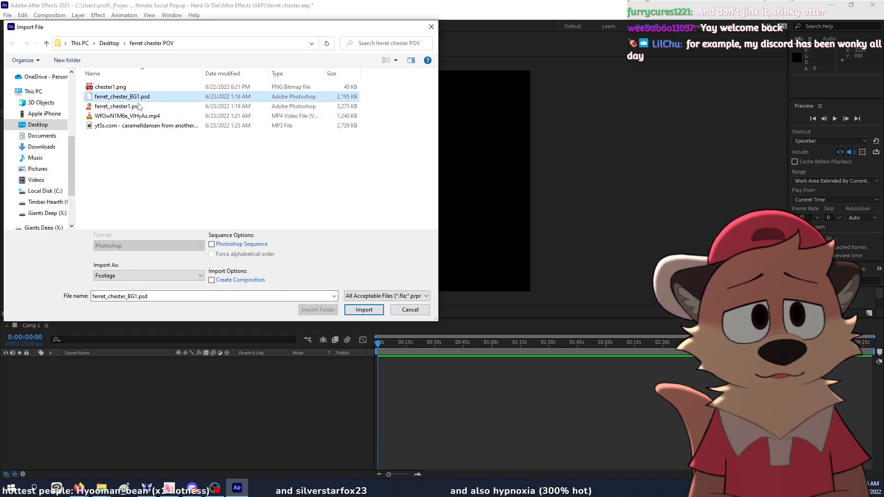
click(211, 280)
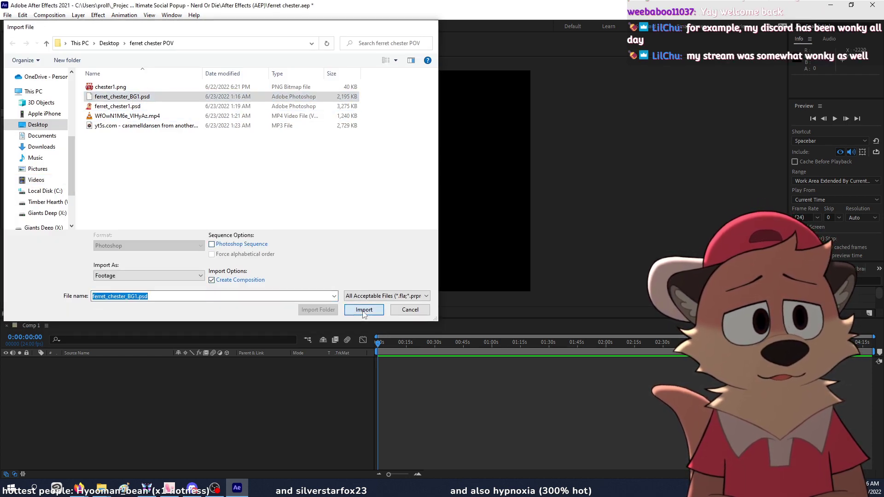
click(363, 310)
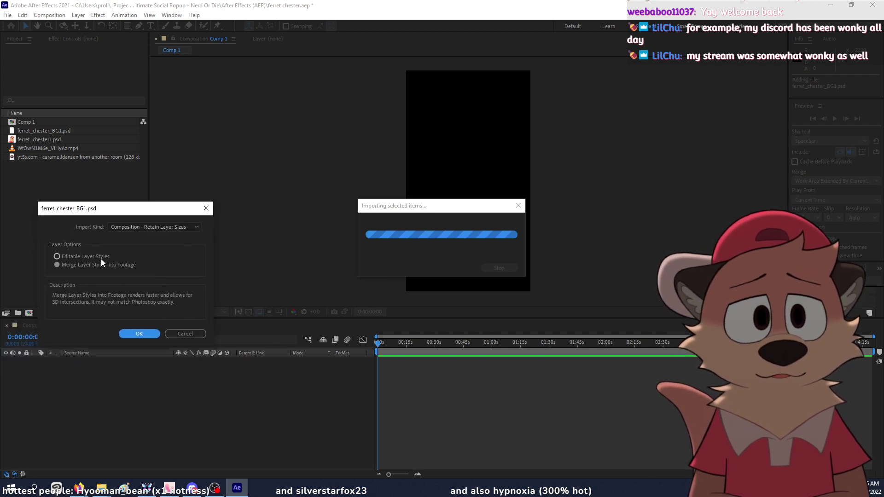
click(102, 263)
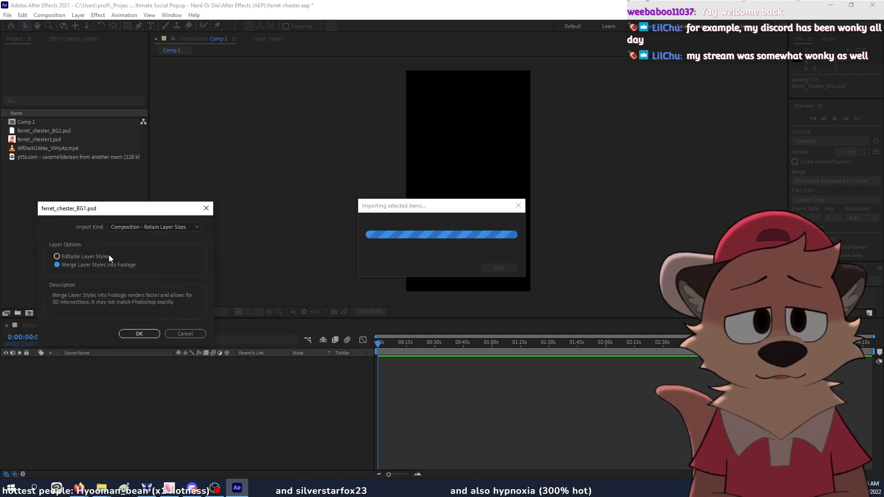
click(139, 335)
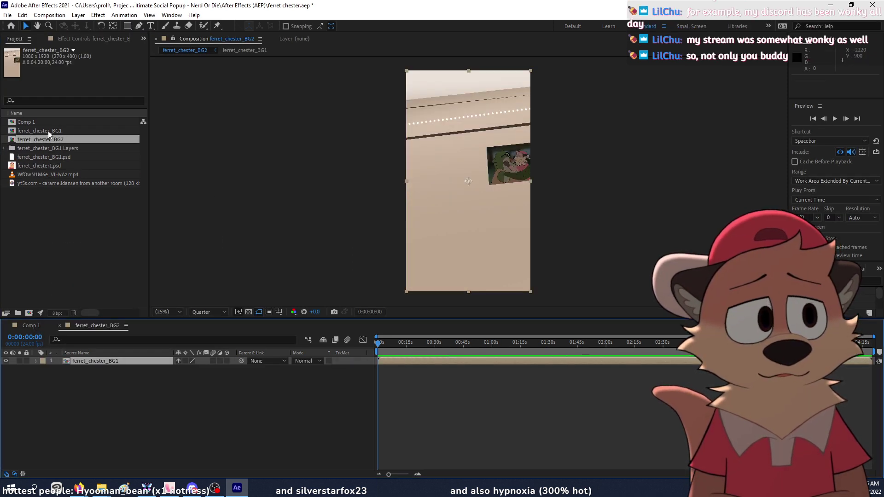
Step: Compare the ferret_chester_BG1 and ferret_chester_BG2 compositions and the other imported background items in the project
click(48, 130)
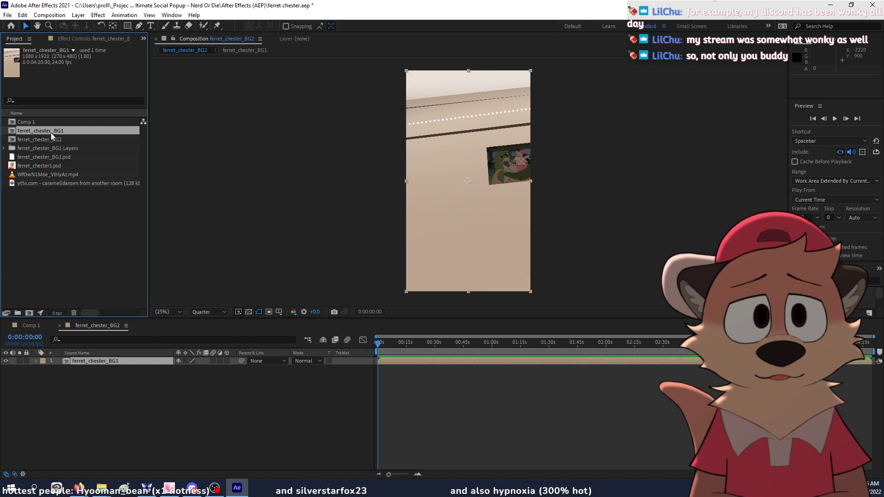
click(52, 139)
click(51, 132)
click(51, 139)
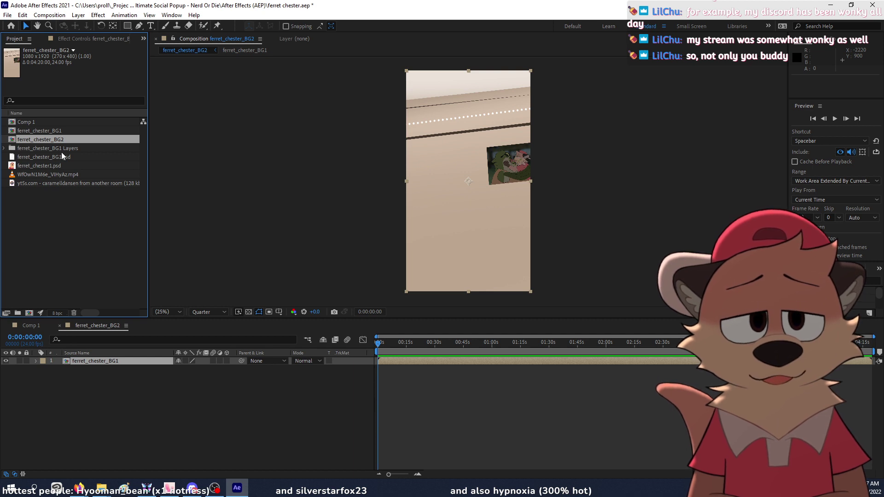
click(56, 132)
click(58, 137)
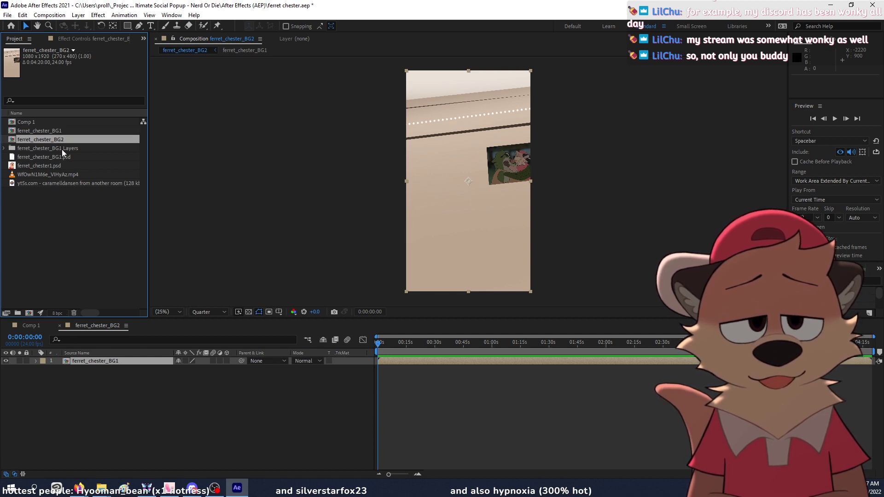
click(62, 148)
click(64, 156)
click(60, 140)
click(60, 130)
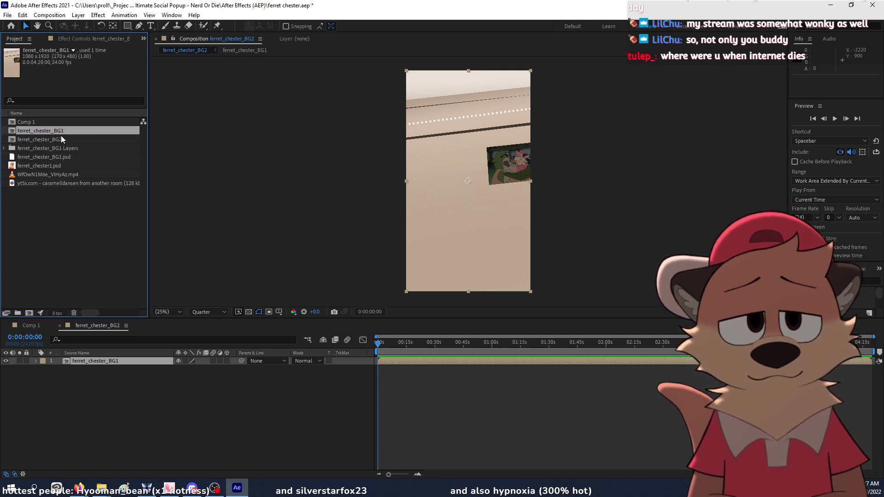
click(61, 136)
click(61, 132)
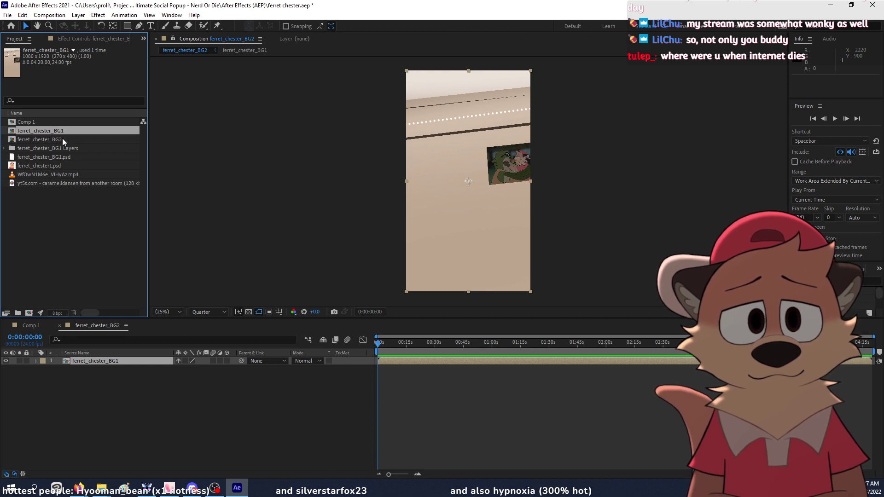
Step: Delete the redundant ferret_chester_BG2 composition and open ferret_chester_BG1 with its separate layers
click(62, 138)
key(Delete)
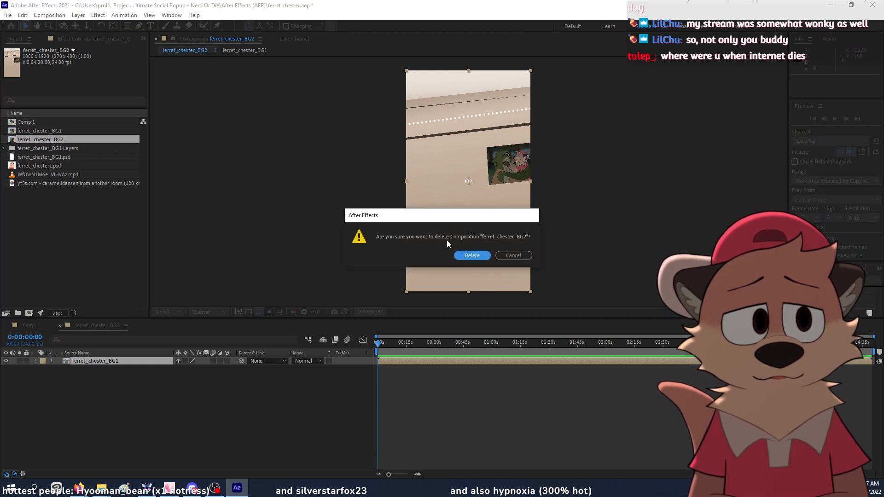
click(457, 256)
double_click(52, 129)
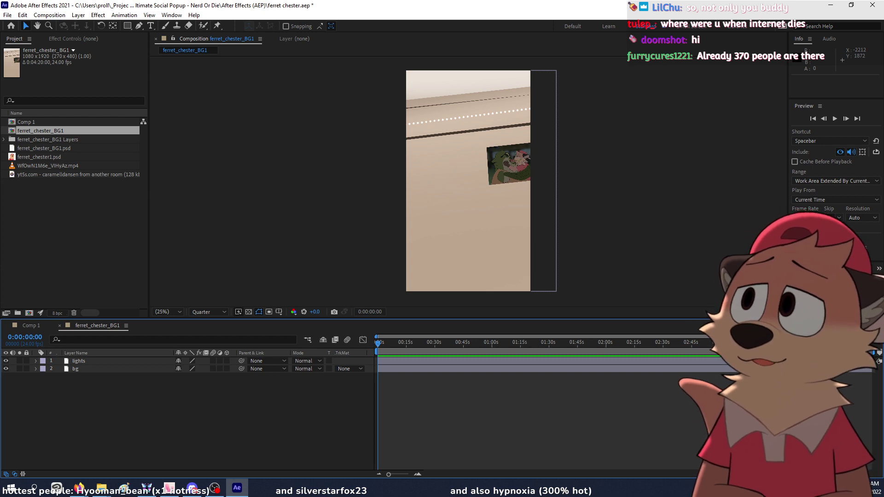
Step: Delete the empty Comp 1 composition from the project
key(alt+Tab)
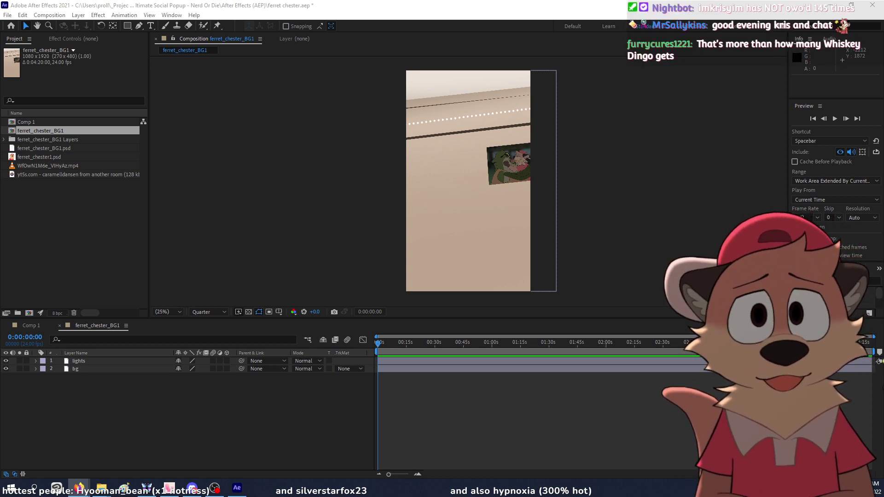
click(108, 214)
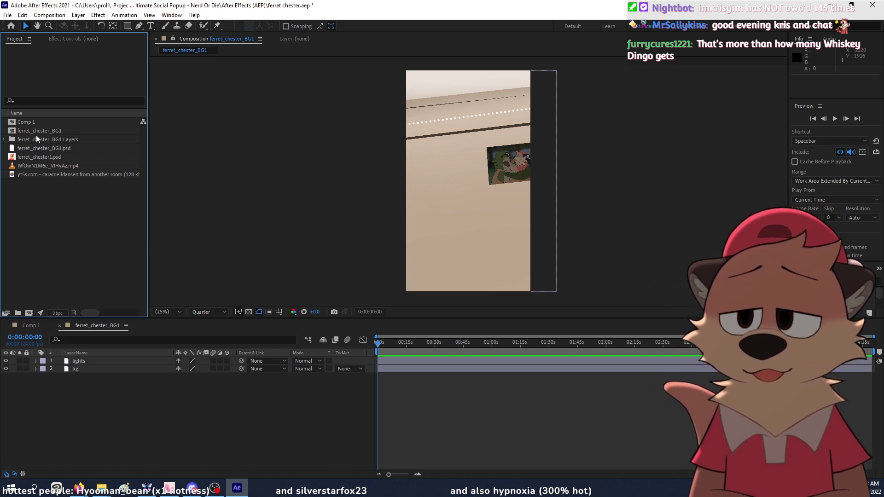
click(39, 121)
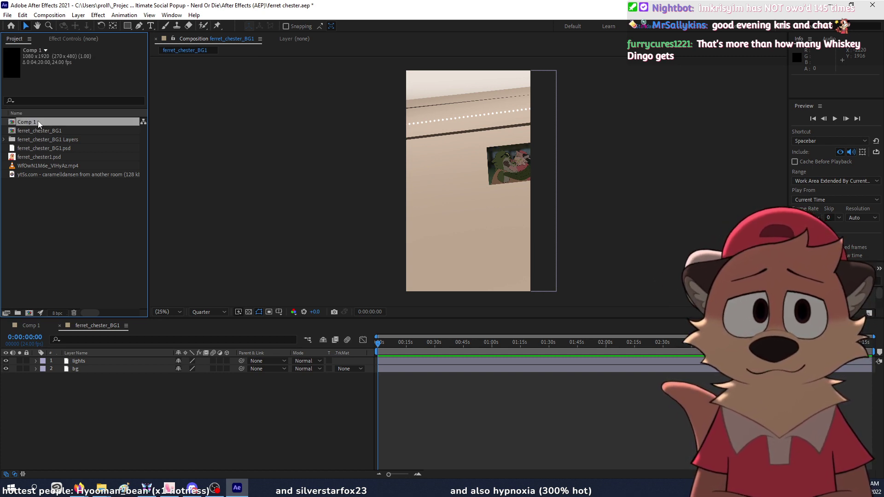
key(Delete)
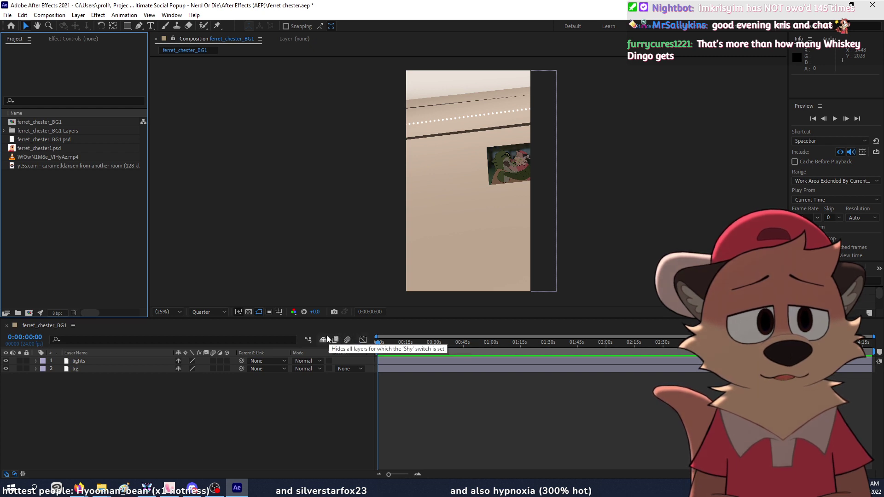
Step: Make the lights and bg layers 3D in the ferret_chester_BG1 composition
drag(226, 360, 226, 369)
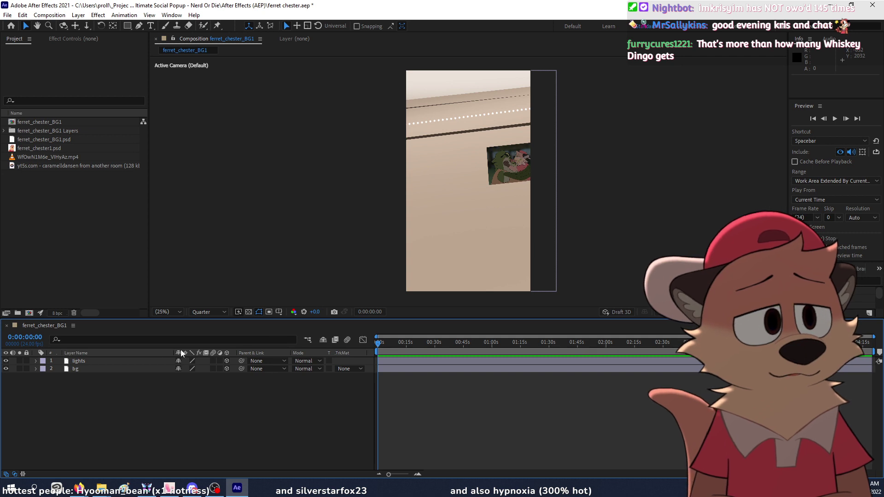
click(113, 366)
click(106, 363)
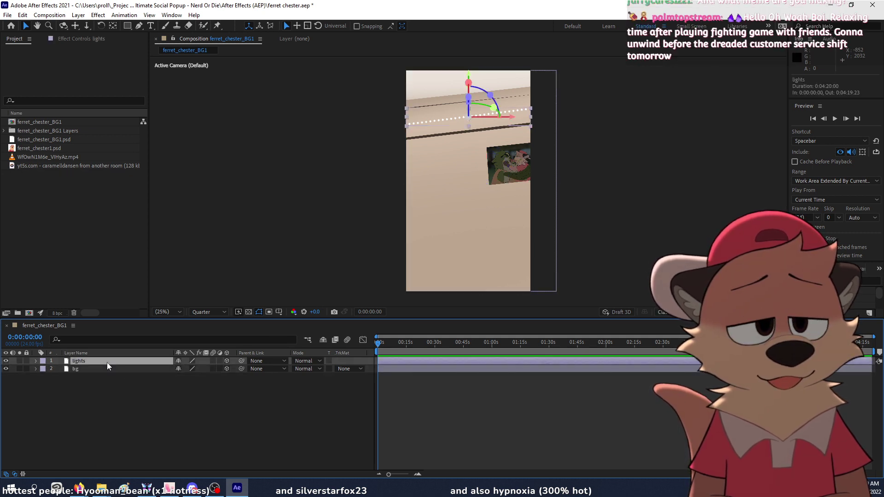
Step: Add a null object to the ferret_chester_BG1 composition
click(111, 379)
right_click(115, 412)
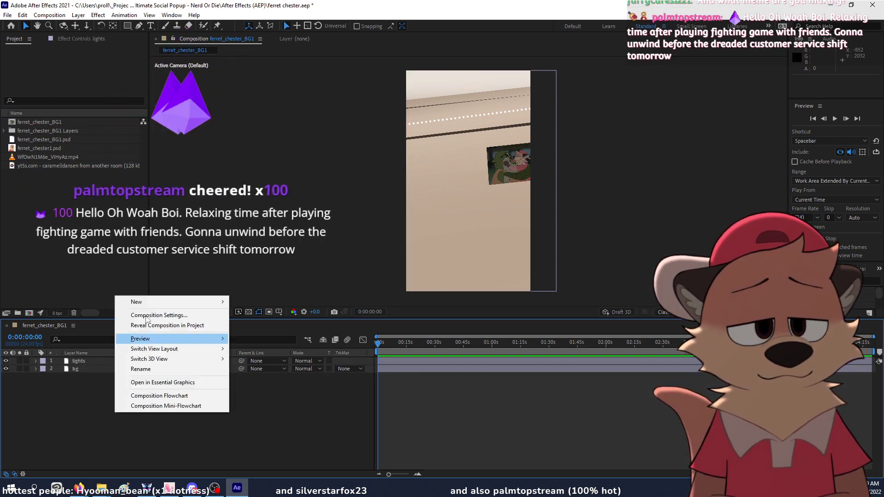
mouse_move(138, 302)
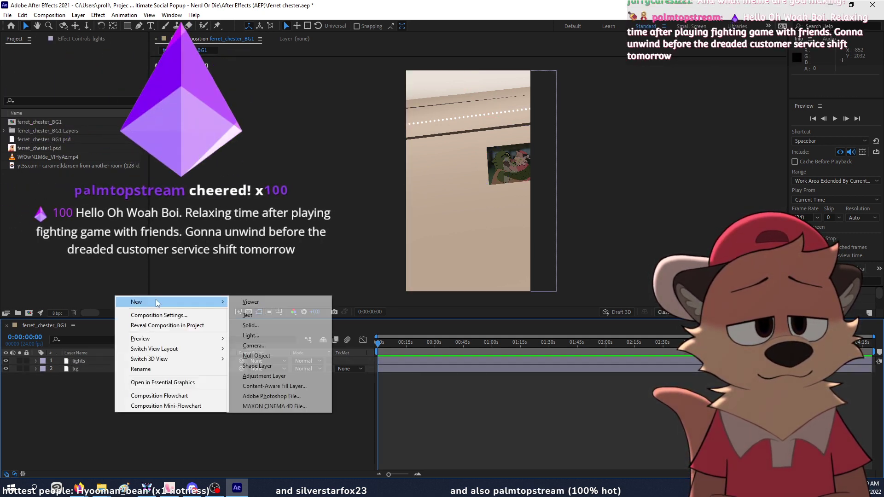
click(256, 355)
Step: Parent the lights and bg layers to the Null 1 layer
click(121, 368)
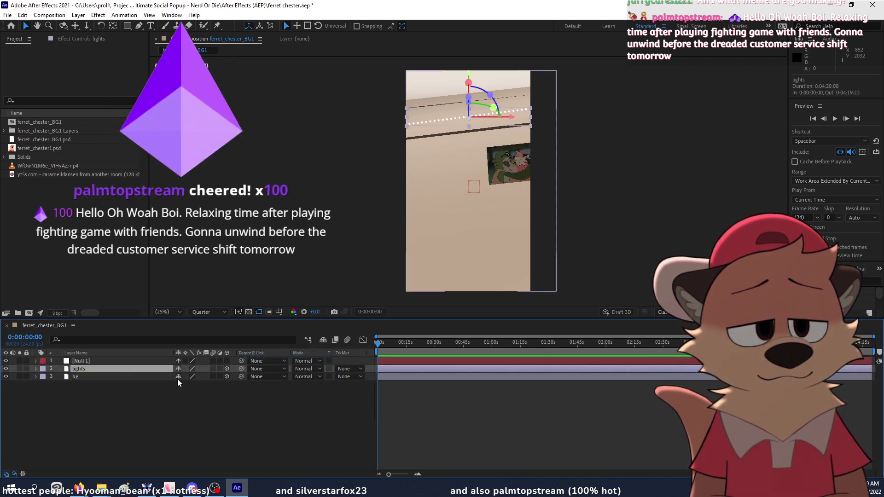
drag(241, 368, 160, 358)
drag(241, 376, 158, 363)
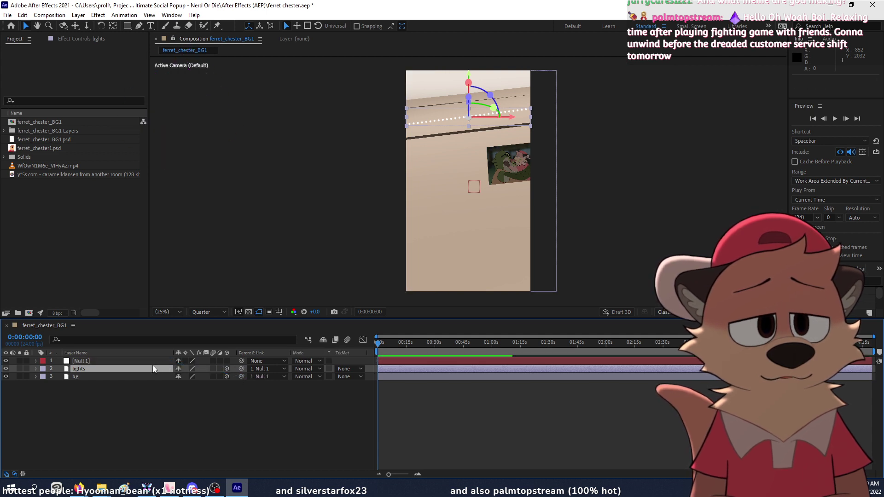
click(140, 363)
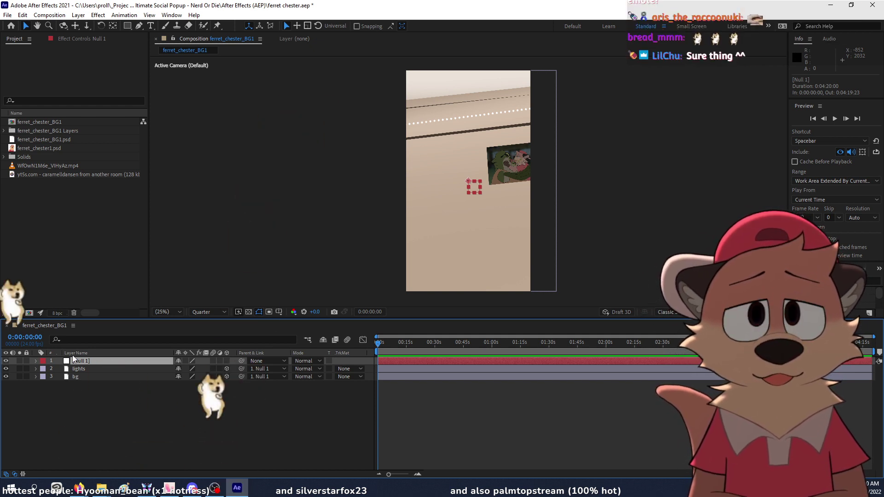
Step: Remove the flat ferret_chester1.psd footage and reimport the file with a composition created from its layers
click(110, 247)
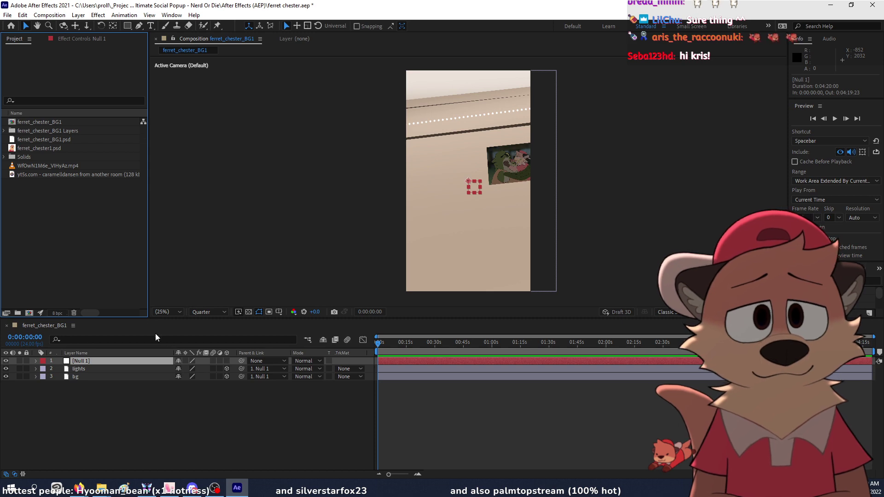
click(53, 147)
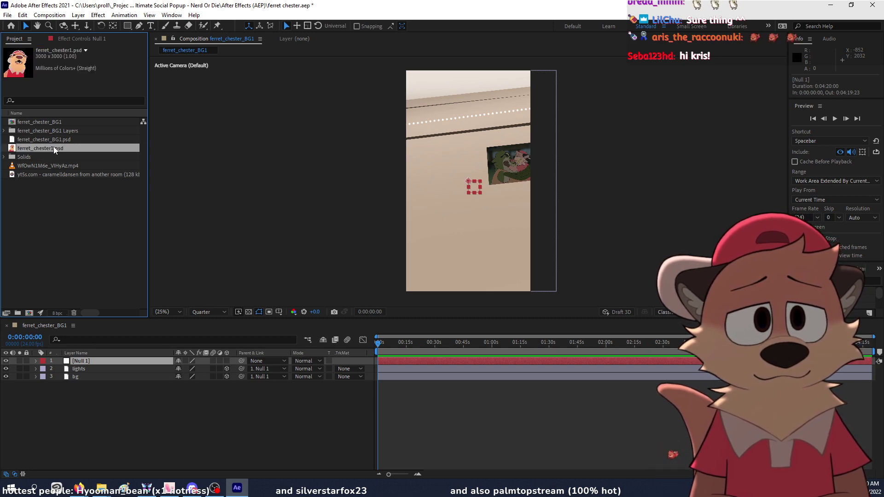
double_click(65, 195)
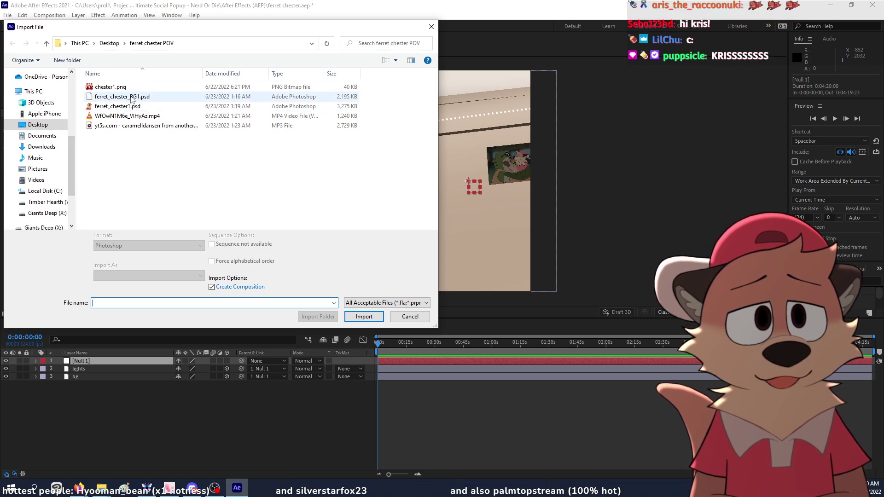
click(130, 106)
click(363, 310)
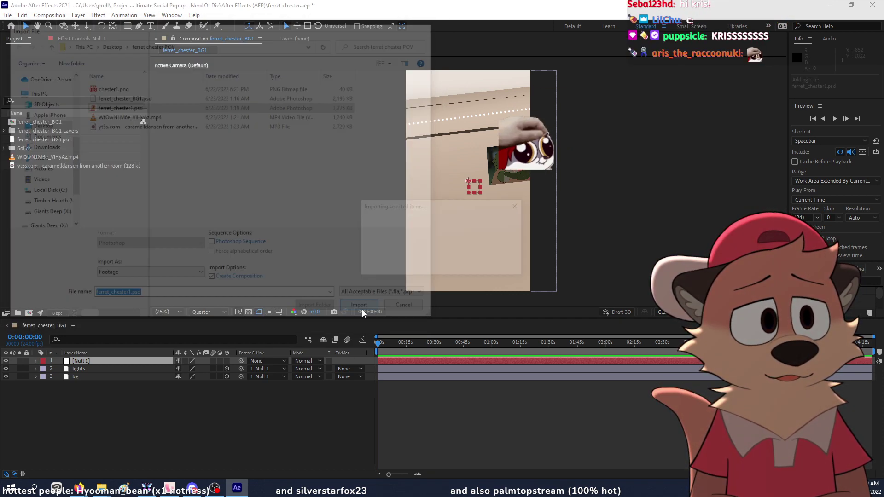
click(143, 332)
drag(35, 121, 29, 313)
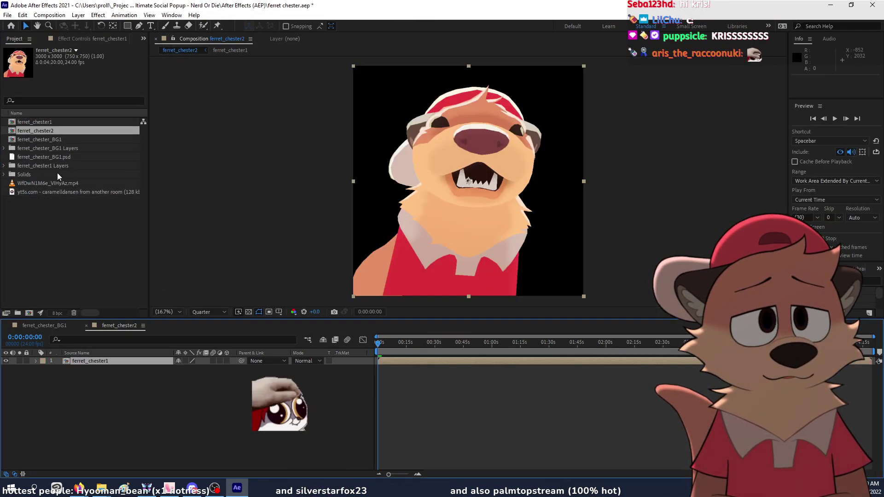
Step: Open the nested ferret_chester1 composition and, after identifying Layer 7 by toggling its visibility, rename it snout
double_click(89, 360)
click(90, 362)
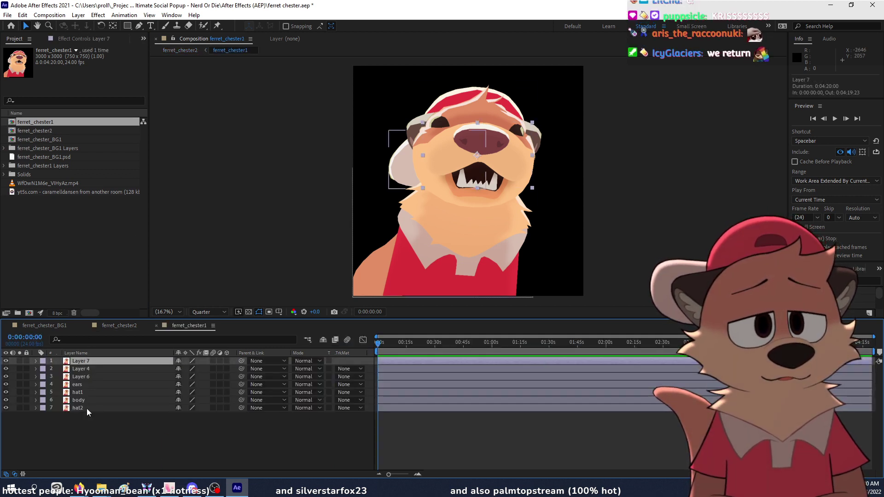
click(6, 368)
click(6, 369)
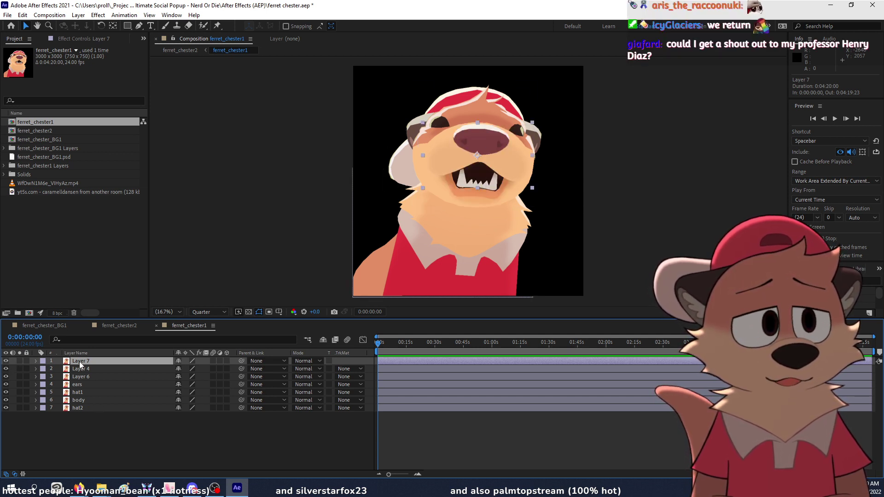
click(6, 361)
click(6, 360)
key(Return)
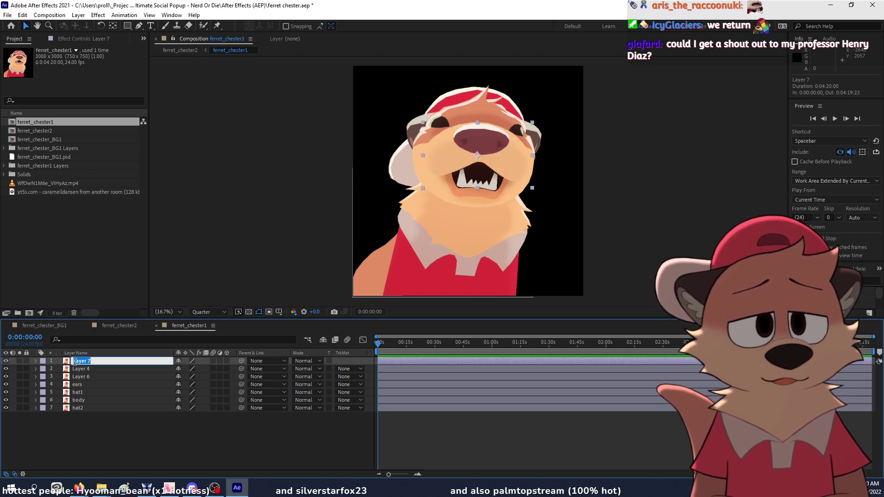
text(snout)
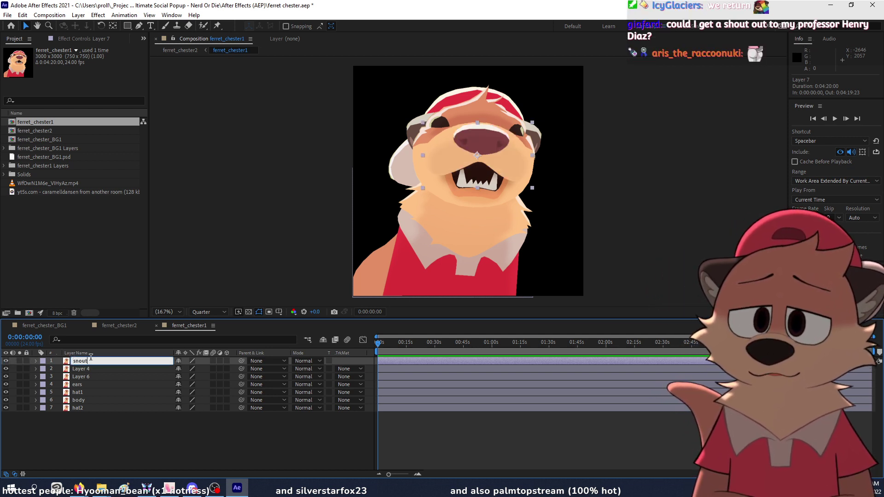
key(Return)
Step: Identify Layer 4 by toggling its visibility and rename it mouth
click(101, 369)
click(6, 368)
click(6, 369)
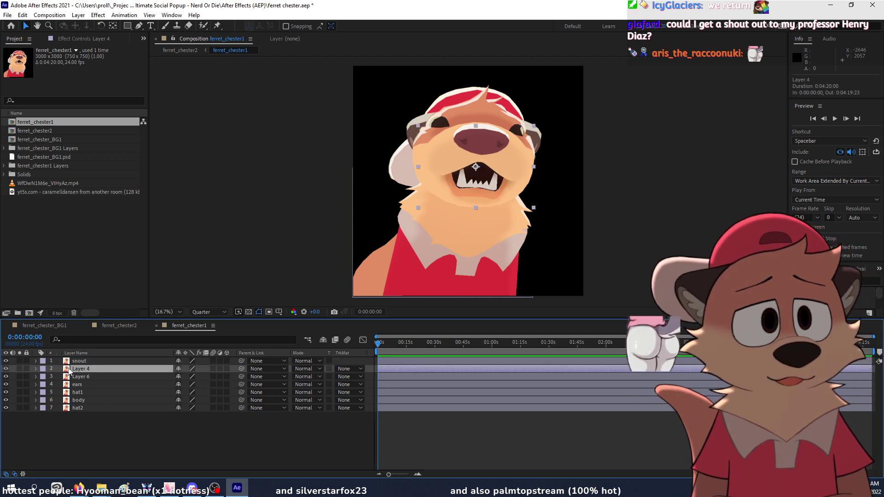
key(Return)
text(mouth)
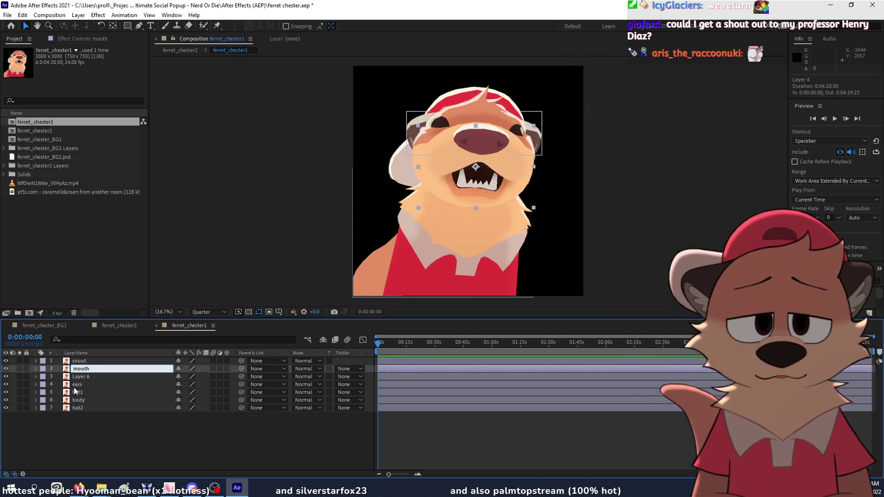
key(Return)
Step: Identify Layer 6 by toggling its visibility and rename it face
click(61, 377)
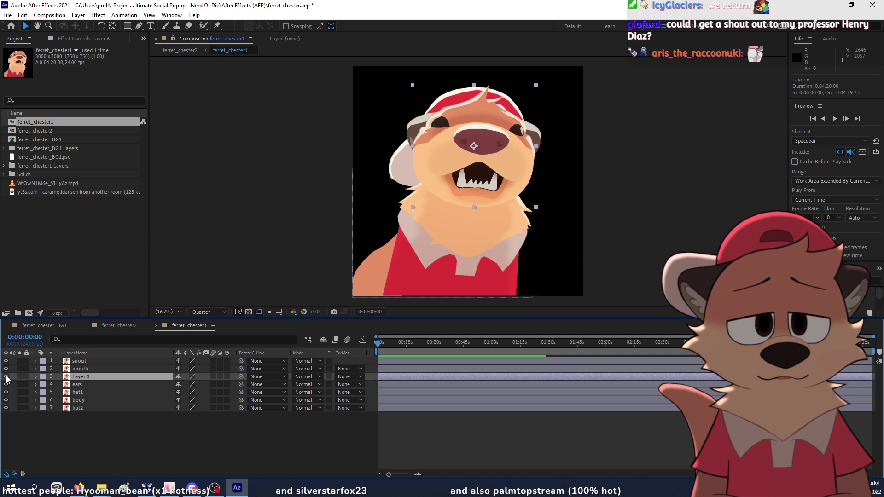
click(6, 377)
click(6, 376)
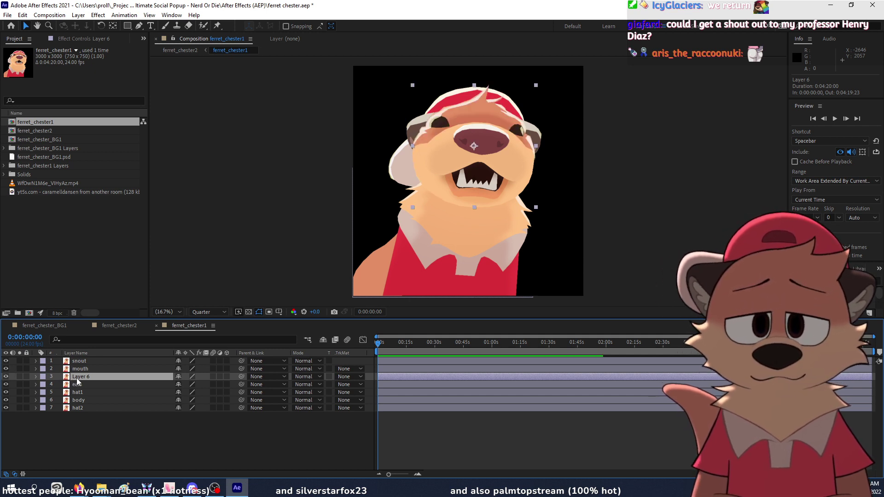
key(Return)
text(face)
Step: Copy all seven character layers, hat2 through snout, from ferret_chester1 into the ferret_chester_BG1 composition
click(83, 406)
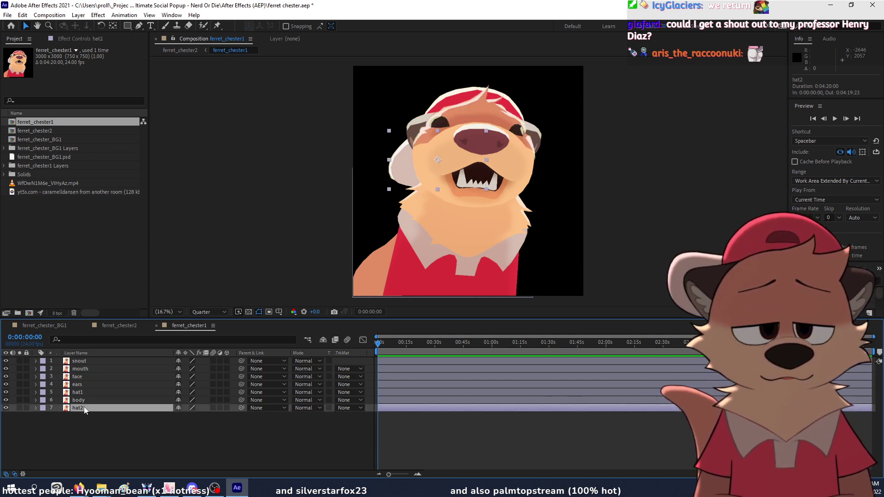
shift+click(87, 361)
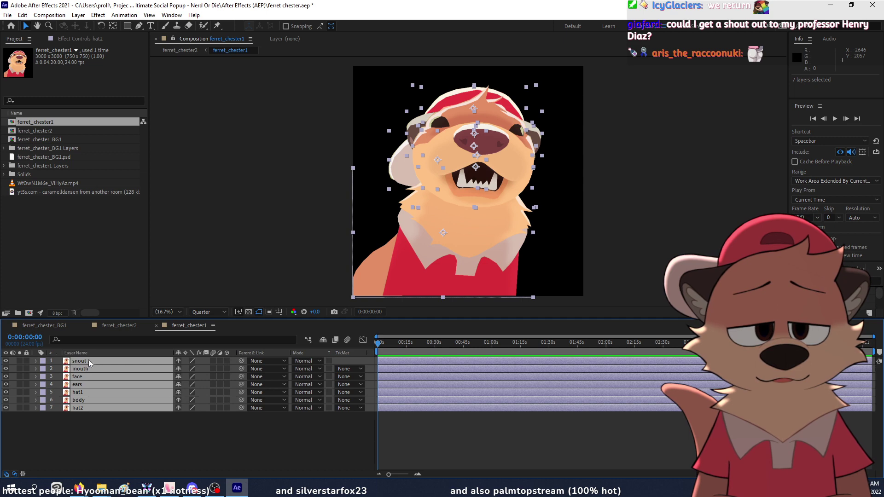
click(54, 327)
click(98, 409)
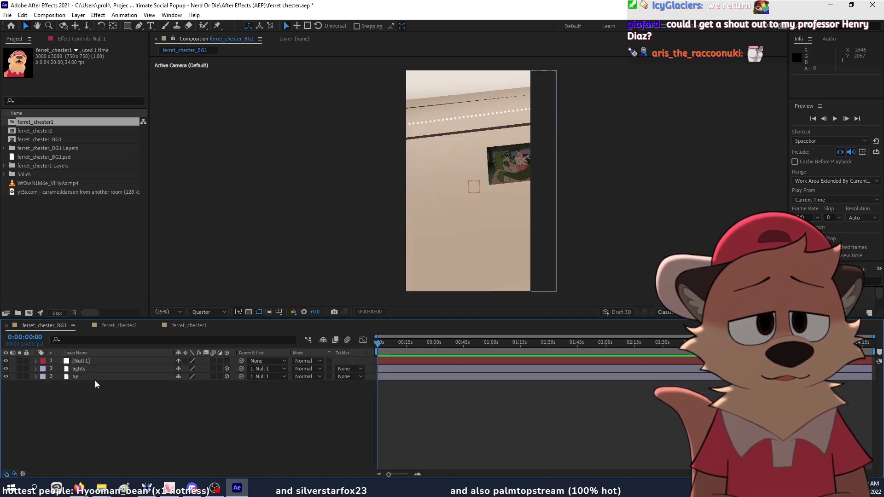
key(ctrl+v)
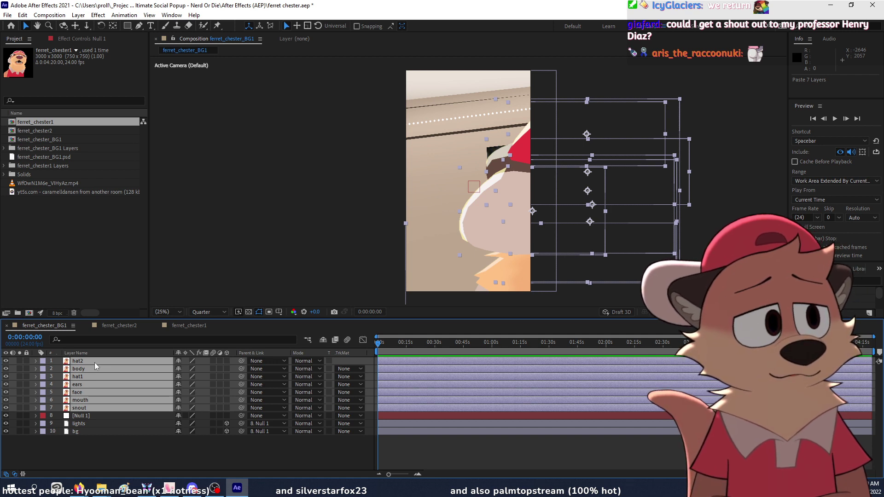
Step: Reorder the pasted character layers from top to bottom as snout, mouth, face, ears, hat1, body and hat2
click(90, 408)
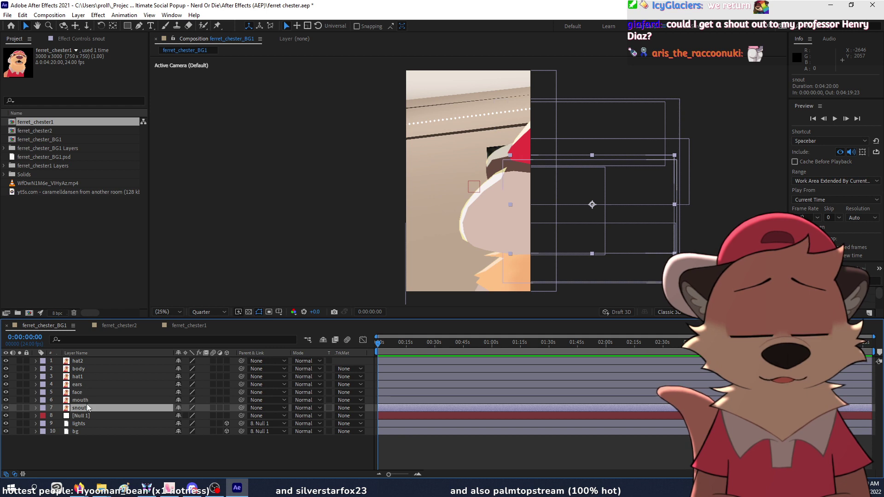
drag(86, 406, 92, 370)
mouse_move(94, 407)
mouse_down()
mouse_move(94, 377)
mouse_move(90, 393)
mouse_up()
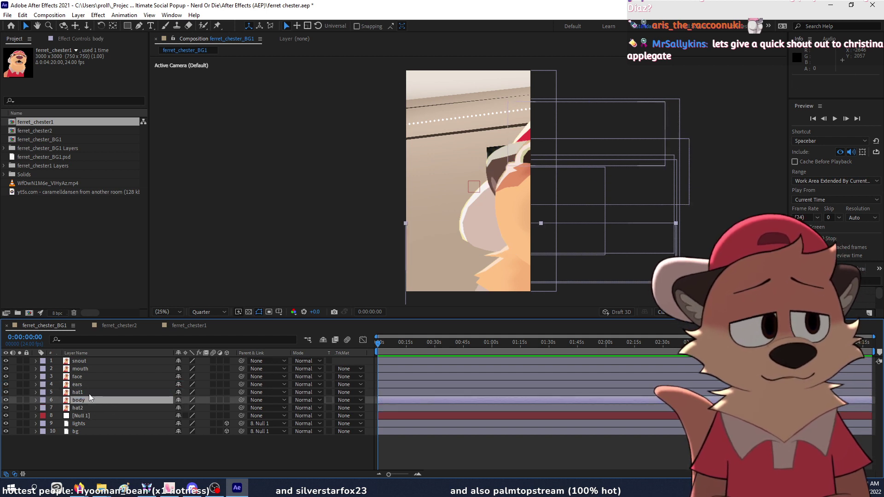
Step: Add a second null object above the snout layer in ferret_chester_BG1
click(87, 362)
right_click(78, 448)
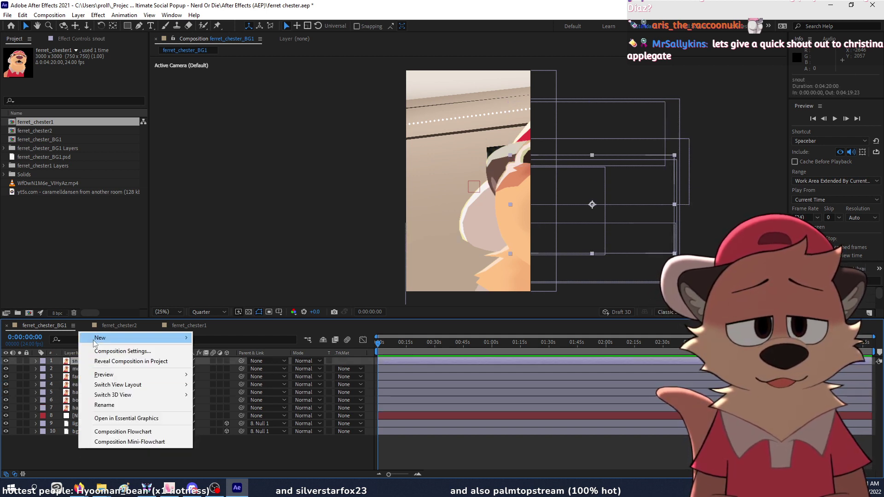
mouse_move(120, 338)
click(222, 394)
Step: Parent the seven character layers, snout through hat2, to the Null 2 layer
click(94, 369)
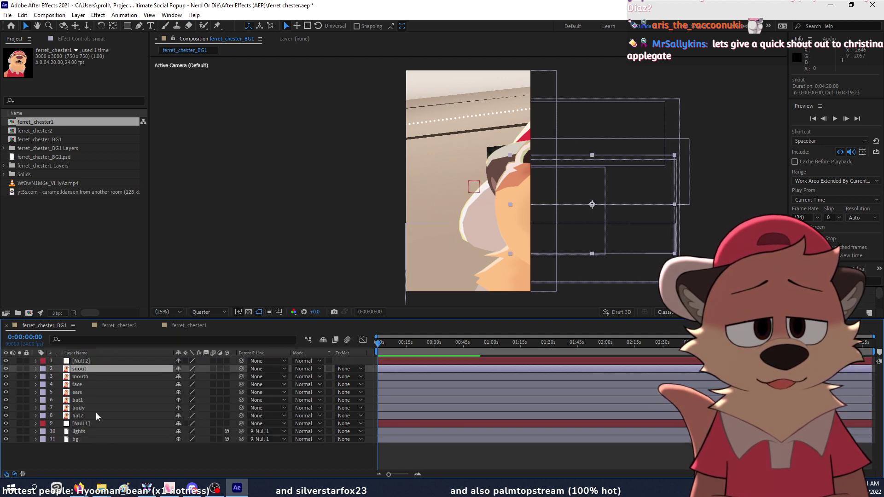
shift+click(96, 416)
drag(241, 369, 136, 358)
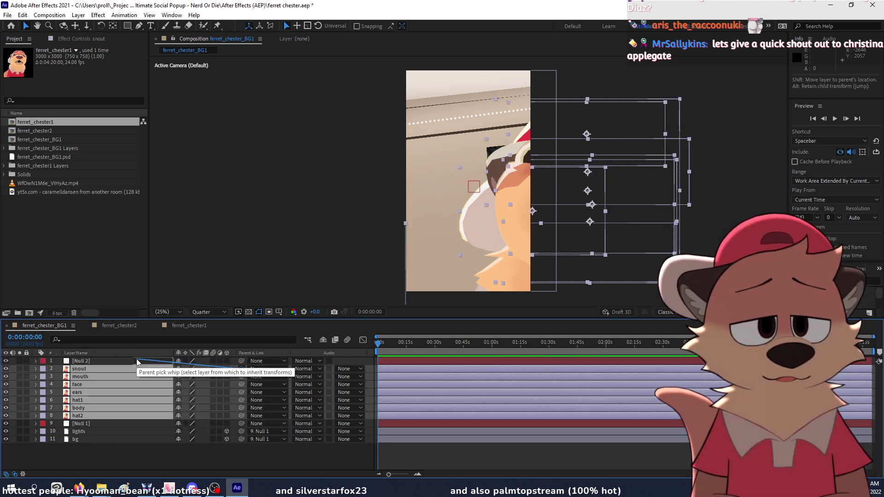
Step: Make Null 2 and the seven character layers below it 3D
click(136, 358)
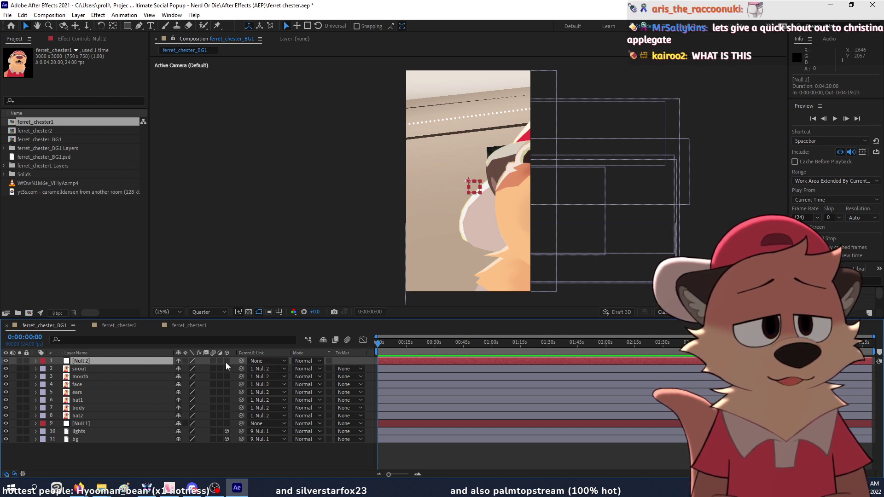
drag(225, 362, 226, 411)
click(227, 418)
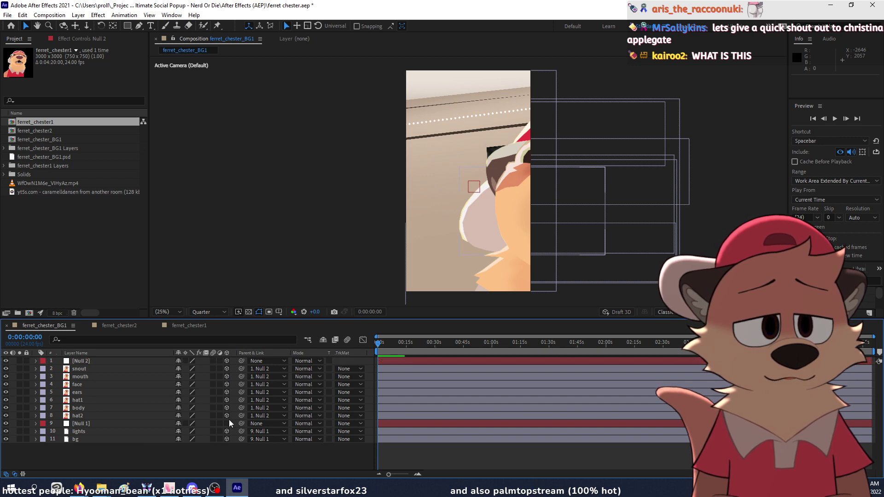
click(121, 353)
click(120, 360)
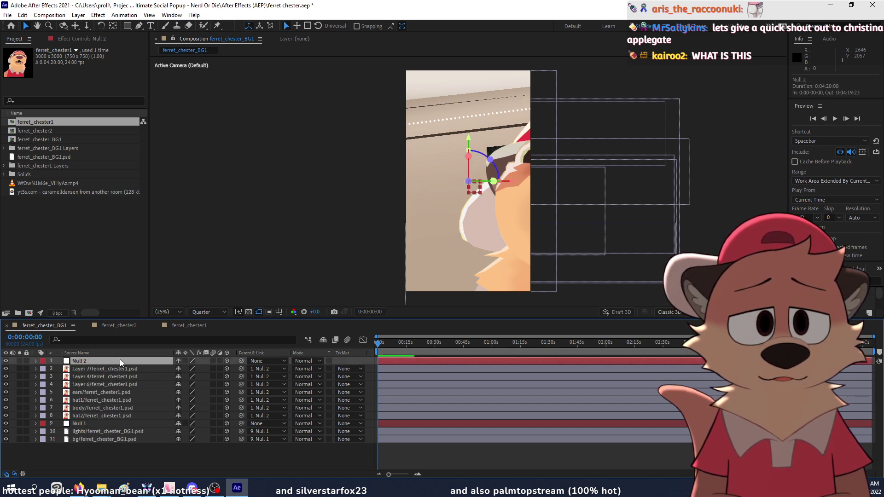
click(122, 354)
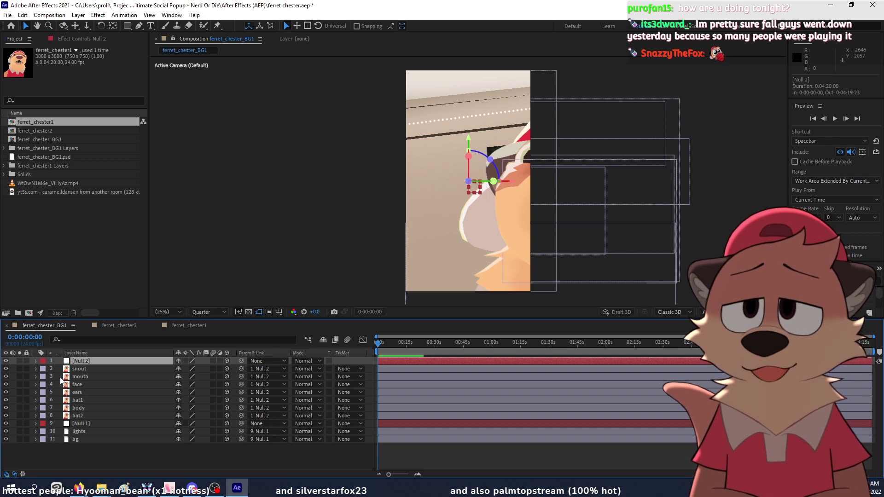
Step: Move Null 2 to position -464, 730, 0 to bring the ferret into the vertical frame
click(101, 368)
click(100, 362)
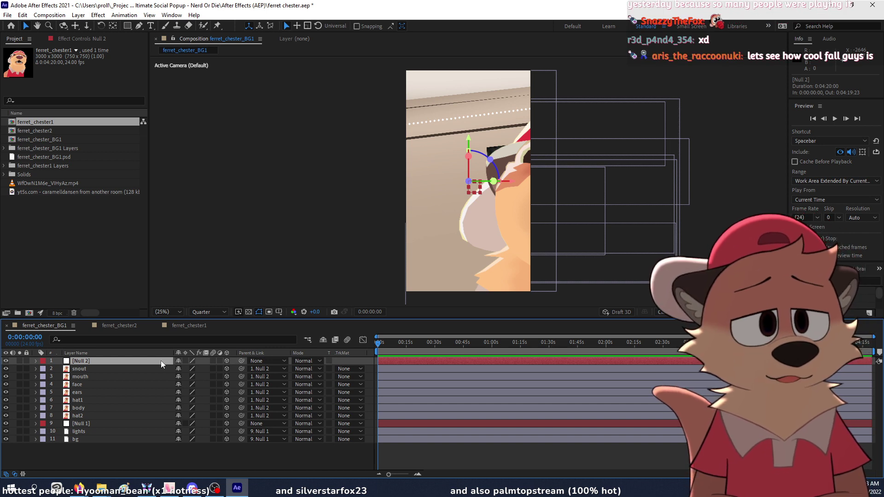
key(s)
key(p)
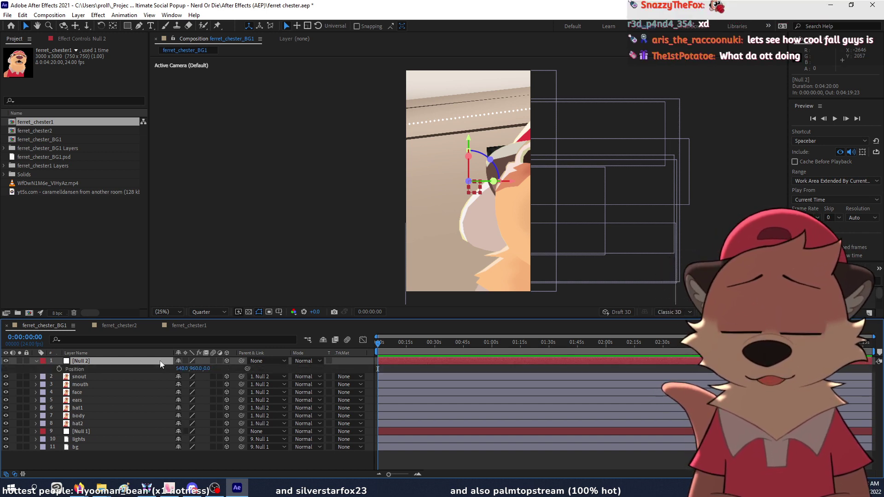
drag(197, 368, 116, 366)
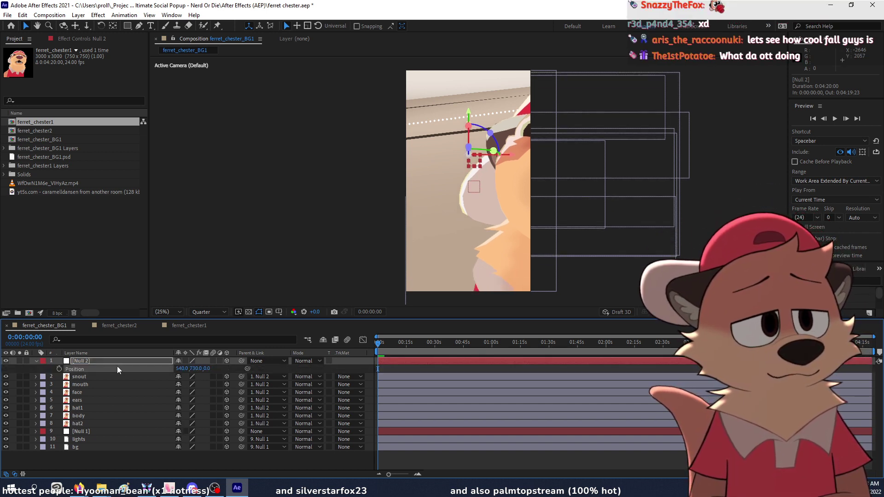
drag(181, 368, 78, 368)
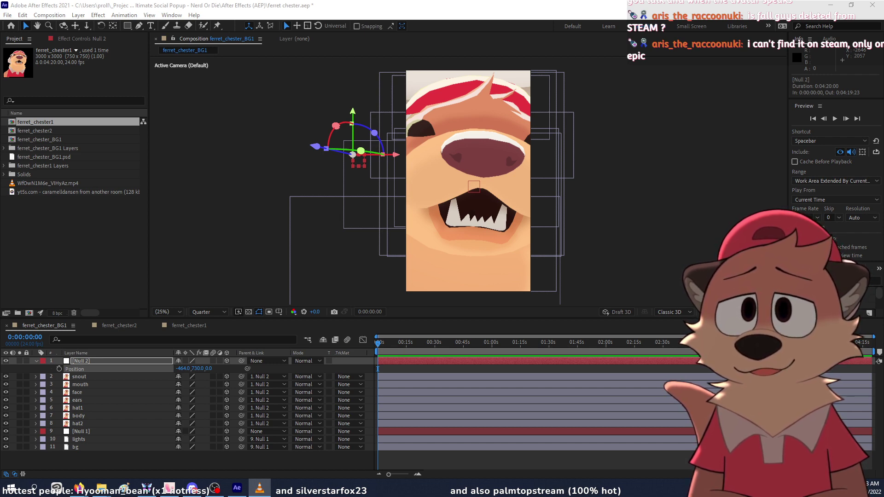
Step: Switch to VLC media player, examine the framing of the reference ferret video, and minimize the player
click(259, 489)
drag(197, 96, 177, 61)
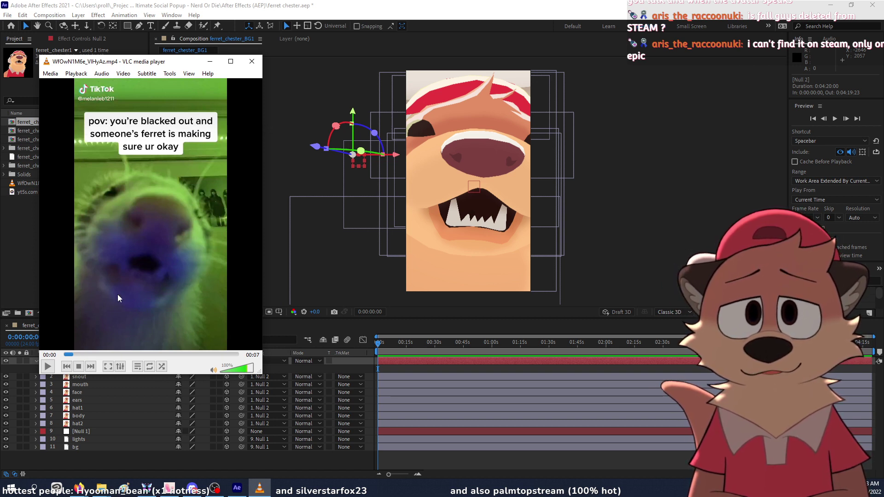
drag(39, 266, 15, 266)
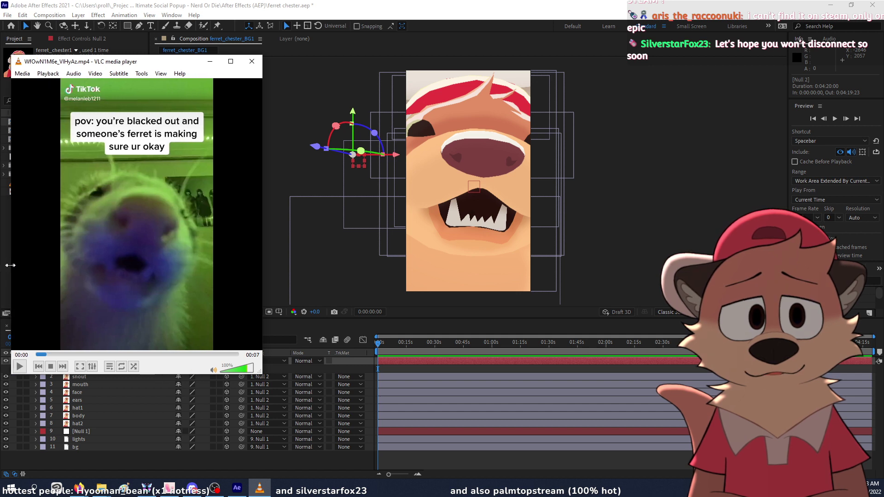
click(210, 61)
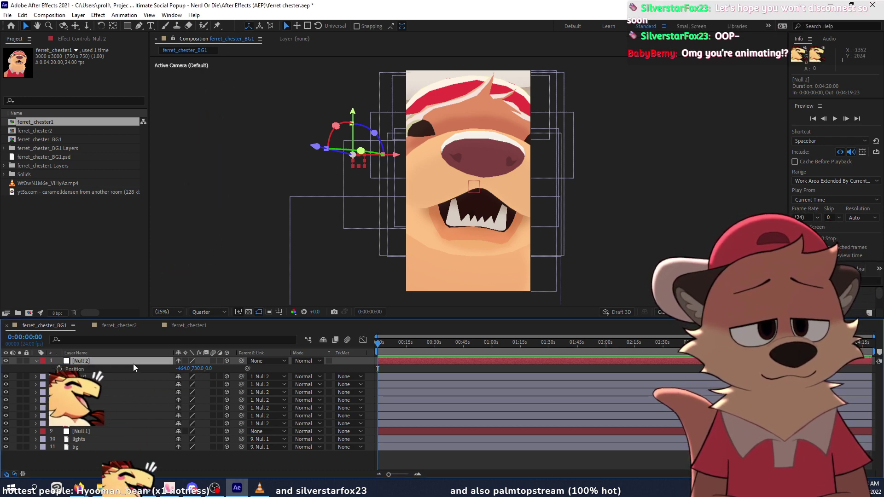
Step: Scale Null 2 uniformly to 63% and move it to position -190, 813, 0
key(s)
drag(203, 368, 185, 372)
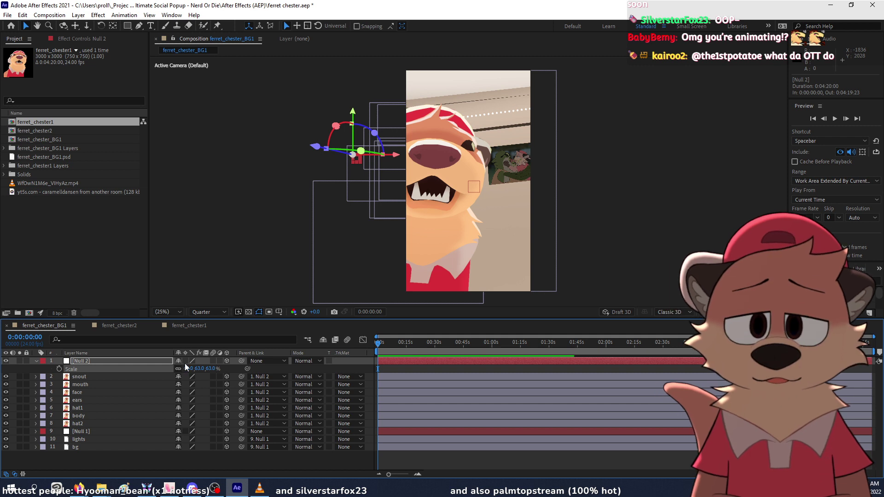
key(p)
drag(183, 368, 326, 381)
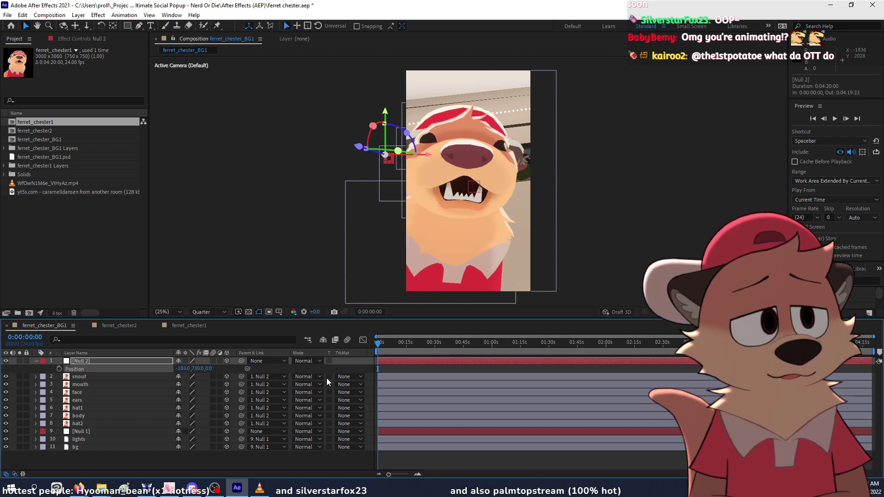
drag(199, 369, 181, 370)
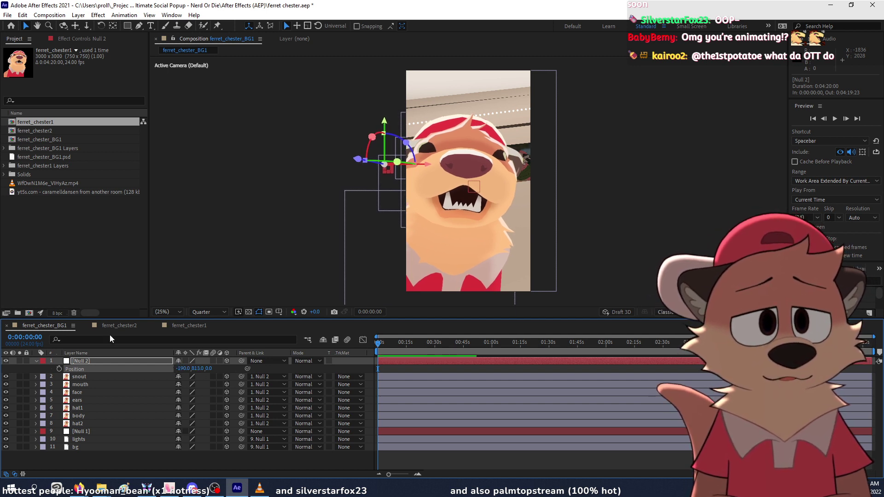
Step: Change the composition viewer to a two-view layout showing Top beside Active Camera
right_click(212, 223)
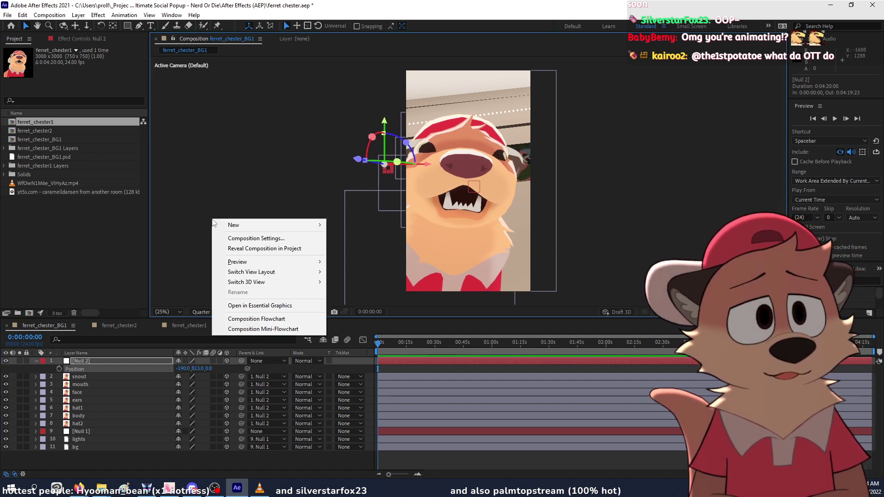
mouse_move(243, 264)
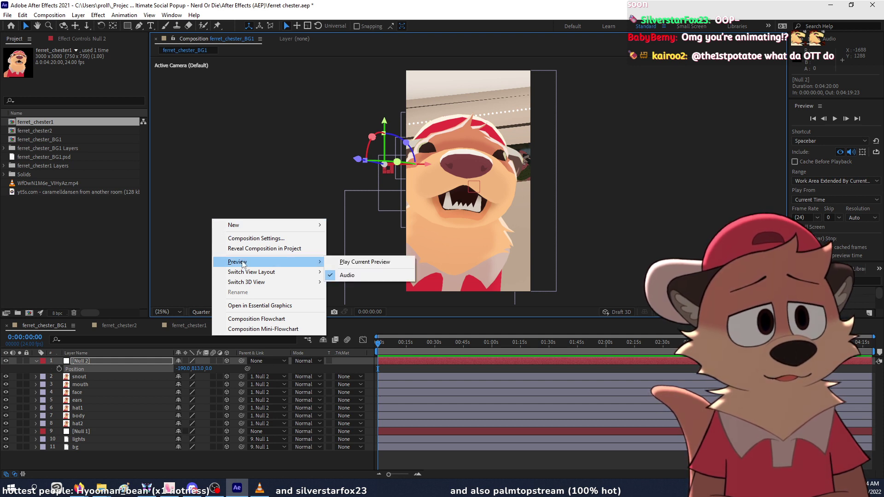
click(197, 255)
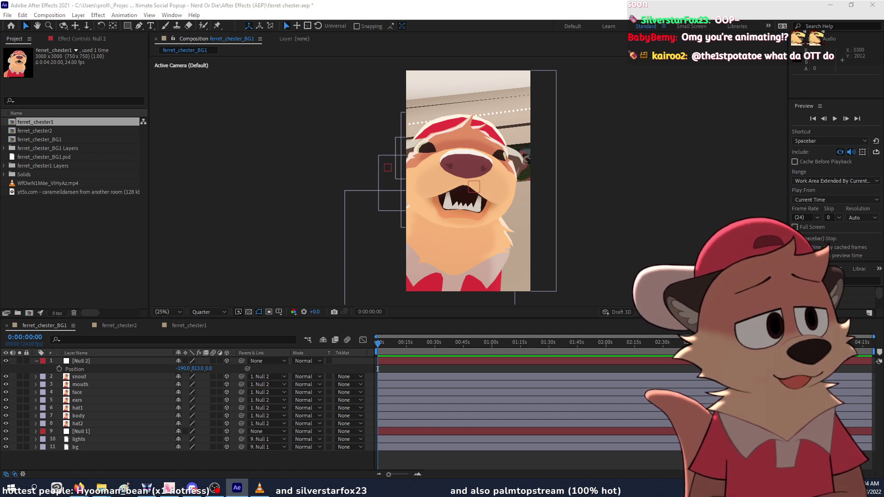
key(ctrl+alt+shift+n)
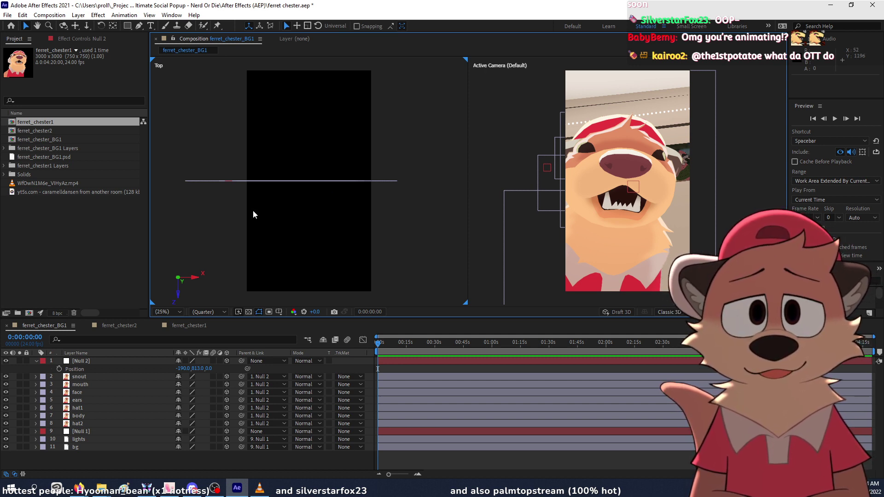
Step: Bring the snout layer forward in depth by setting its Z position to -230
click(126, 377)
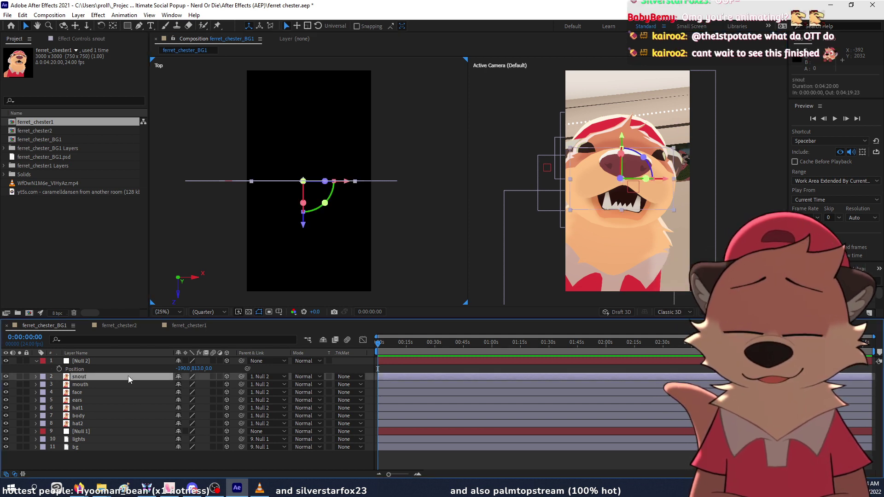
key(p)
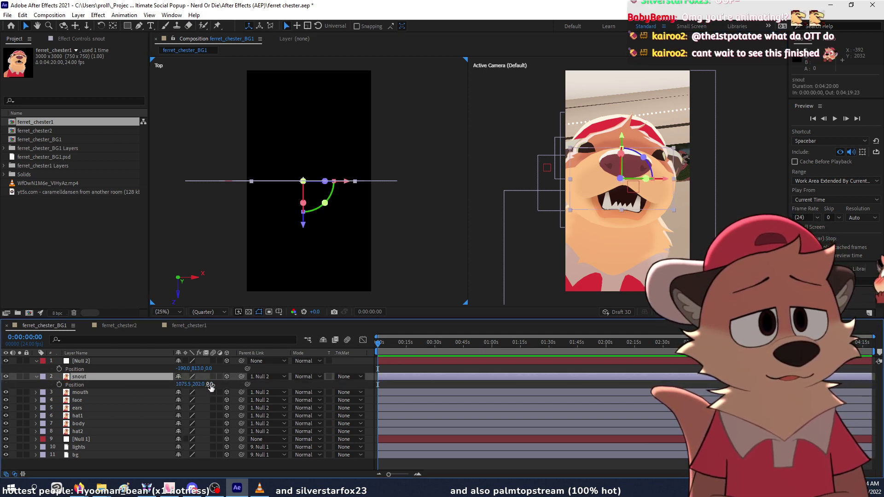
drag(210, 385, 253, 384)
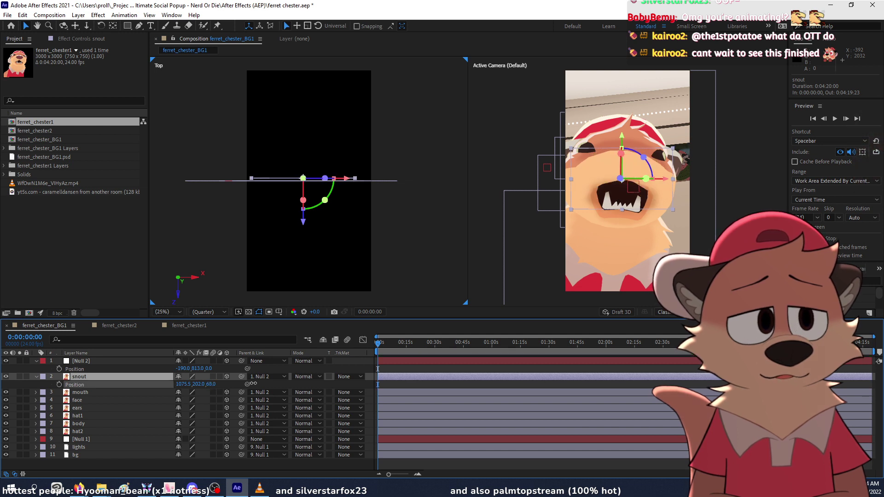
drag(153, 385, 108, 384)
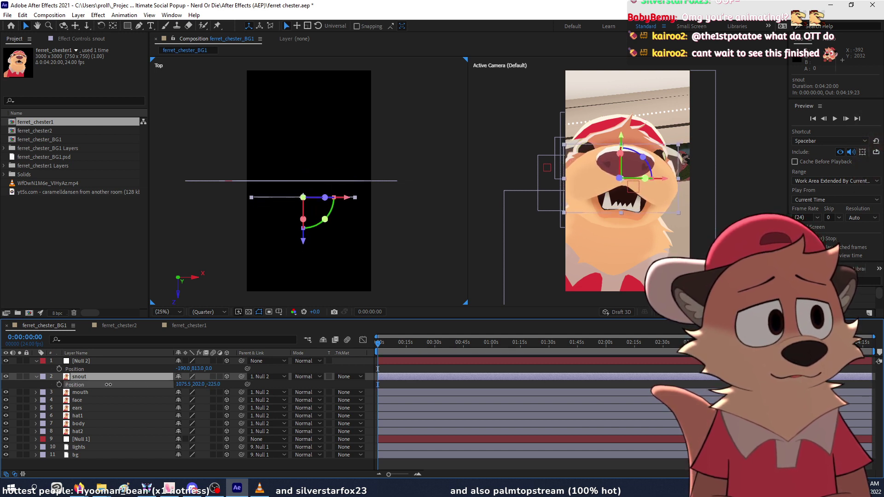
Step: Stagger the mouth and face layers behind the snout, with Z positions of -184 for the mouth and -73 for the face
click(113, 393)
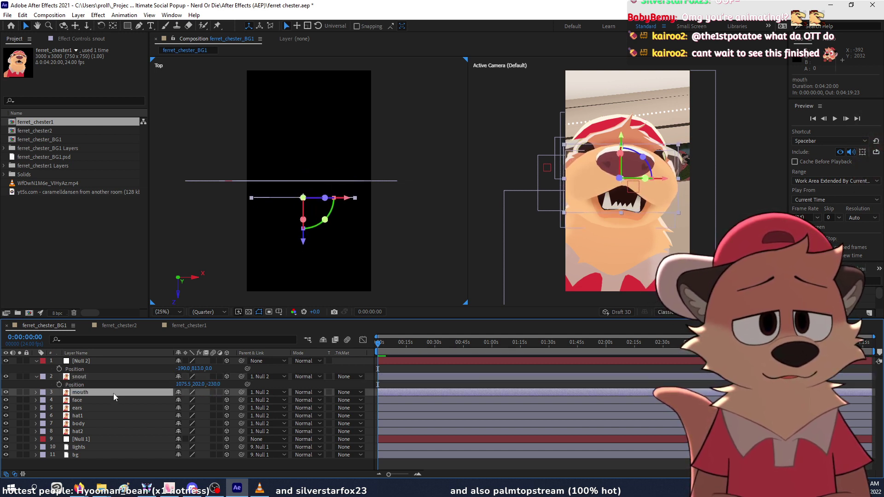
key(p)
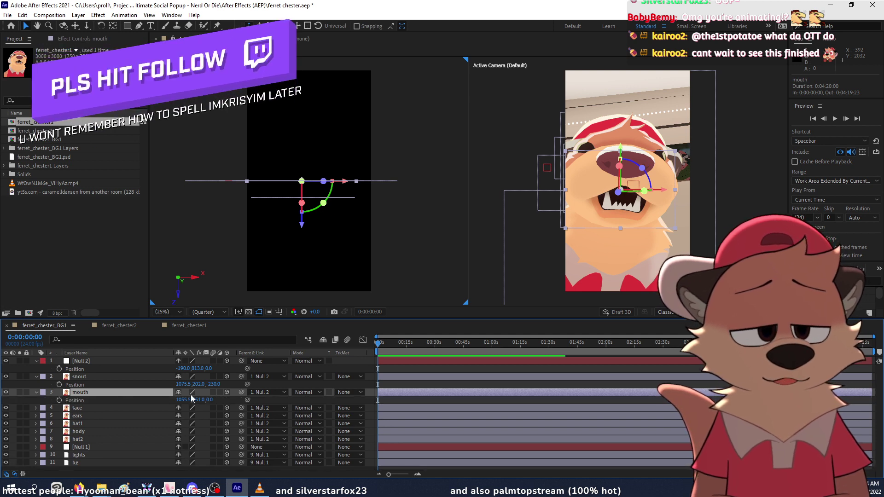
drag(209, 401, 128, 402)
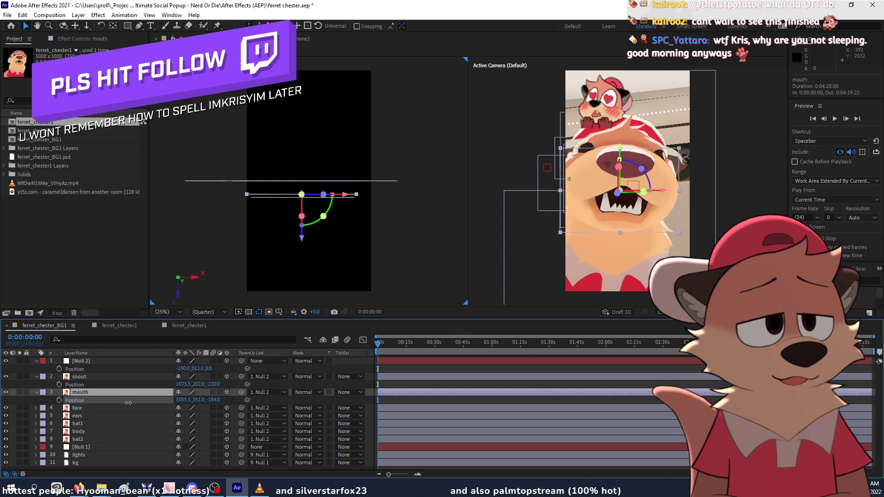
click(120, 409)
key(p)
drag(209, 415, 154, 417)
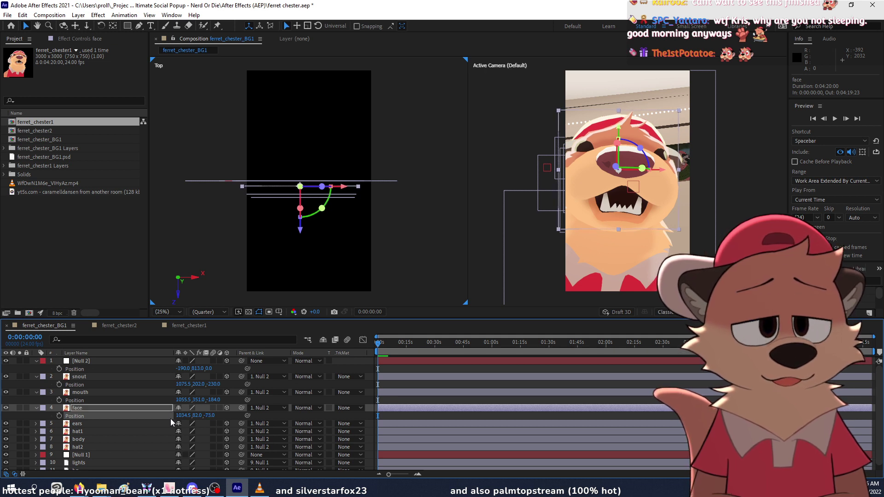
Step: Set the ears layer's Z position to -12 and move Null 2 forward to a Z position of -109
click(154, 423)
key(p)
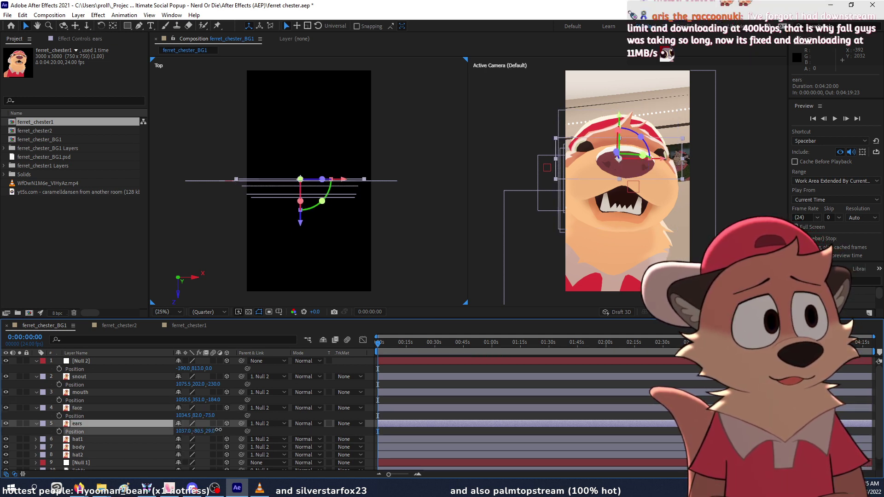
drag(212, 431, 204, 431)
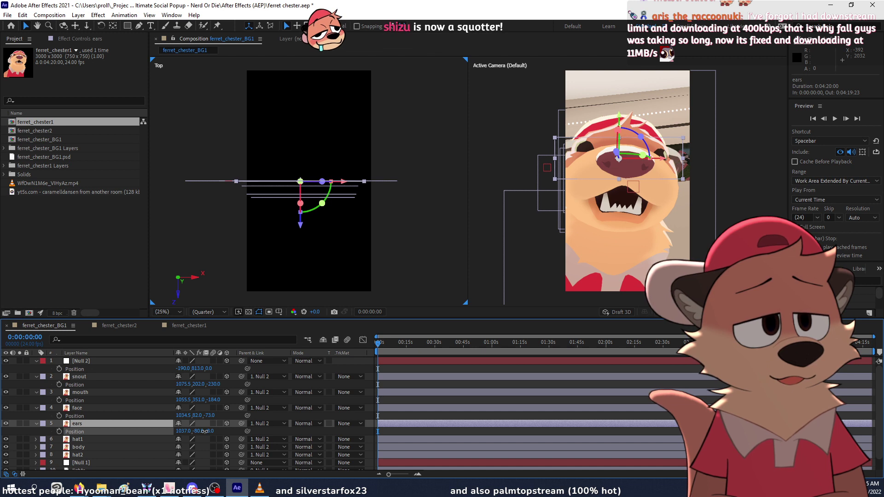
click(142, 363)
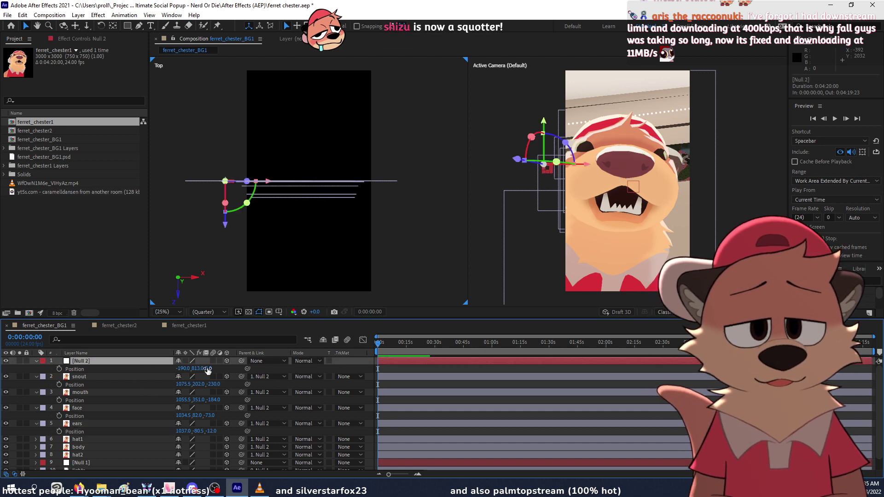
drag(208, 368, 158, 369)
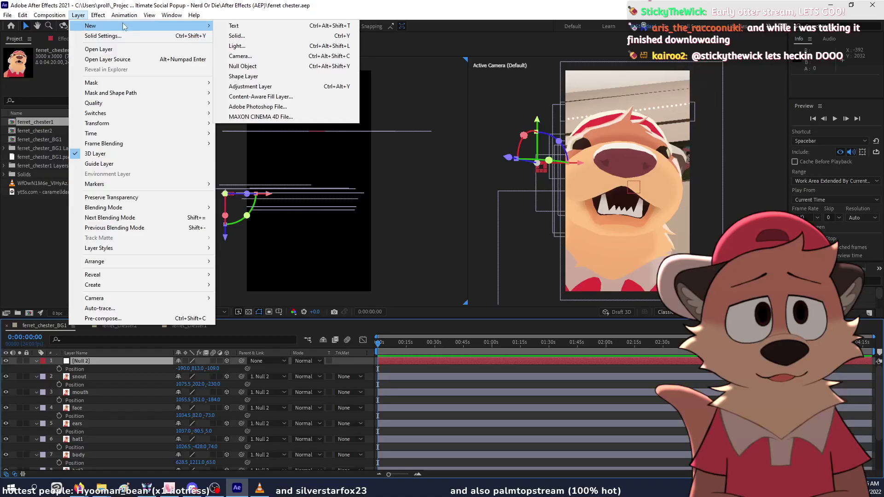
Step: Add a two-node camera with the 50mm preset and try shifting it sideways in the Top view
click(240, 56)
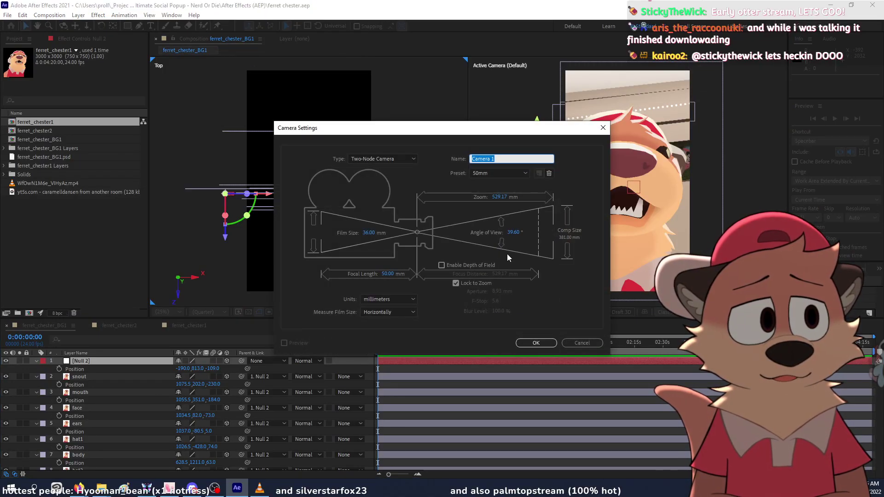
click(536, 343)
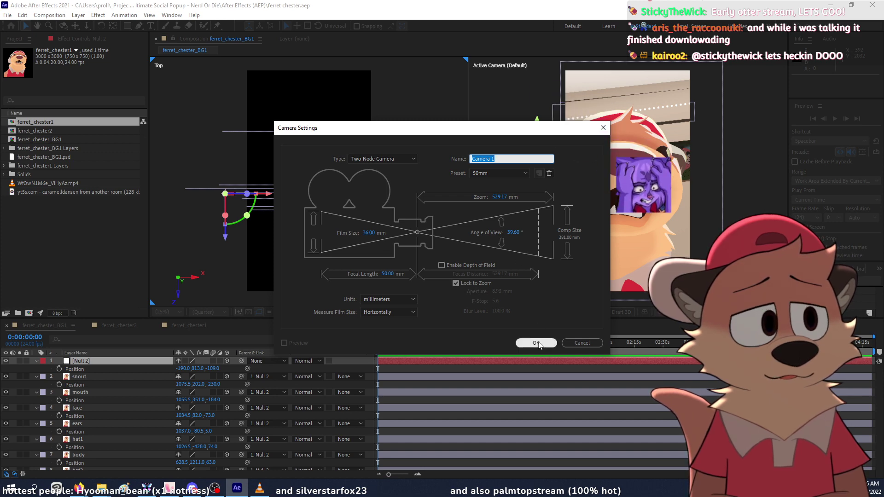
click(98, 361)
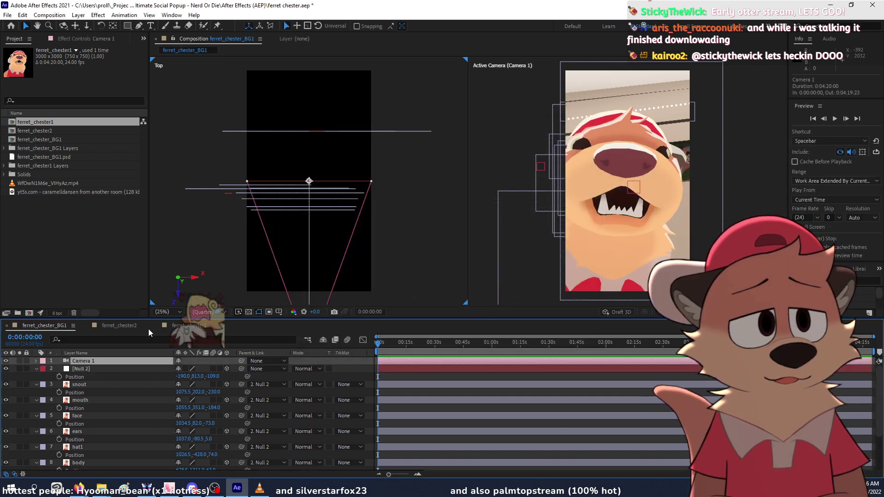
drag(375, 223, 400, 147)
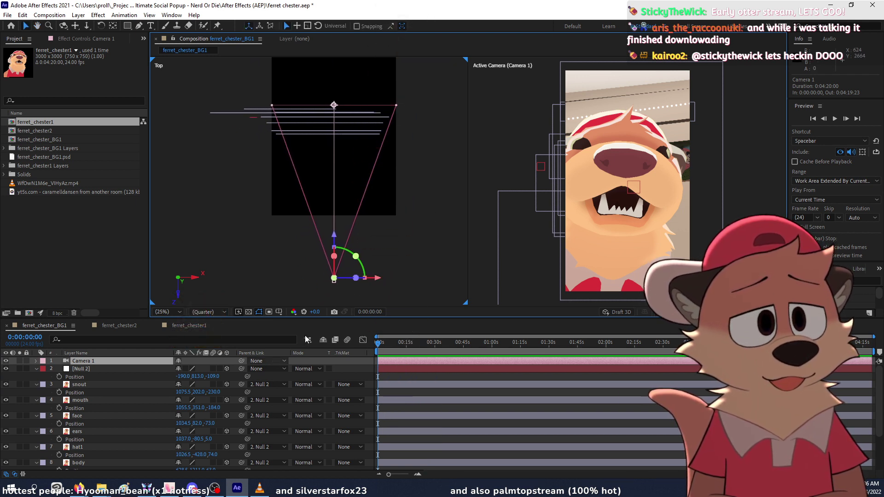
drag(380, 278, 381, 270)
key(ctrl+z)
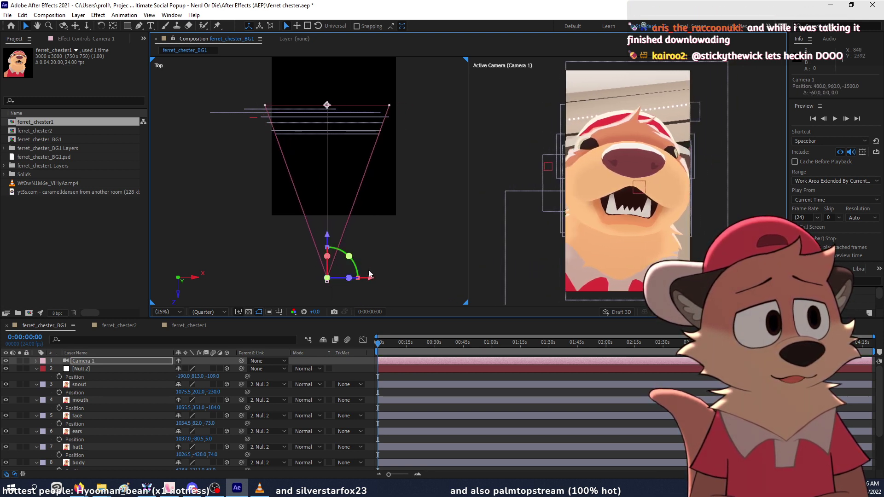
Step: Enable depth of field on Camera 1 and set its focus distance to 1061 pixels
click(36, 361)
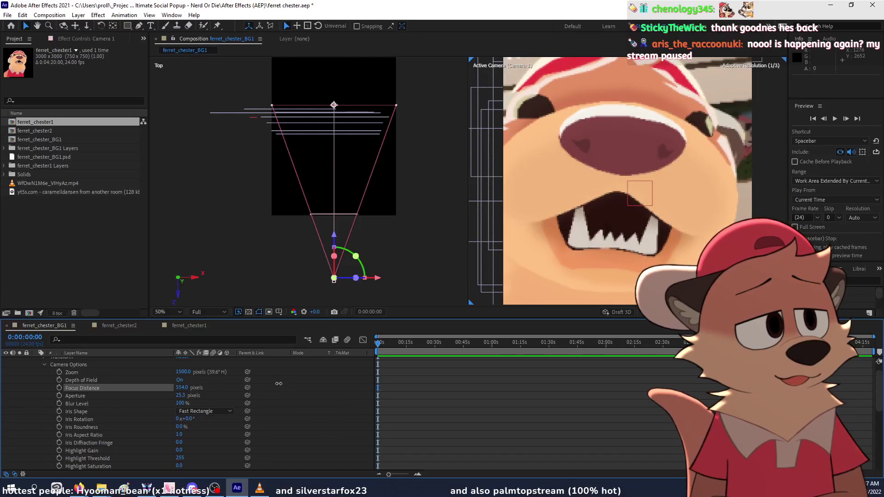
drag(278, 384, 297, 385)
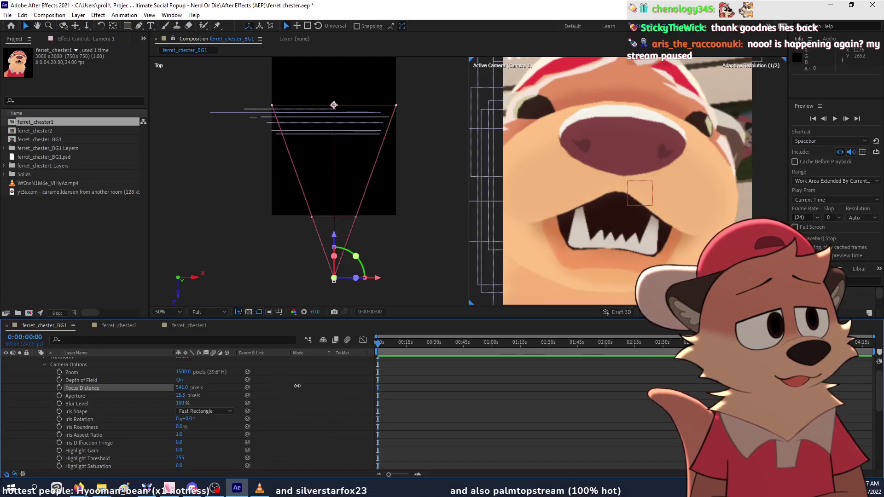
drag(357, 386, 513, 385)
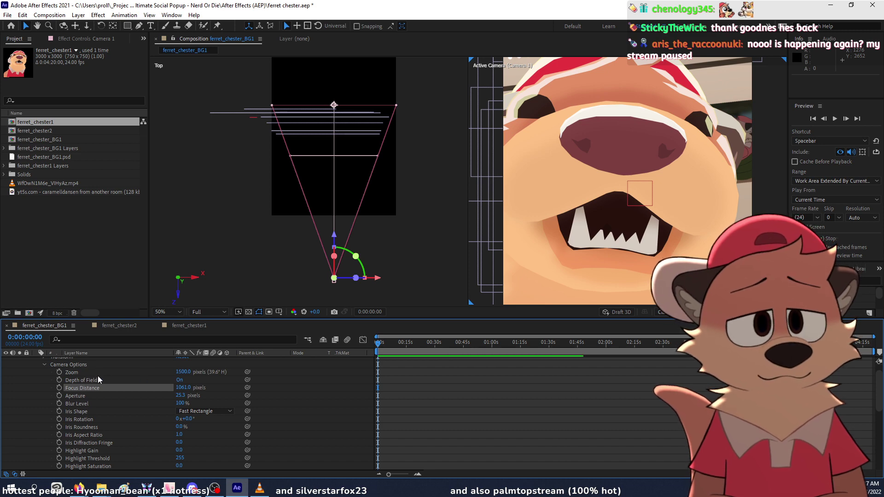
Step: Try moving Null 2 closer to the camera with a Z position of -435
scroll(94, 376, down, 5)
click(88, 392)
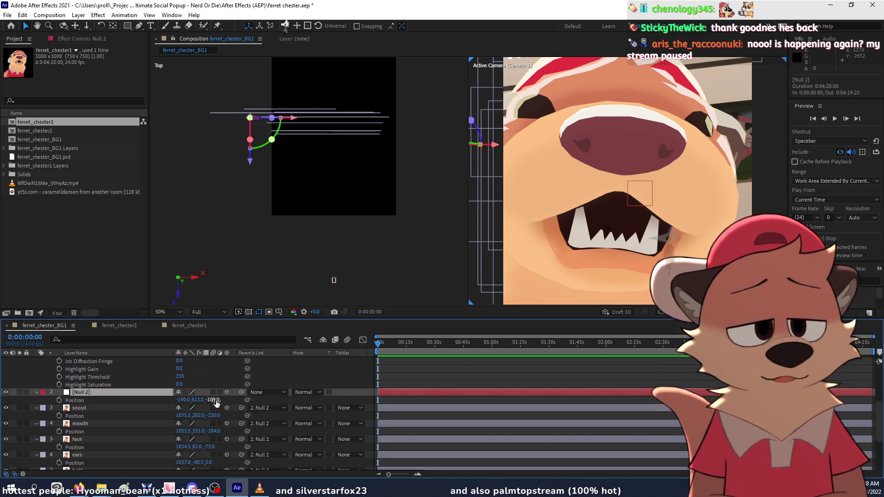
drag(226, 397, 64, 399)
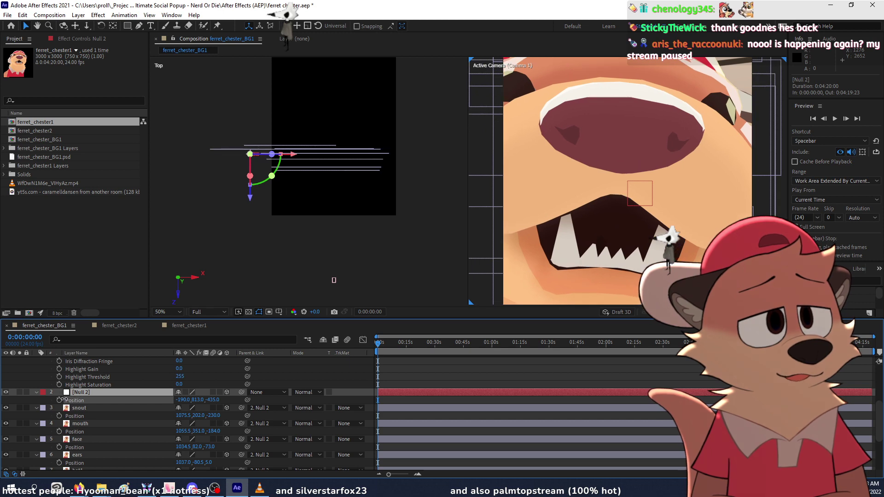
key(ctrl+z)
Step: Reveal Null 2's scale and undo the camera changes, including the creation of Camera 1
scroll(99, 395, up, 3)
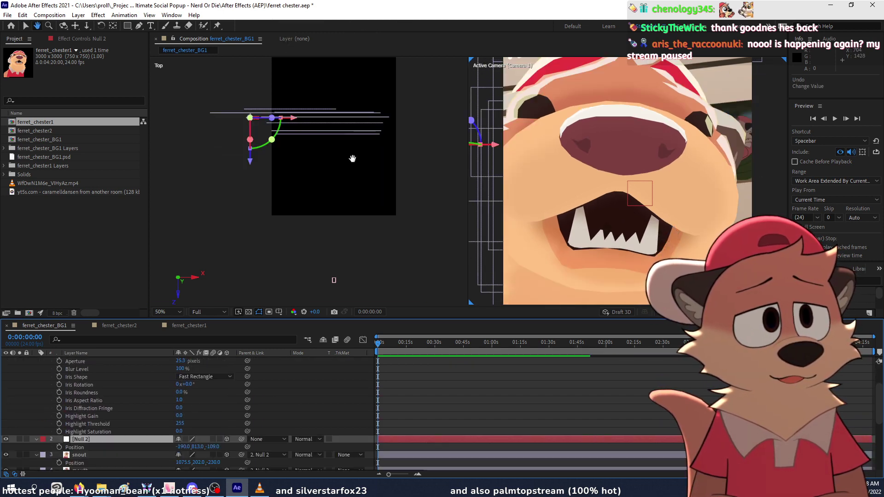
drag(352, 158, 345, 231)
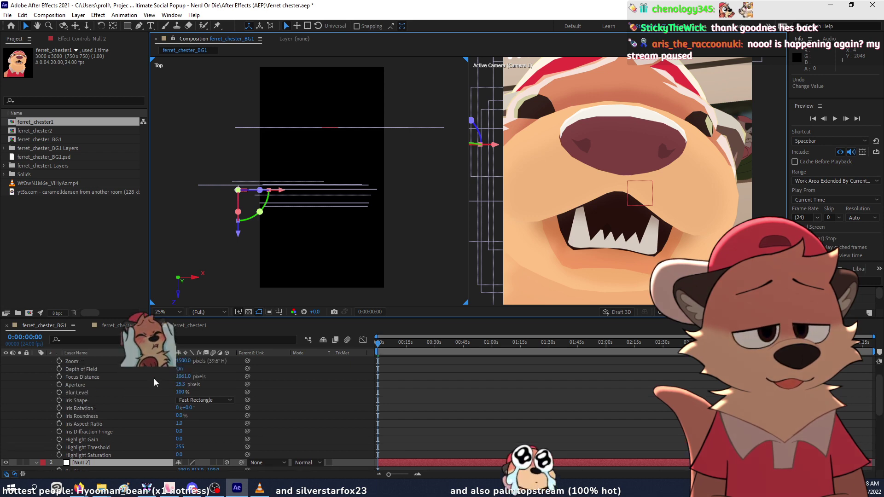
scroll(153, 378, up, 3)
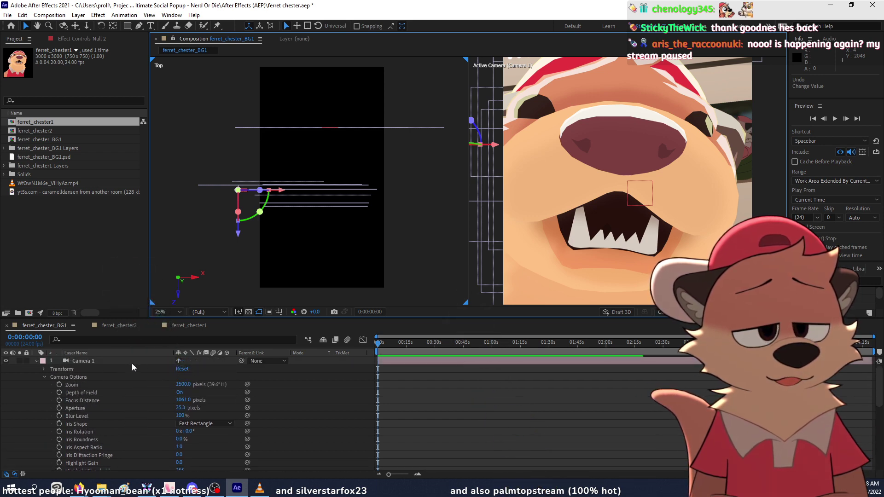
click(96, 362)
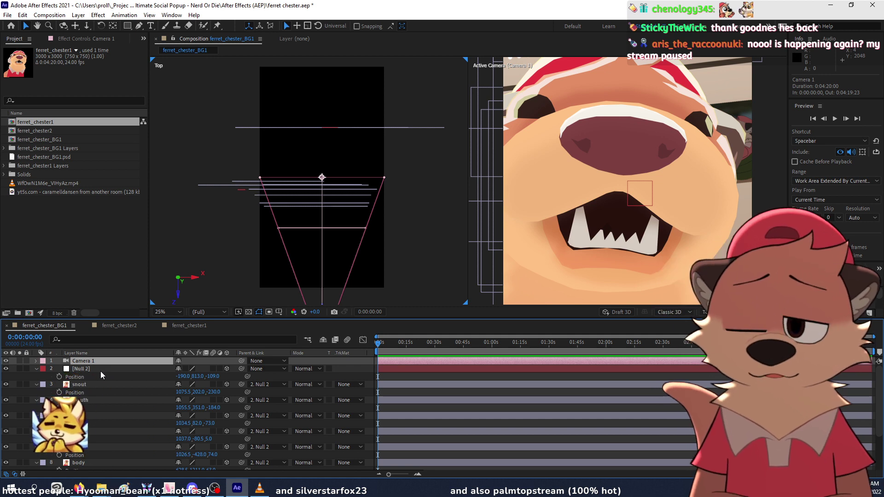
click(100, 369)
key(s)
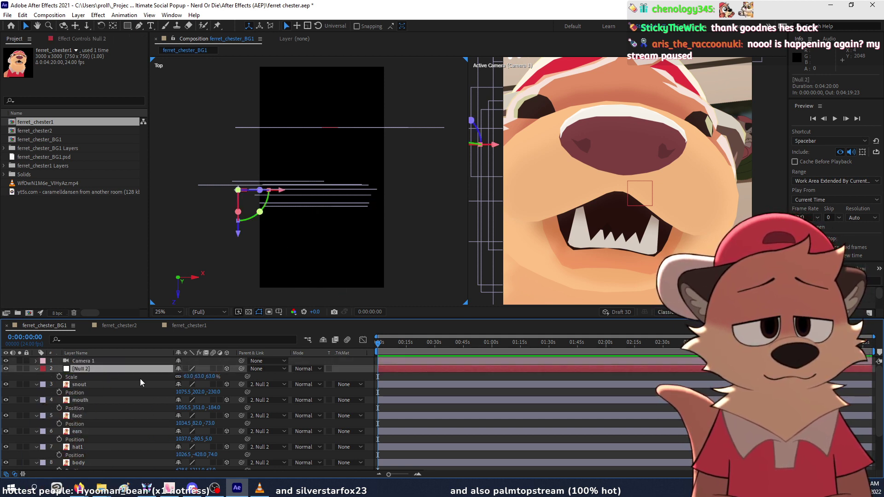
key(ctrl+z)
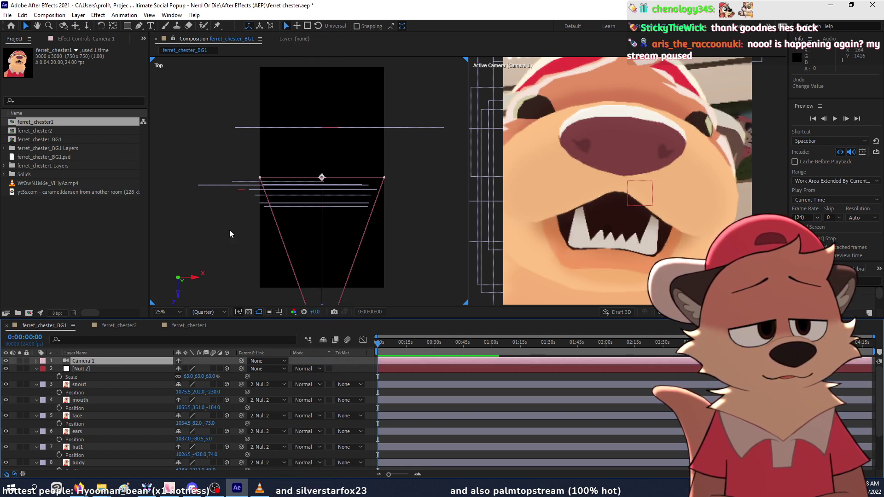
key(ctrl+z)
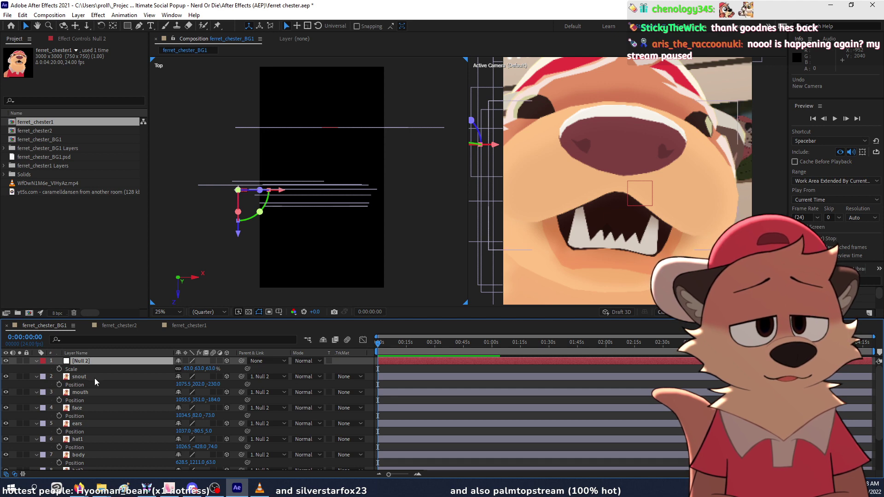
Step: Try scaling Null 2 with its scale proportions still linked
click(99, 363)
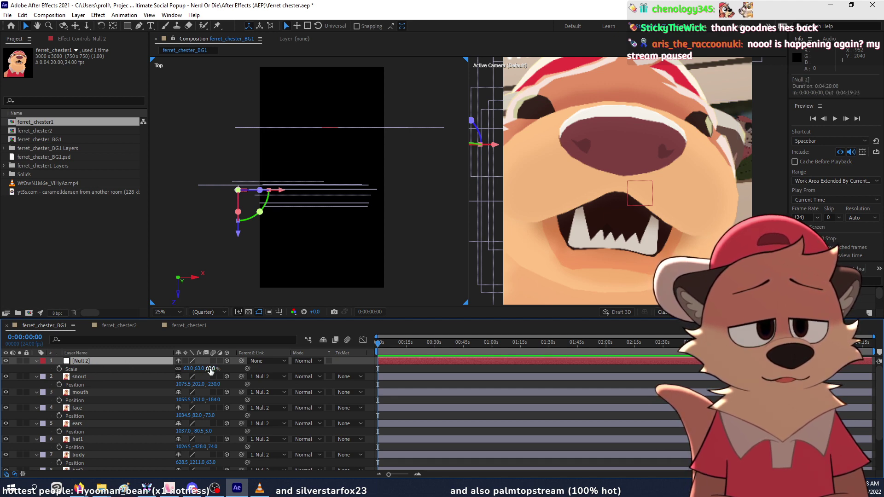
drag(204, 369, 226, 371)
key(ctrl+z)
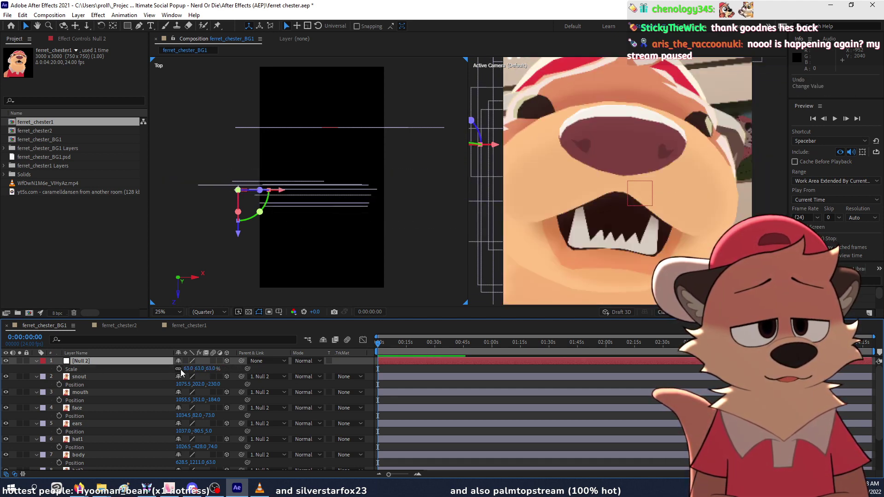
Step: Unlink Null 2's scale proportions, show the Active Camera view at 25%, and stretch Null 2's Z scale to 154%
click(179, 369)
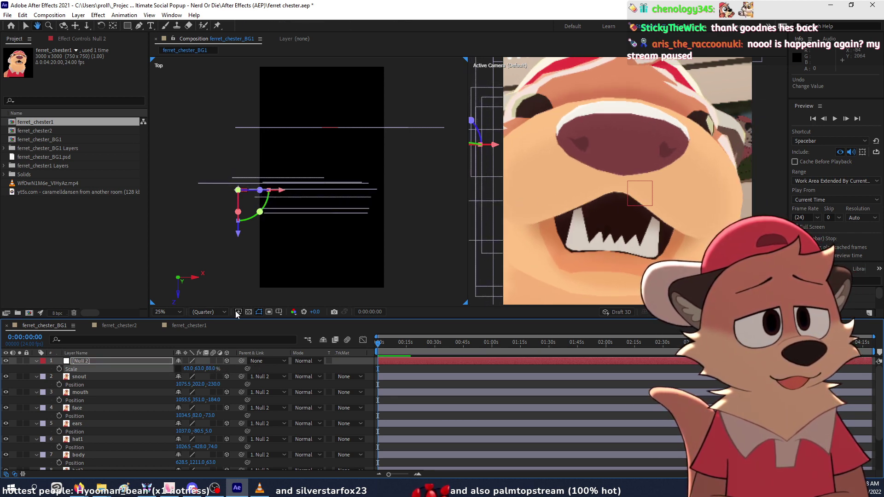
click(476, 300)
click(169, 311)
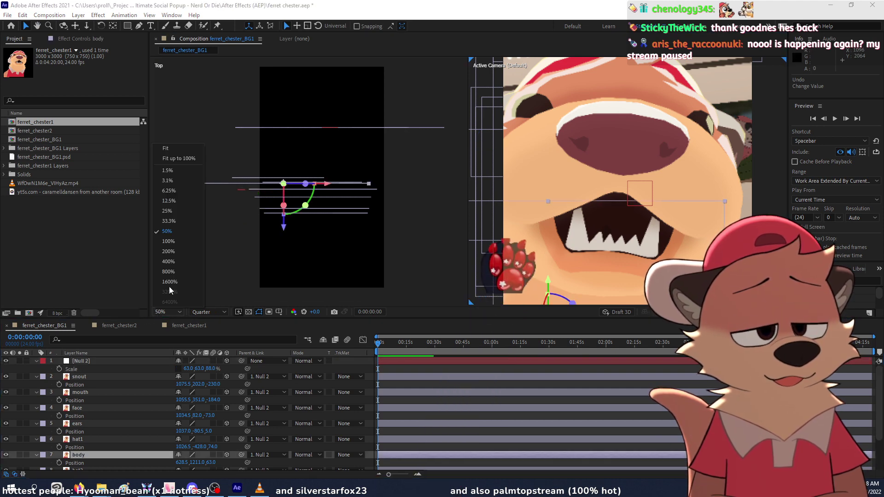
click(175, 212)
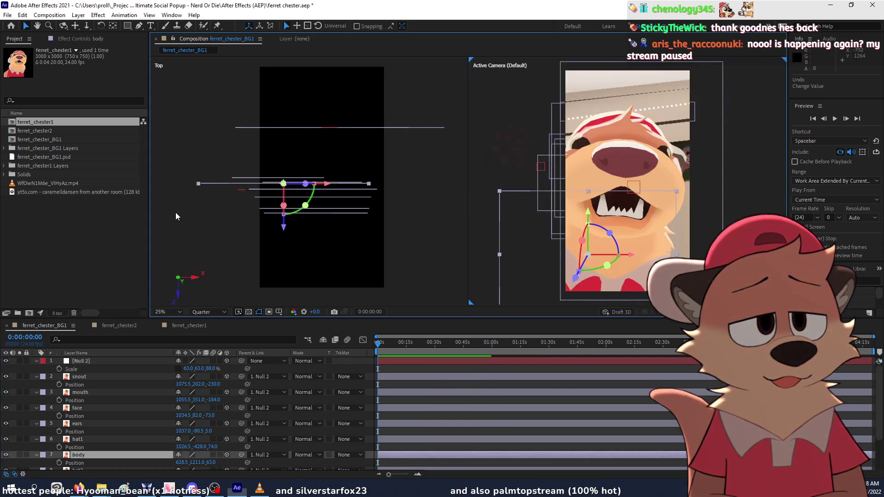
click(120, 360)
mouse_move(211, 368)
mouse_down()
mouse_move(192, 365)
mouse_move(209, 353)
mouse_move(201, 344)
mouse_move(182, 348)
mouse_move(221, 355)
mouse_up()
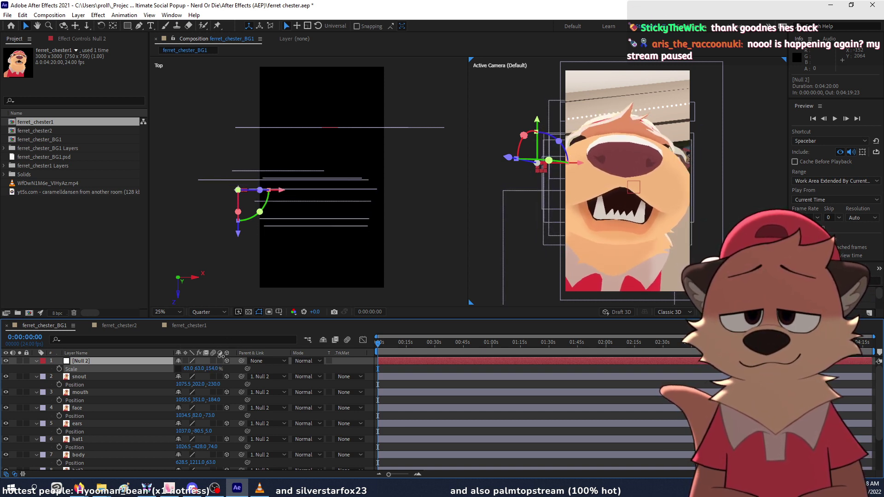
Step: Undo the last Z scale change on Null 2 and set its Z scale to 106%
key(ctrl+z)
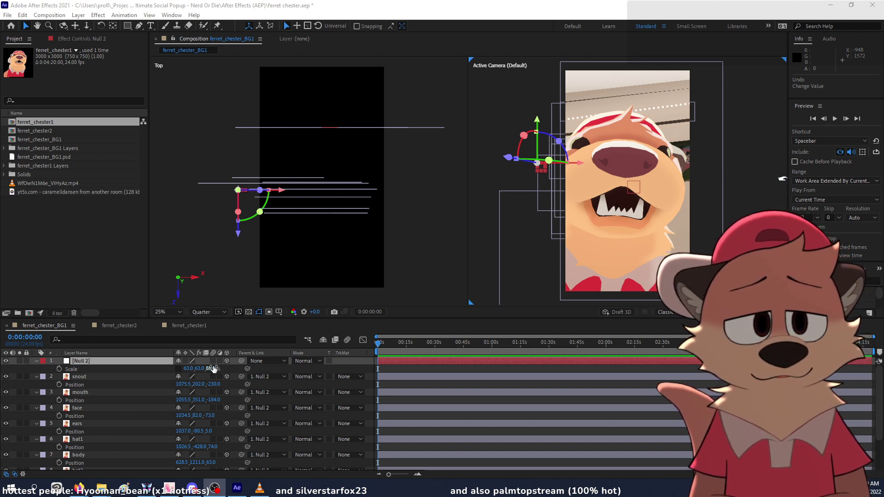
drag(212, 369, 218, 363)
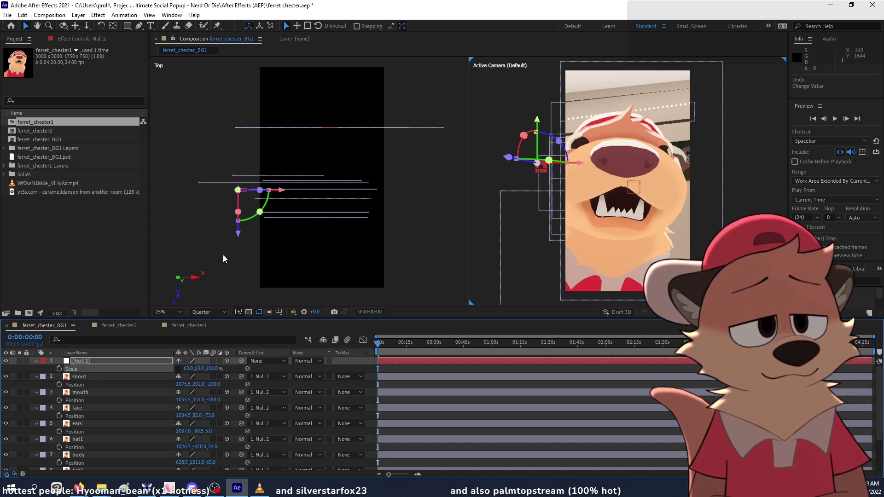
click(202, 368)
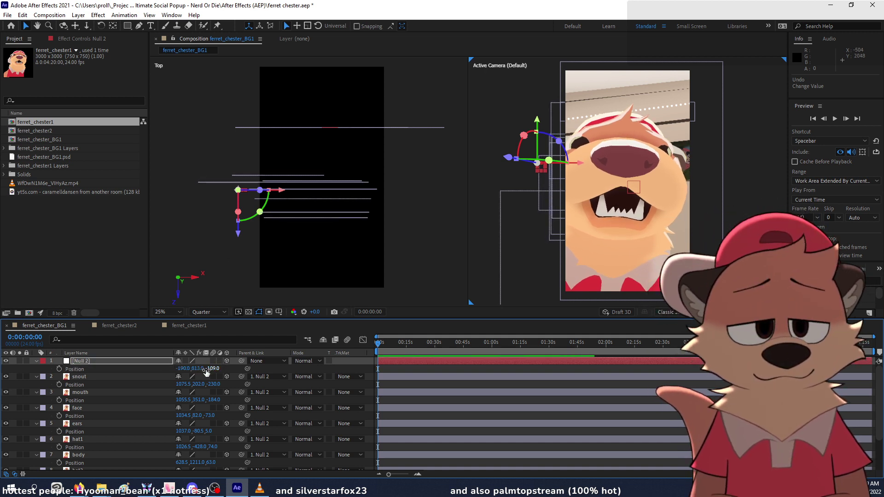
key(Return)
Step: Reveal Null 2's position and move it to X -194 and Z 24
key(p)
drag(232, 359, 258, 353)
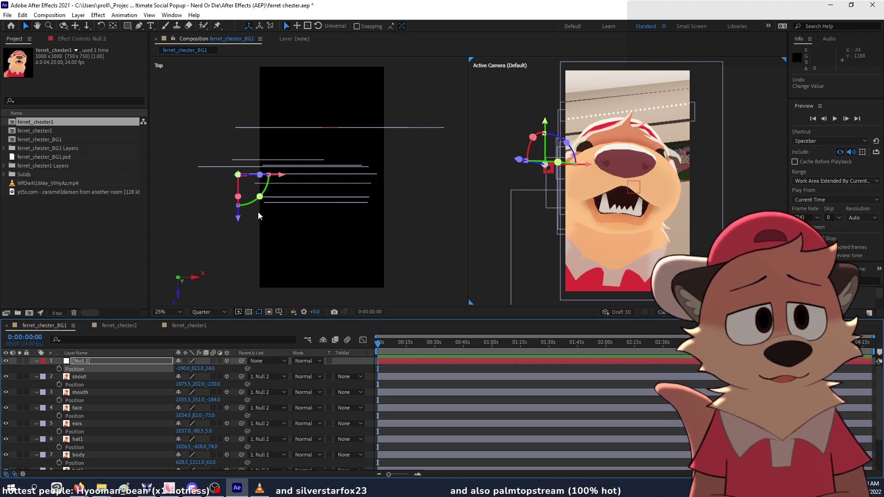
drag(281, 176, 280, 178)
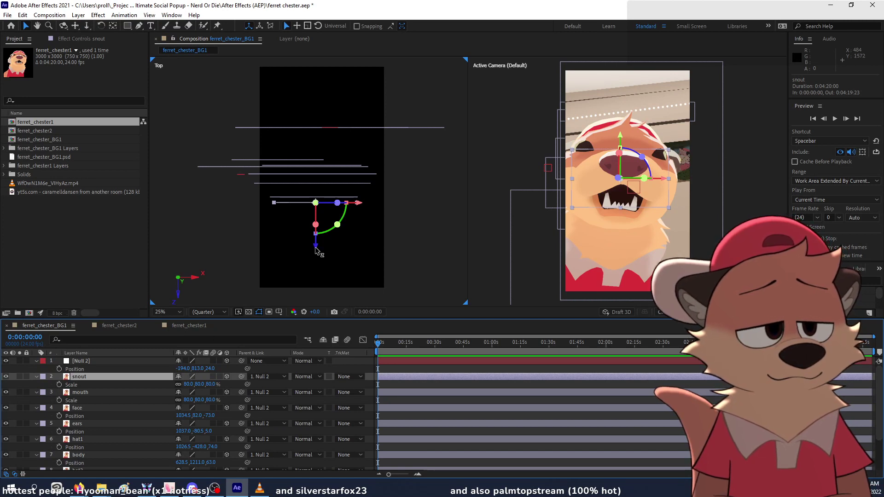
Step: Move the snout toward the camera to a Z position of -394 and bring the mouth forward to just behind it
key(p)
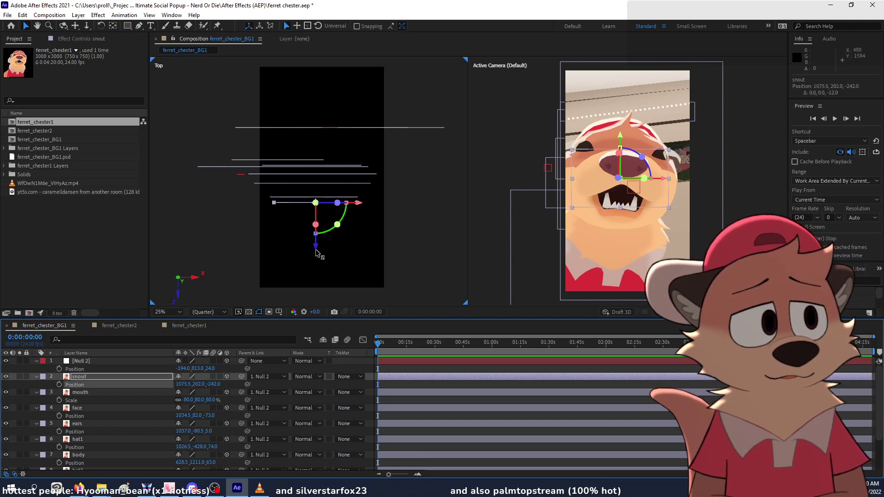
drag(315, 250, 324, 272)
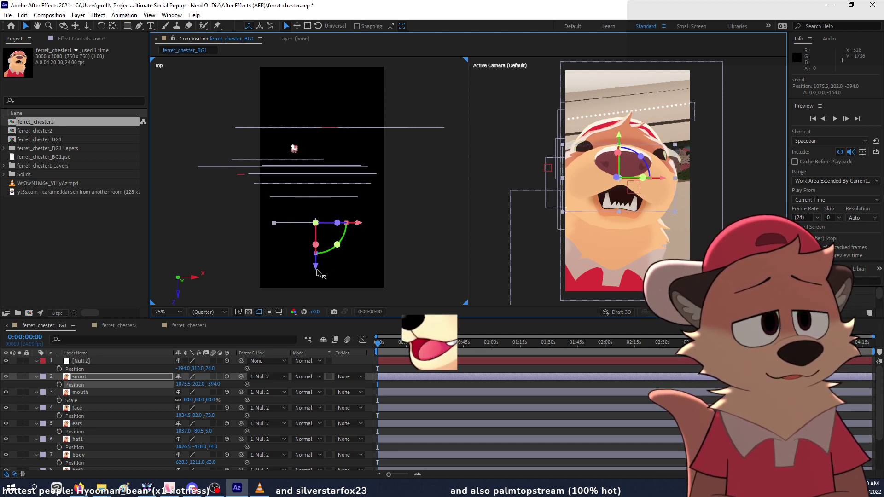
click(151, 392)
mouse_move(317, 241)
mouse_down()
mouse_move(318, 259)
mouse_move(313, 234)
mouse_move(313, 244)
mouse_up()
Step: Set the face layer's scale to 90.7% and its Z position to -153
click(92, 408)
key(s)
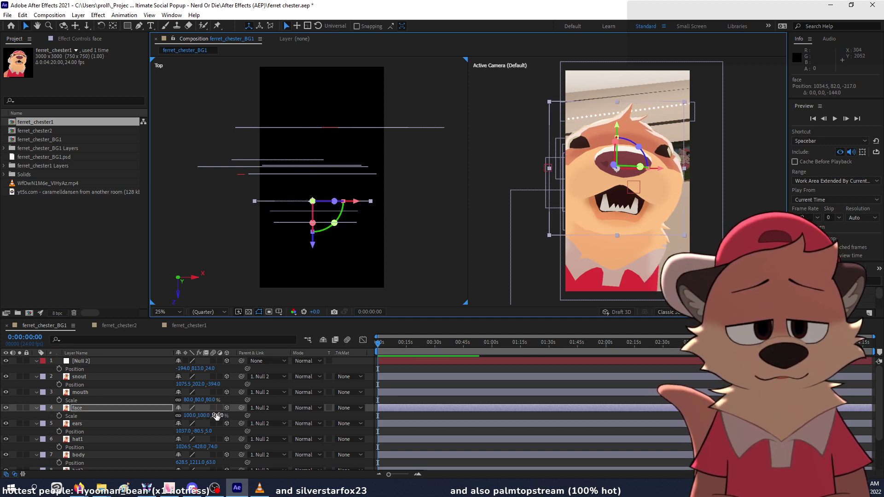
drag(218, 416, 216, 416)
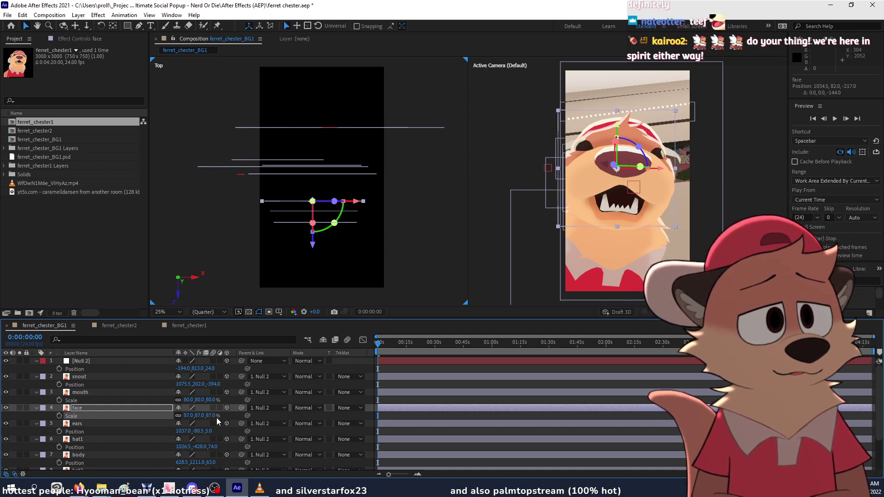
drag(313, 243, 313, 237)
drag(211, 415, 232, 418)
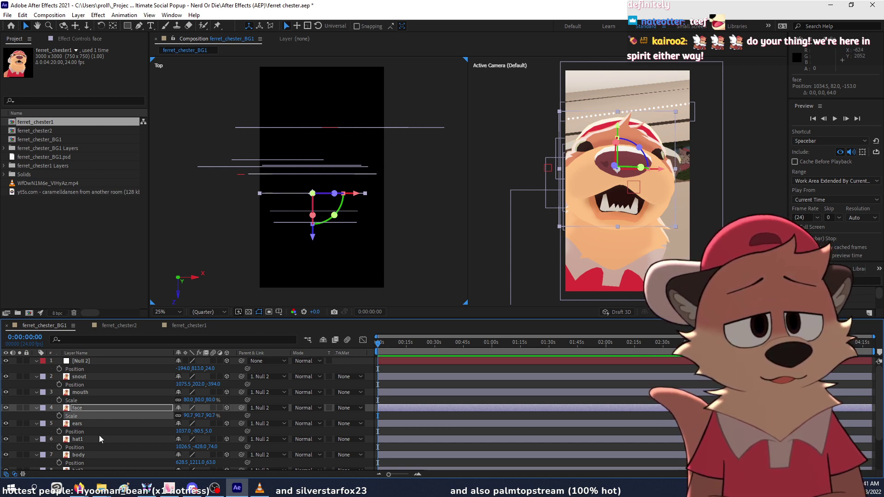
Step: Push the body layer back to Z 163, scale it to 104.6%, and shift it to X 596.5
click(91, 454)
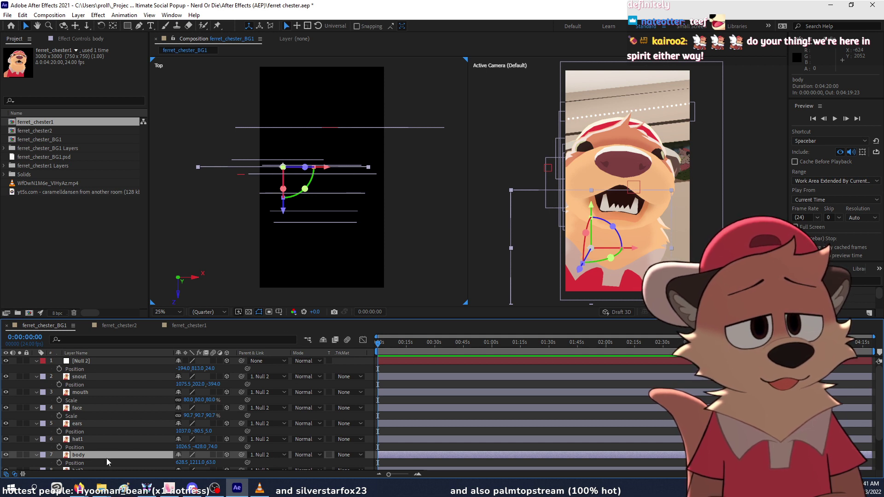
drag(283, 208, 285, 198)
key(s)
drag(217, 463, 237, 462)
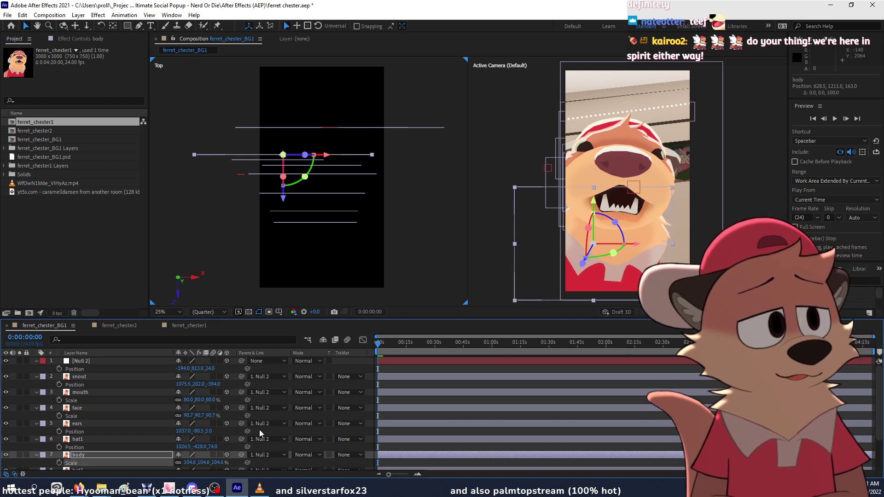
drag(636, 243, 633, 247)
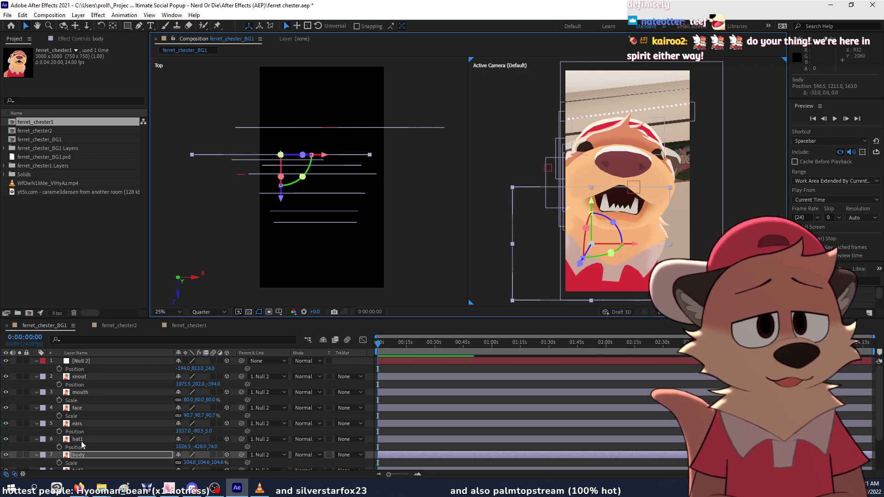
Step: Push the hat2 layer back to a Z position of 239 and scale it up to 111.4%
scroll(95, 414, down, 1)
click(166, 448)
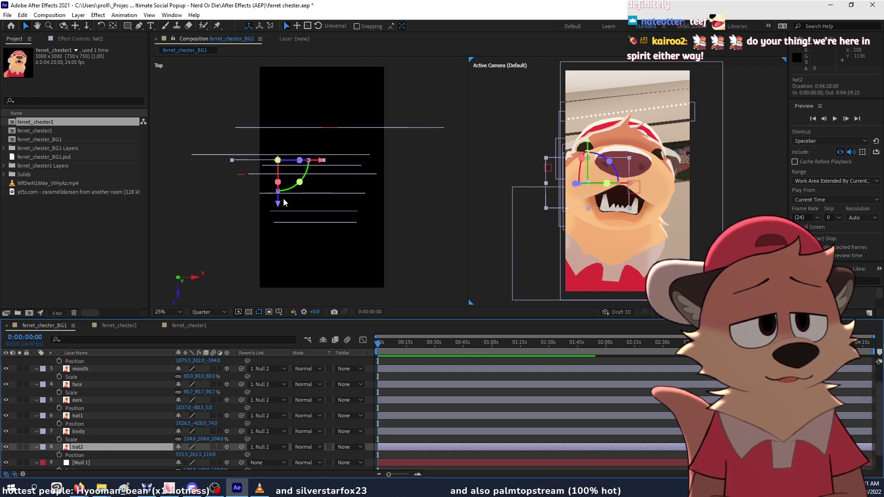
drag(279, 202, 280, 183)
key(s)
drag(190, 455, 259, 459)
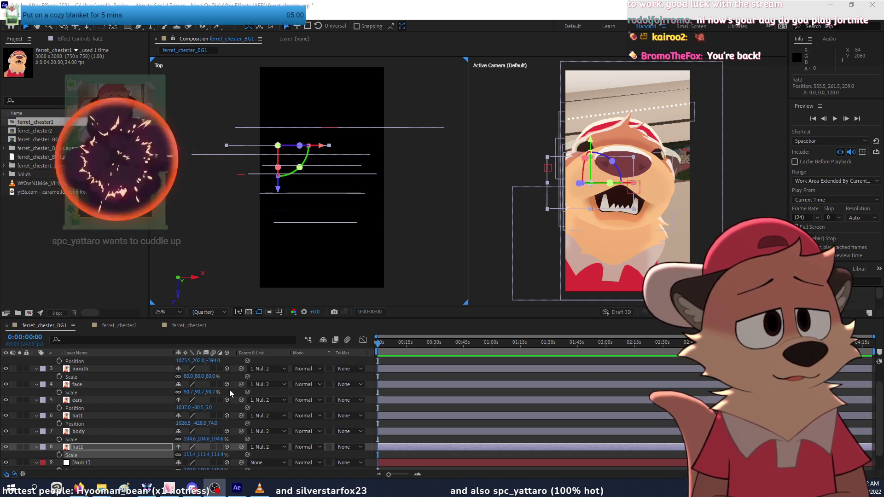
Step: Switch the composition's layer list from layer names to source names
scroll(120, 404, up, 2)
click(127, 357)
scroll(123, 371, down, 4)
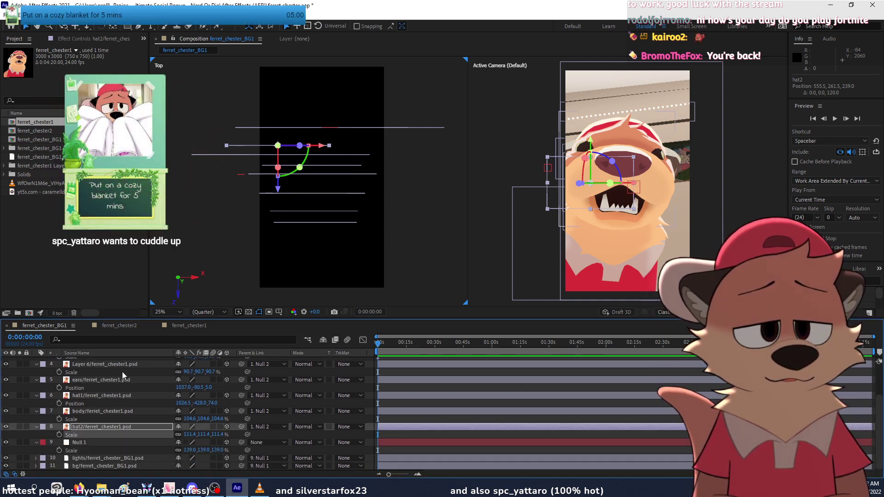
scroll(89, 438, up, 3)
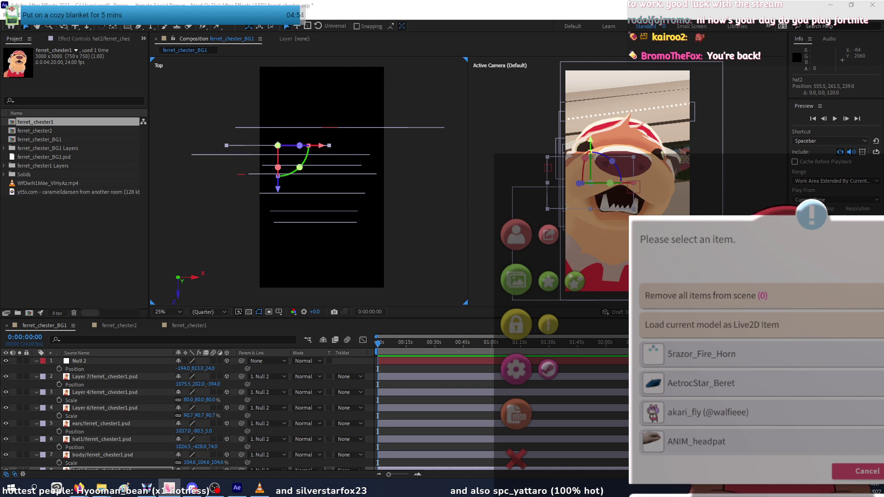
Step: Add the blanket_snow item to the character in the avatar program and return to After Effects
scroll(759, 368, down, 5)
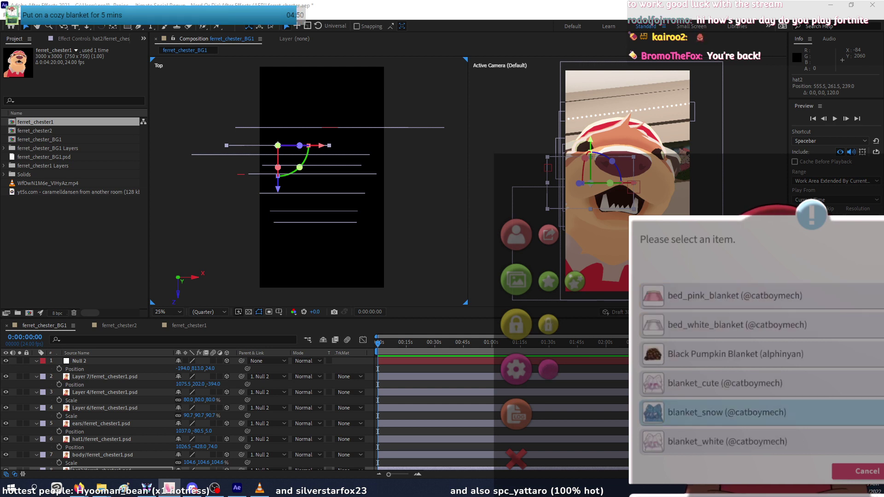
click(726, 412)
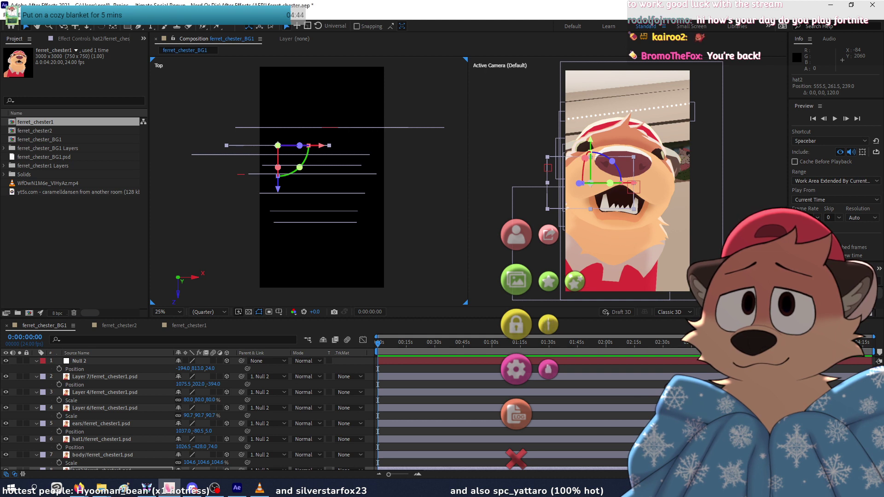
key(alt+Tab)
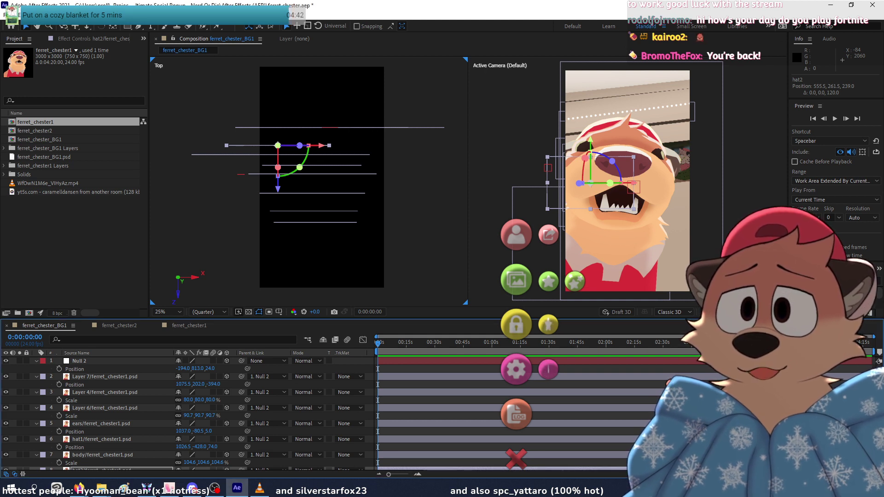
key(alt+Tab)
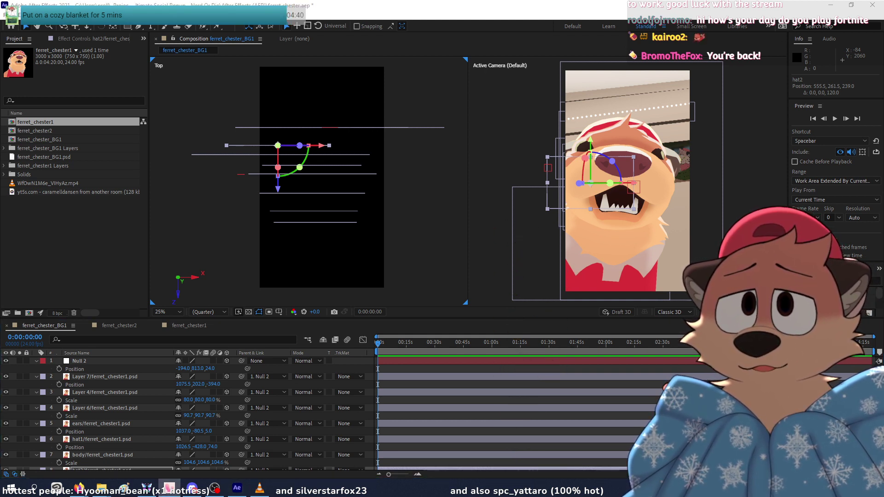
key(alt+Tab)
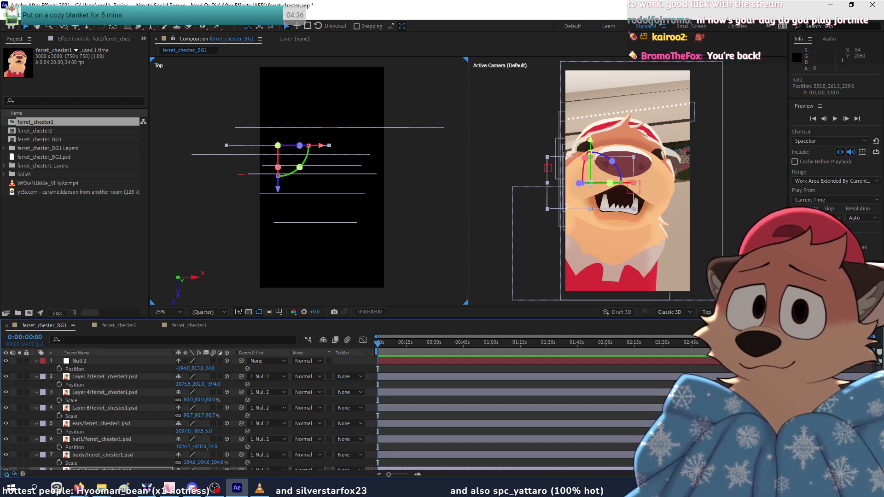
key(alt+Tab)
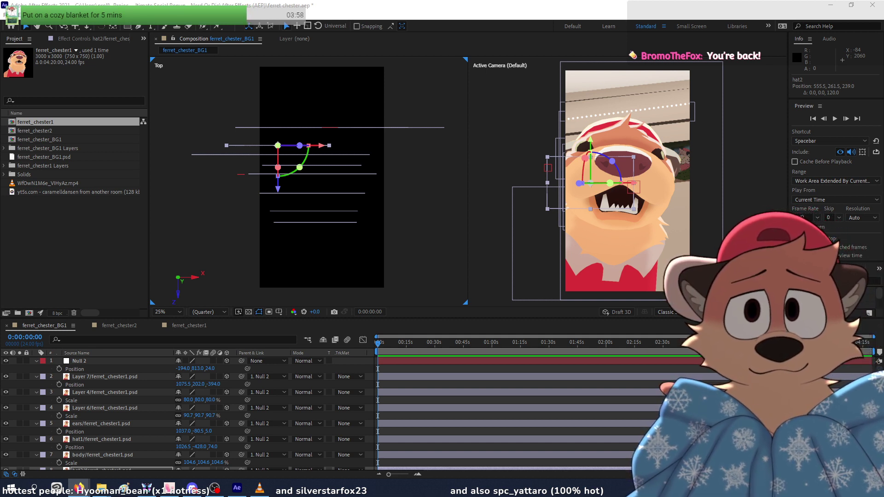
Step: Try adding a two-node camera with the 35mm preset above Null 2
scroll(79, 378, down, 2)
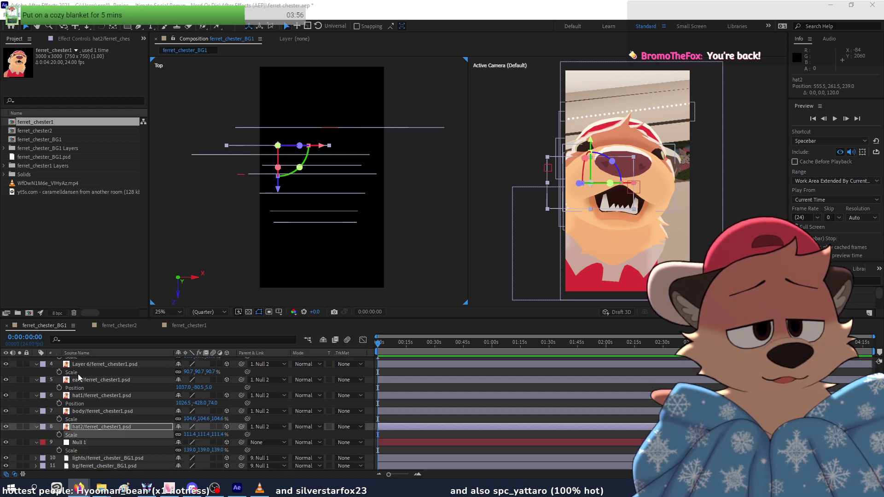
scroll(79, 375, up, 2)
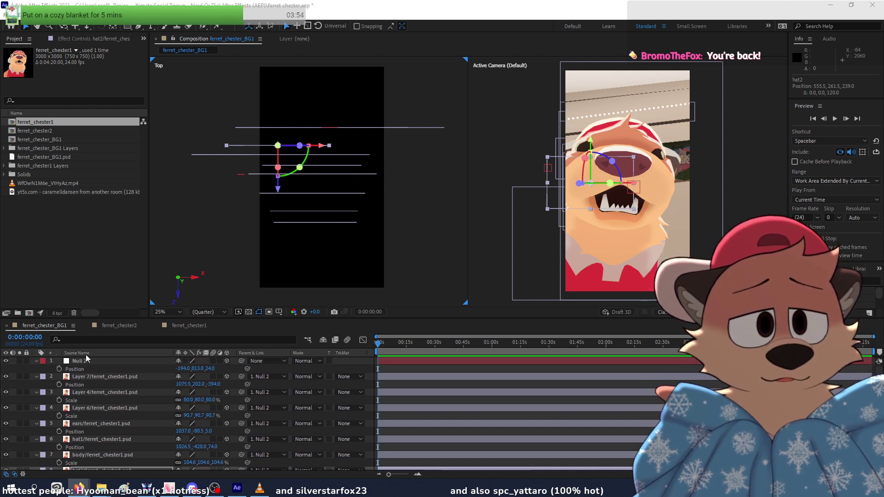
click(87, 360)
right_click(92, 361)
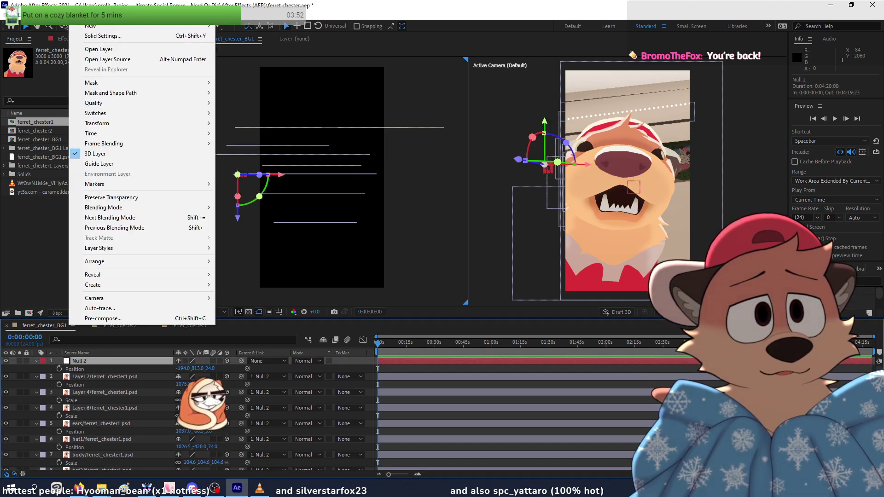
mouse_move(193, 25)
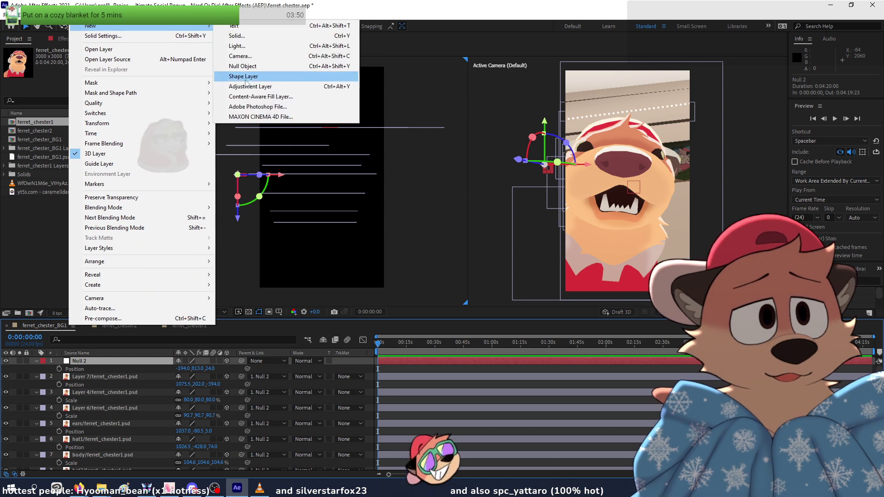
click(240, 55)
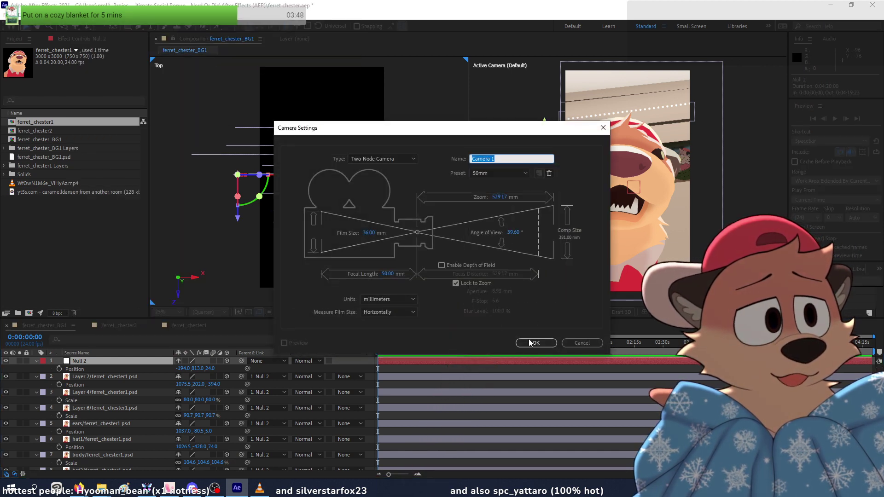
click(522, 174)
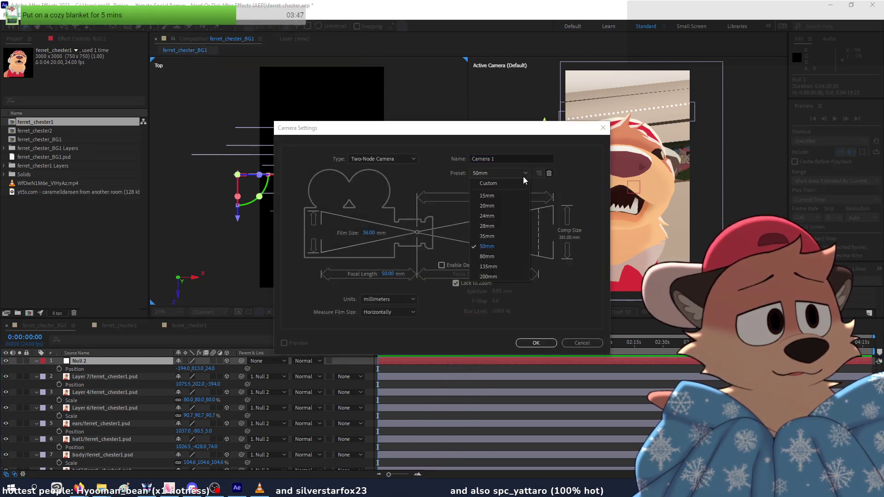
click(504, 236)
click(521, 342)
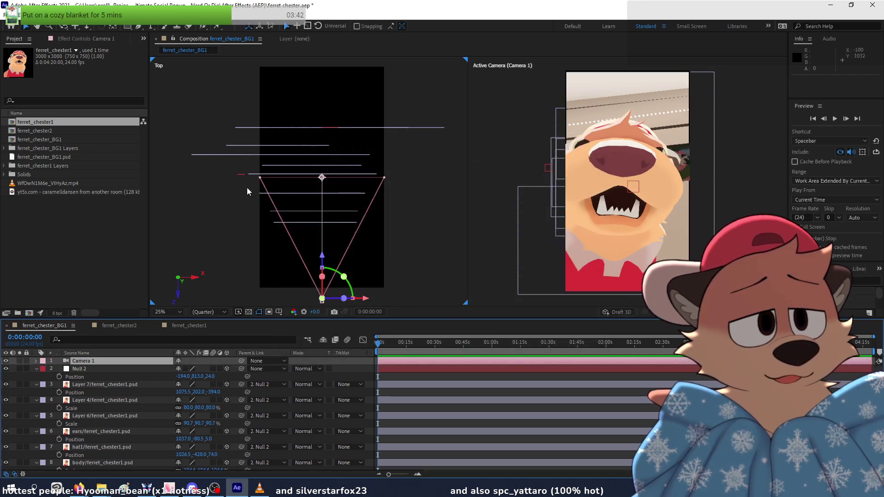
key(ctrl+z)
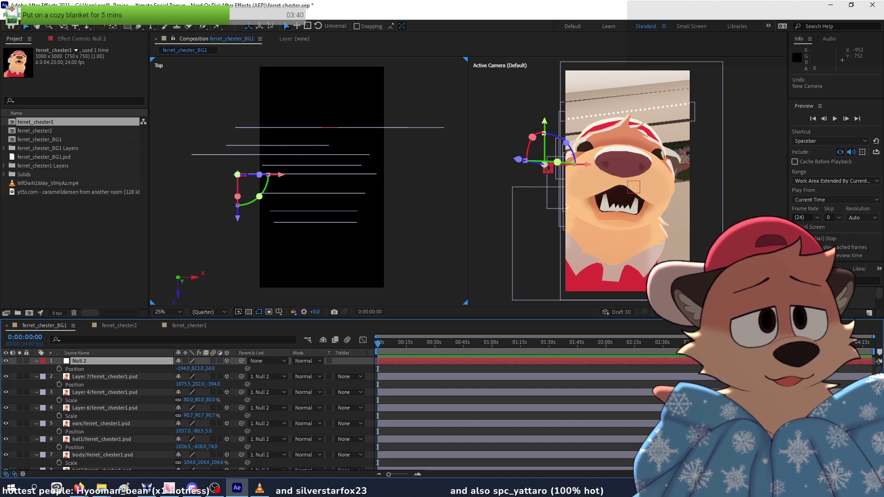
Step: Create a new two-node camera with the 50mm preset above Null 2
click(98, 15)
mouse_move(78, 15)
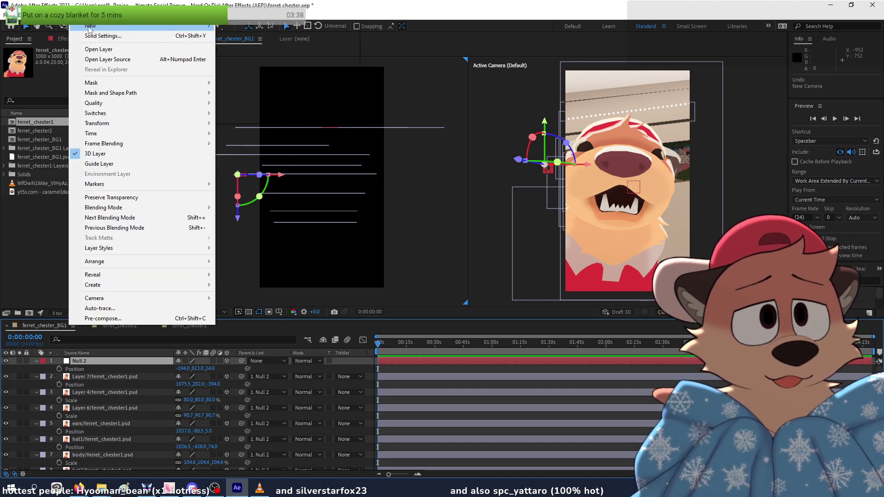
click(247, 57)
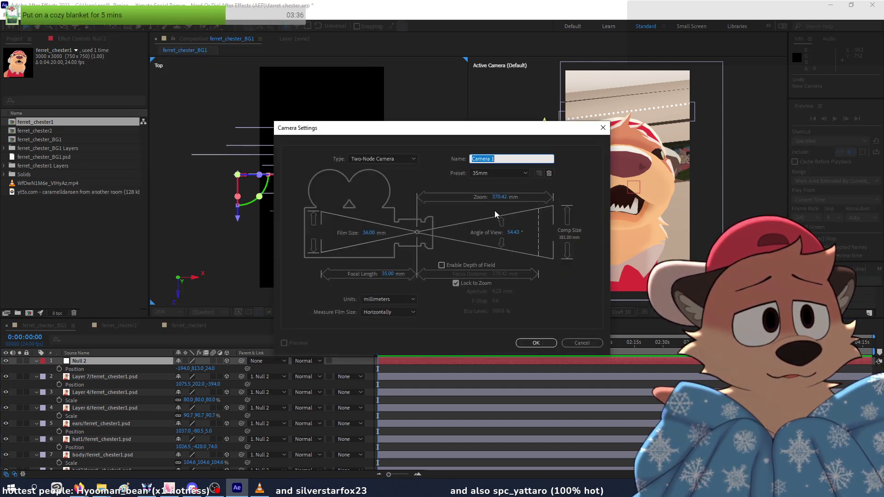
click(507, 177)
click(501, 236)
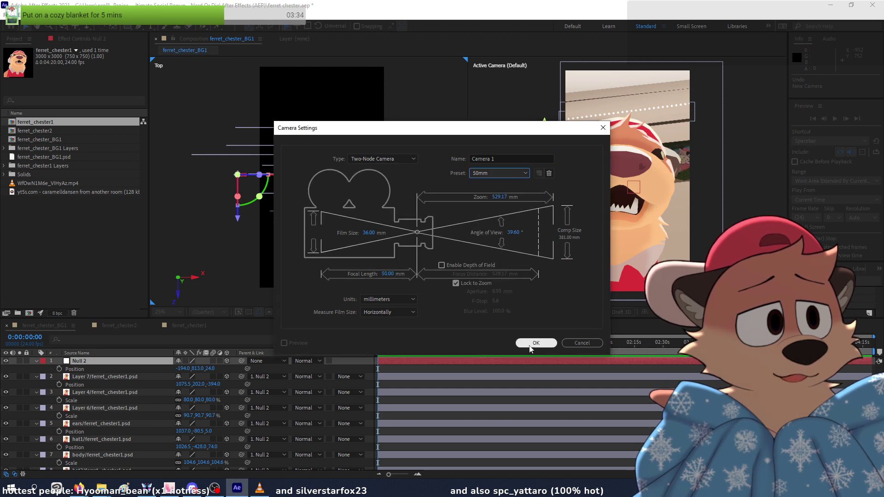
click(535, 343)
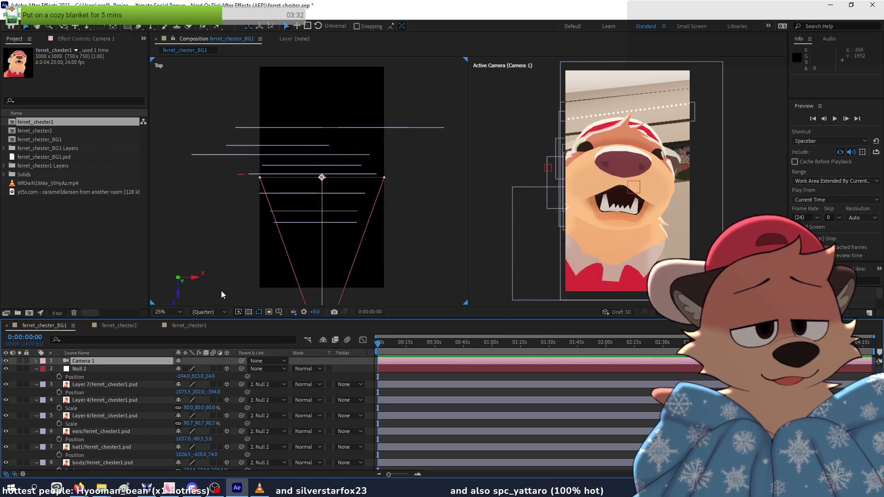
Step: Try repositioning Camera 1 in the Top view
scroll(221, 295, down, 2)
click(322, 234)
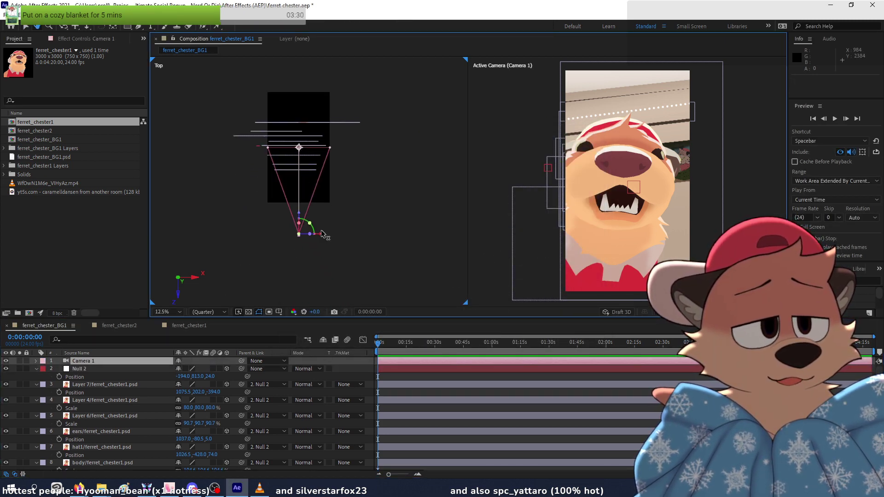
key(period)
mouse_move(327, 287)
mouse_down()
mouse_move(334, 288)
mouse_move(314, 290)
mouse_up()
key(ctrl+z)
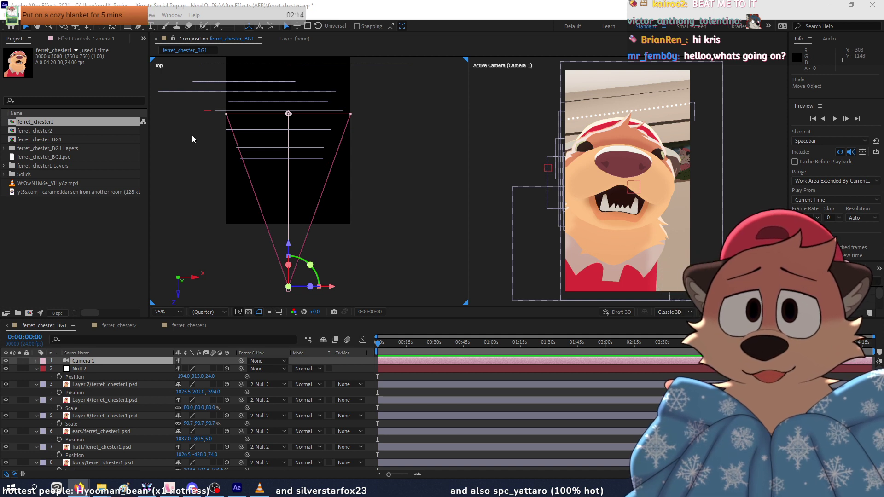
Step: Create a new null object above Camera 1, make it a 3D layer and reveal its position property
click(89, 362)
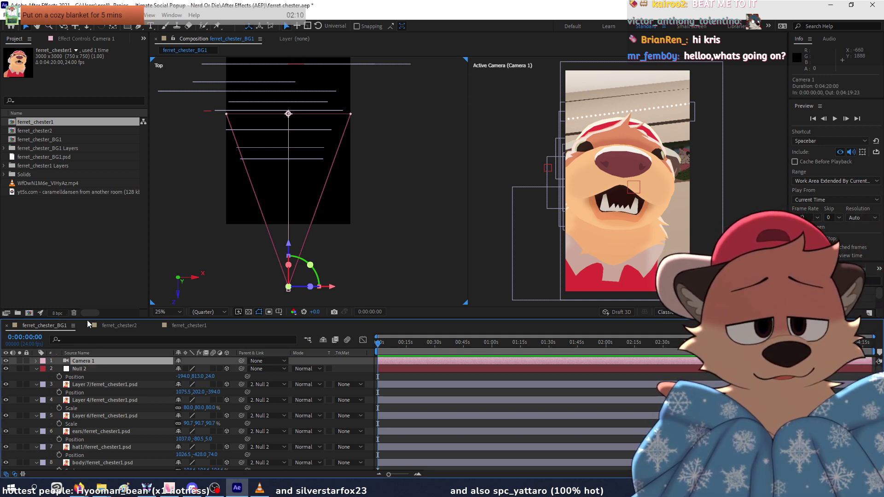
click(78, 15)
mouse_move(138, 24)
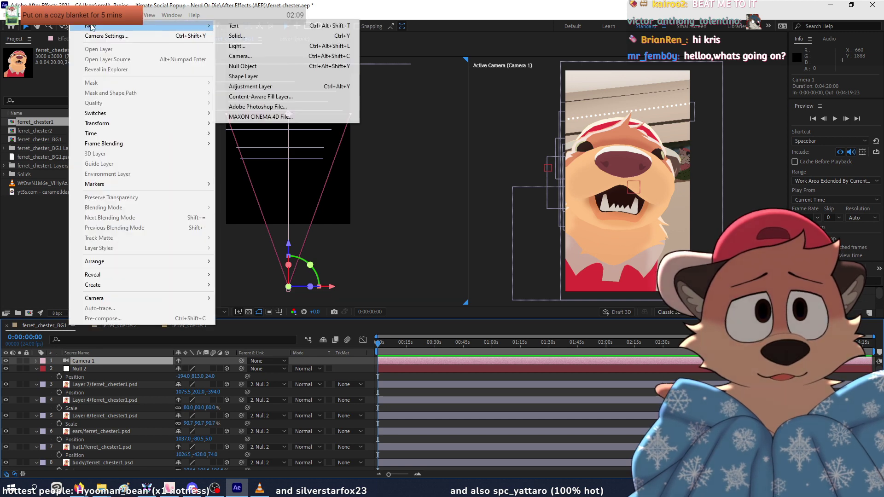
click(273, 66)
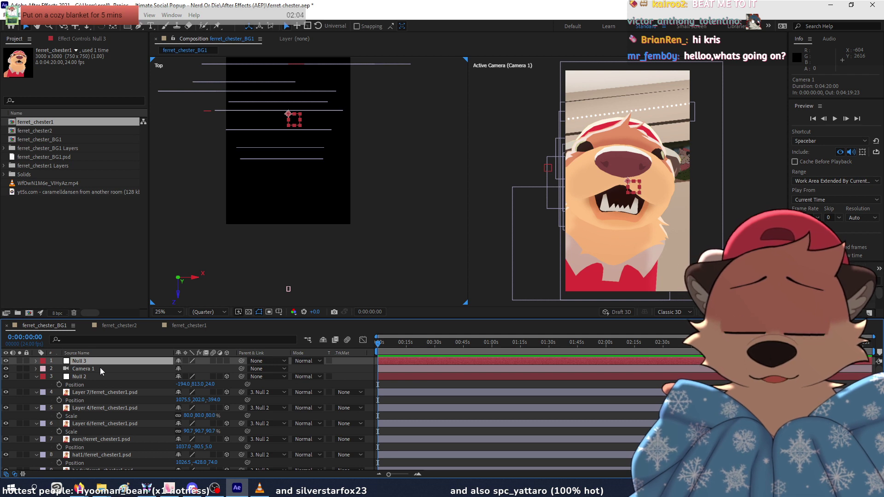
key(p)
click(227, 361)
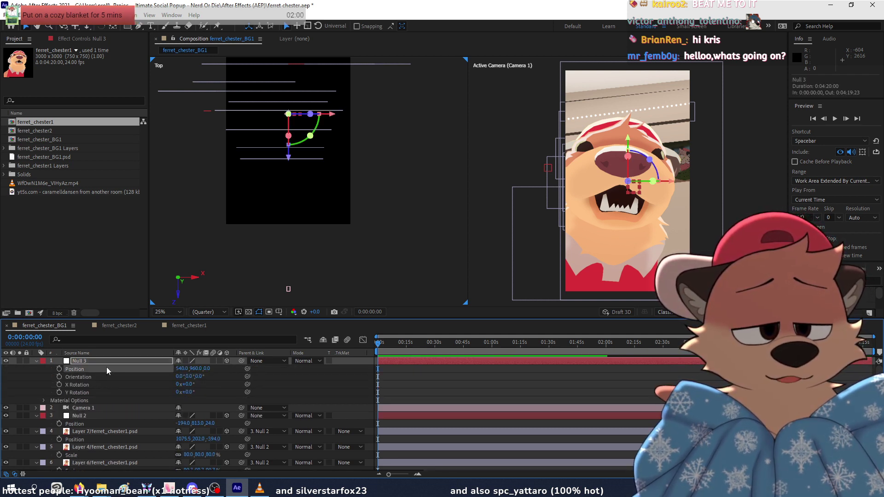
Step: Add the expression wiggle(3,15); to Null 3's position in place of the default expression
right_click(107, 369)
click(145, 324)
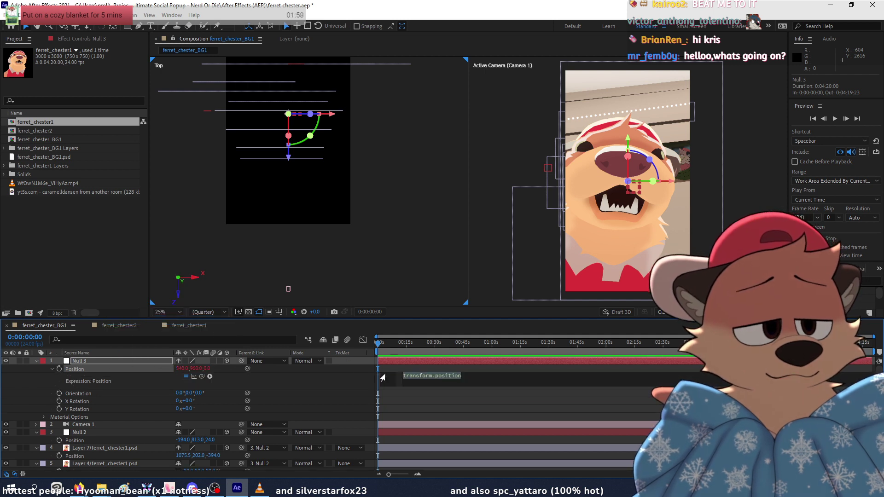
click(468, 380)
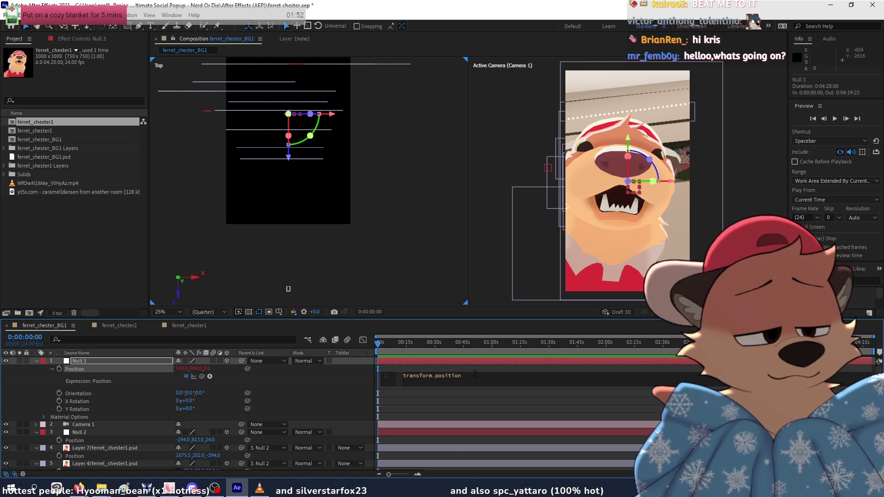
text(wiggle(3,15);)
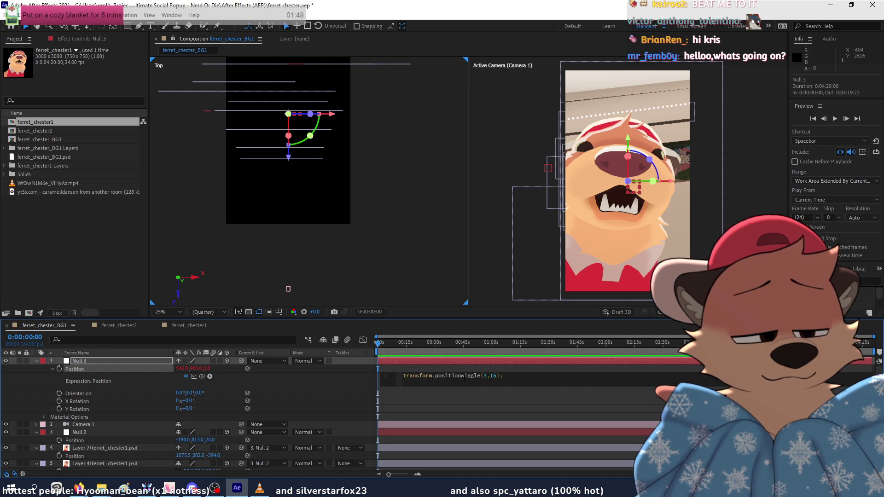
drag(462, 375, 385, 380)
key(BackSpace)
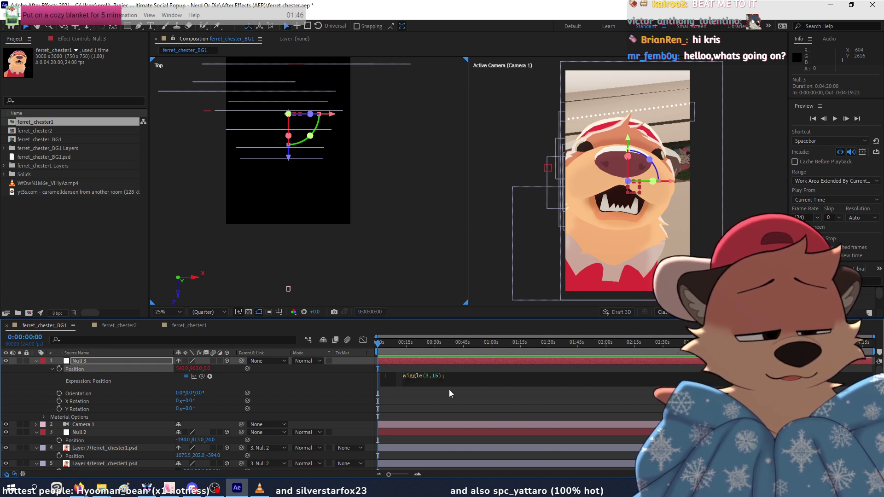
click(326, 389)
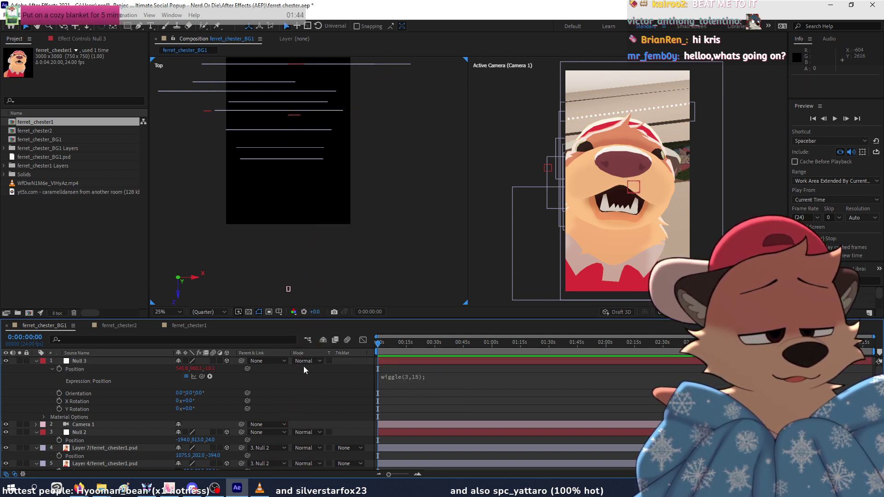
Step: Switch the composition viewer to a single active-camera view and preview Null 3's wiggle up close
mouse_move(382, 348)
mouse_down()
mouse_move(419, 349)
mouse_move(380, 349)
mouse_up()
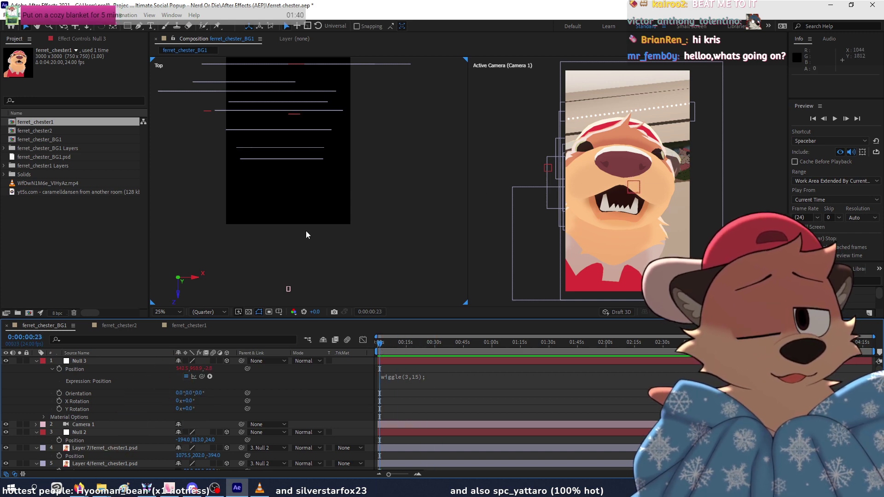
click(691, 312)
click(694, 276)
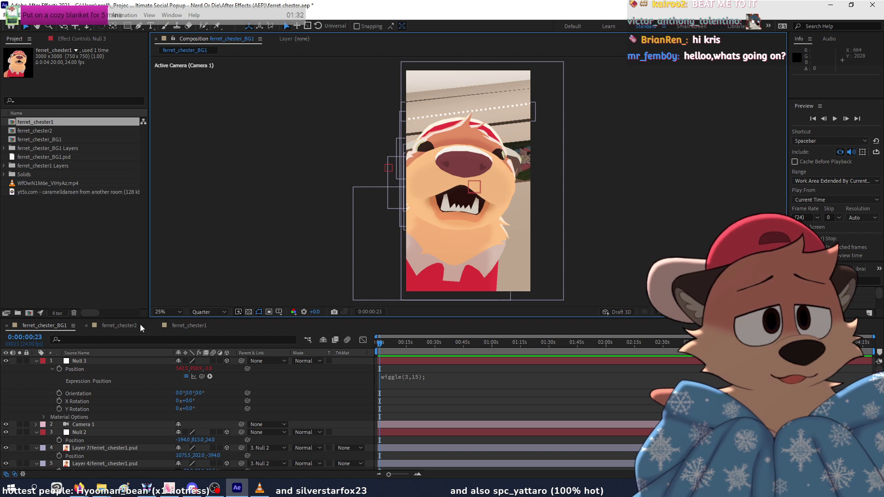
key(period)
key(period)
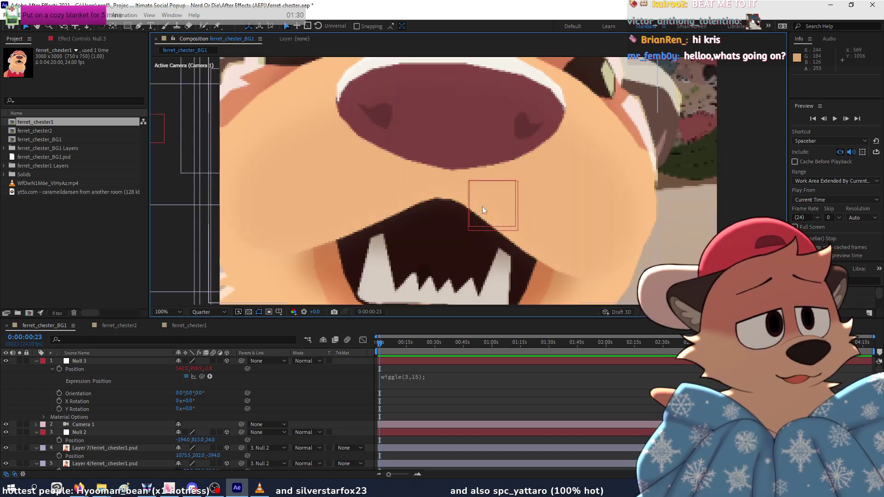
key(space)
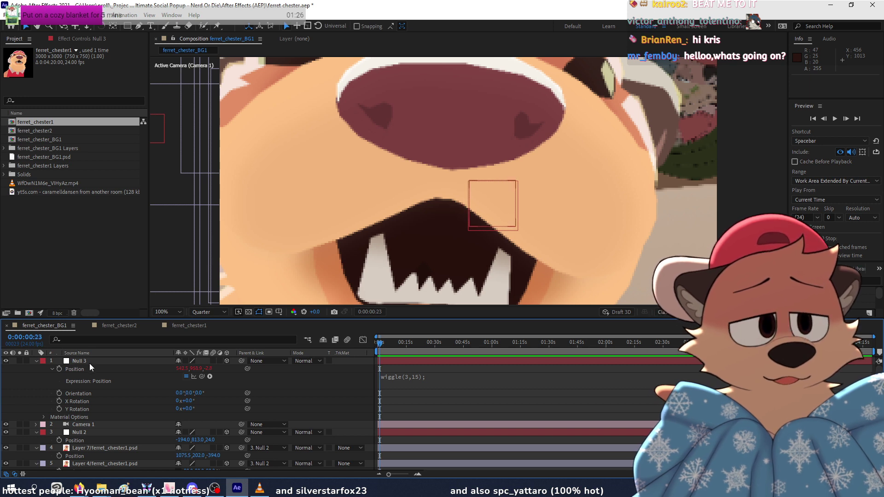
Step: Set the frequency in Null 3's position wiggle expression to 6
click(419, 377)
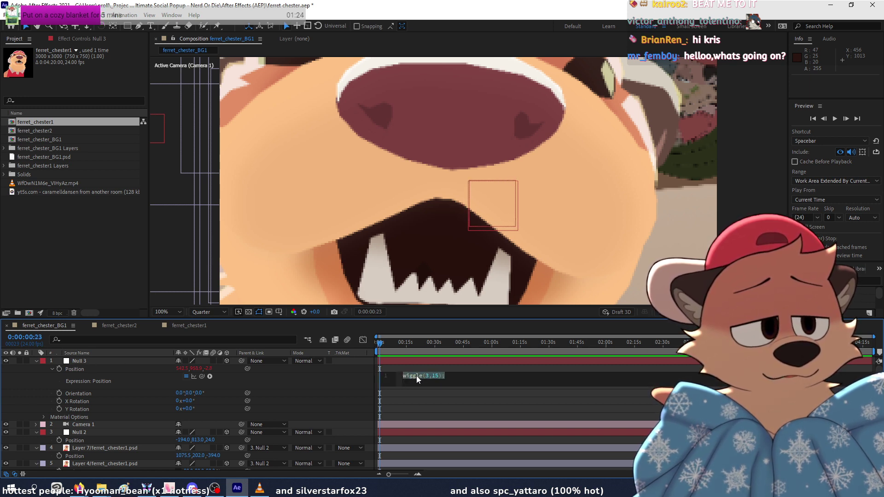
double_click(427, 376)
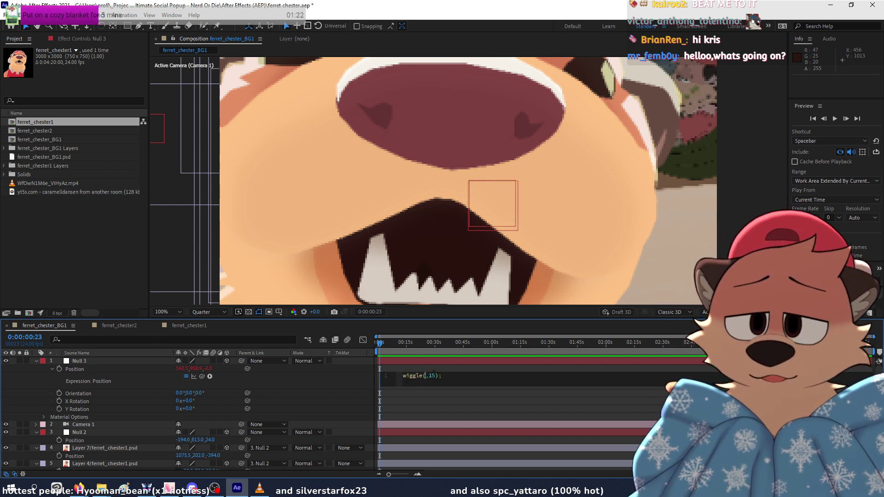
text(6)
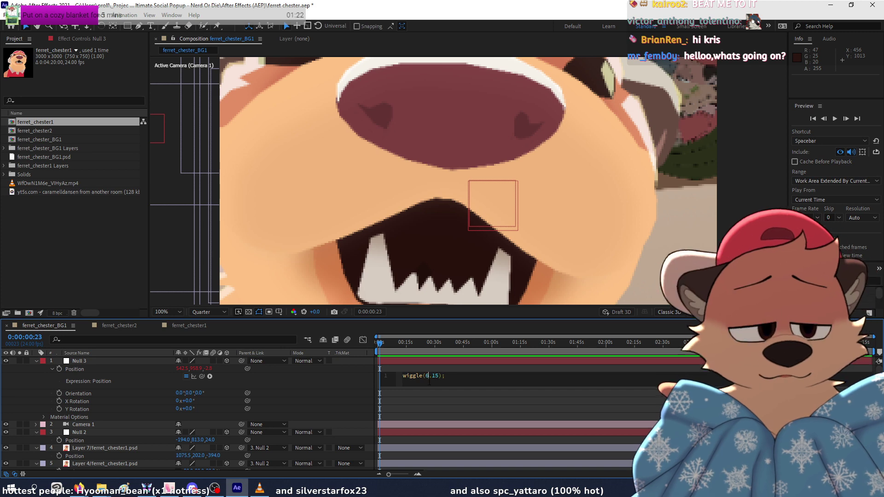
click(100, 361)
Step: Create a red solid above Null 3 and mask it with an ellipse about 290 by 270 px over the mouth
click(94, 15)
mouse_move(90, 26)
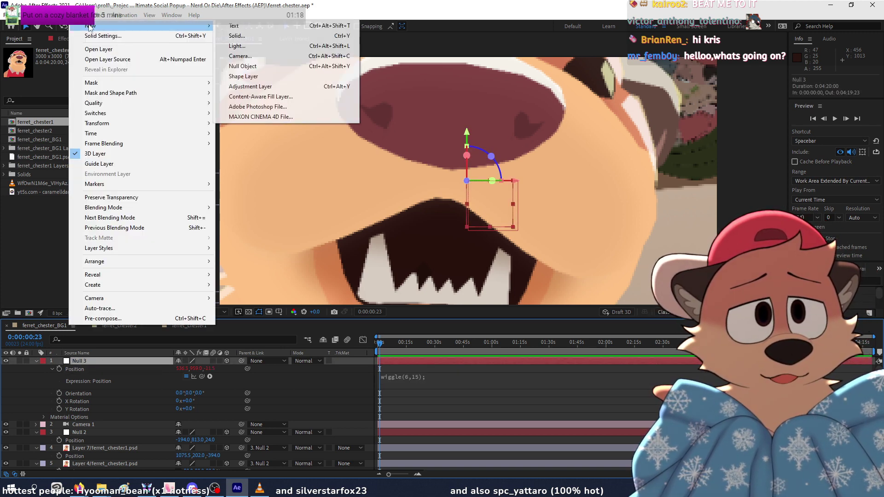
click(237, 36)
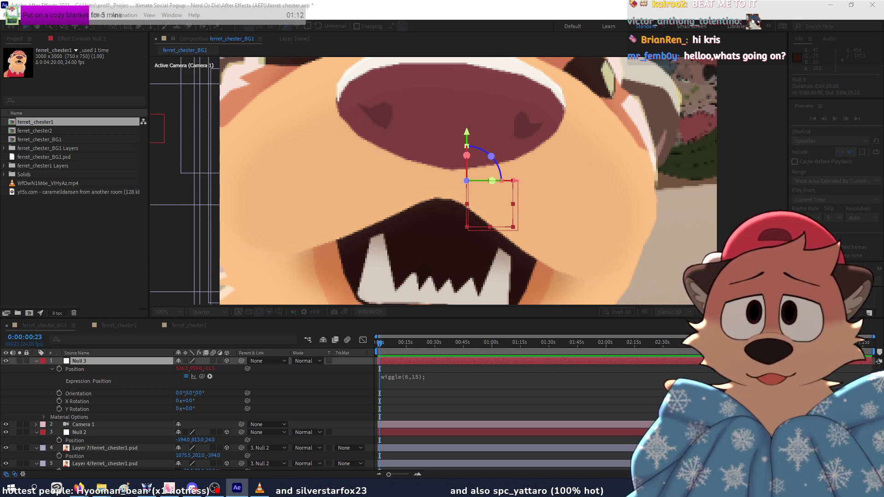
key(Return)
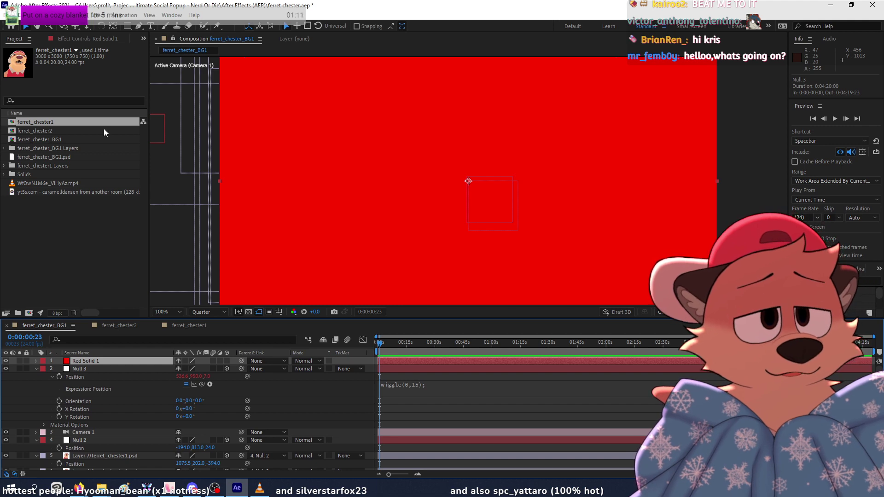
click(130, 27)
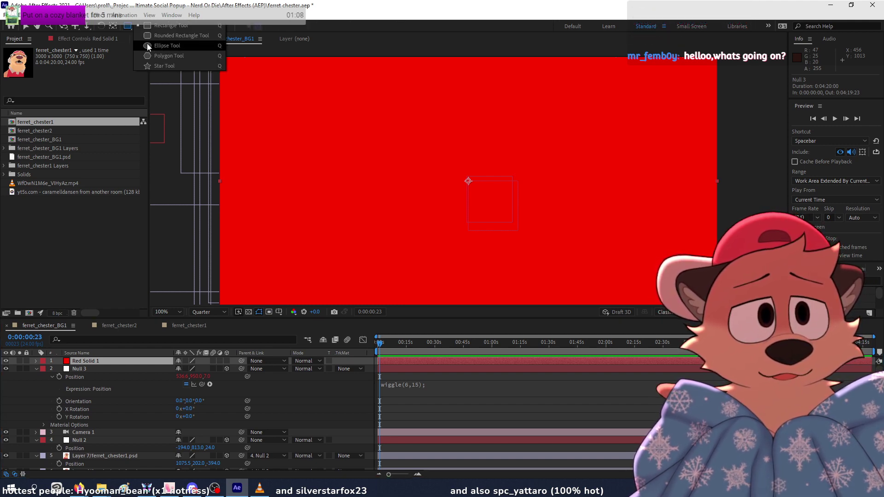
click(166, 45)
drag(399, 138, 532, 263)
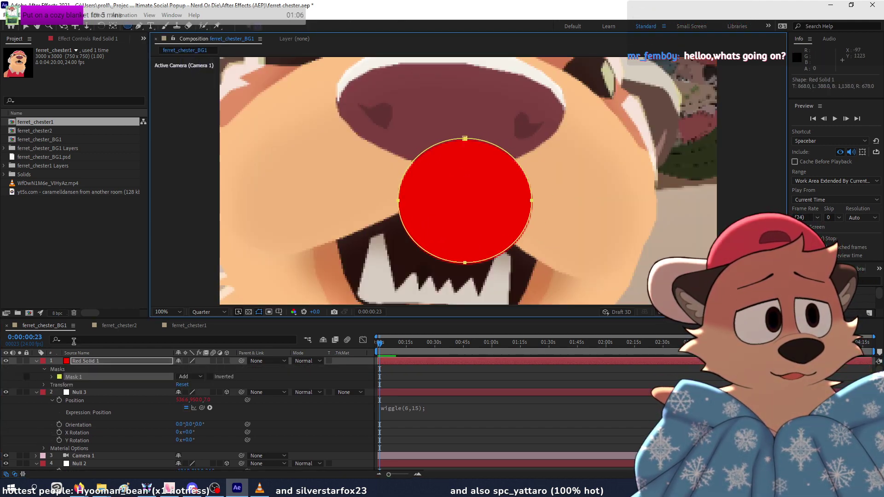
Step: Move the red solid below Null 3, parent it to Null 3 and preview its motion
drag(85, 361, 109, 440)
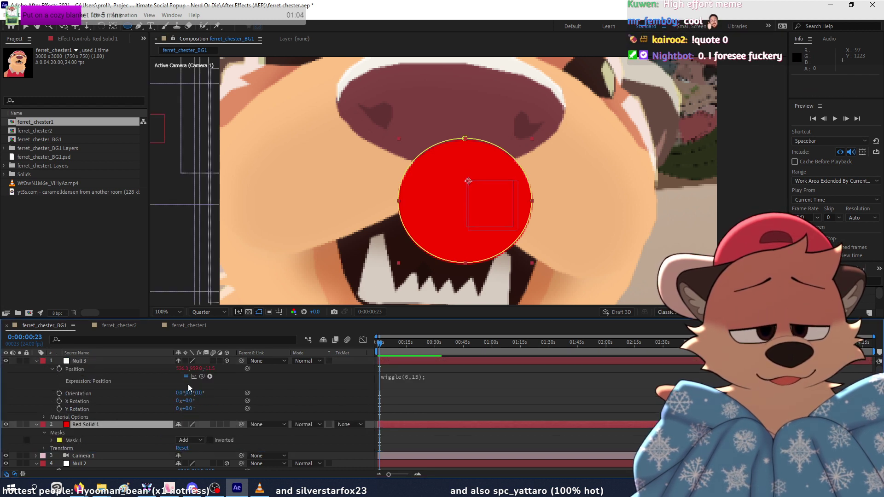
drag(241, 424, 76, 361)
key(space)
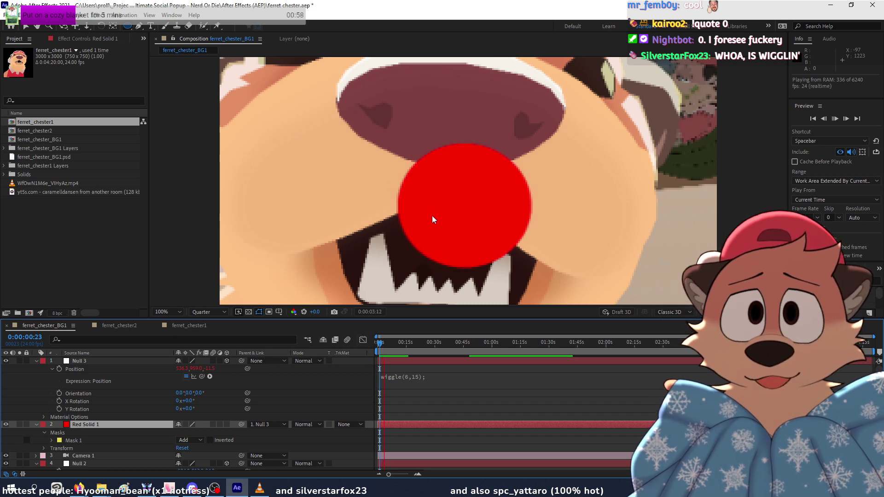
scroll(435, 206, up, 1)
scroll(436, 205, down, 4)
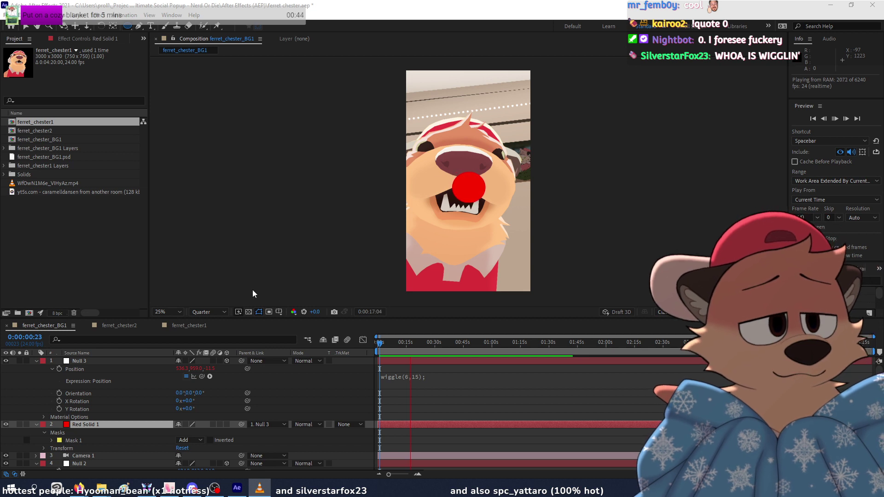
Step: Change Null 3's position expression to wiggle(8,17); and preview the motion from near the start
click(405, 347)
click(409, 377)
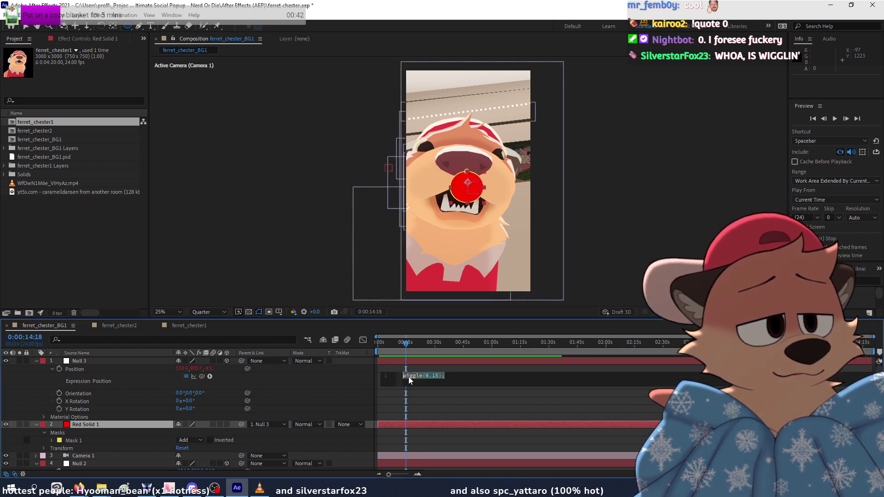
click(424, 378)
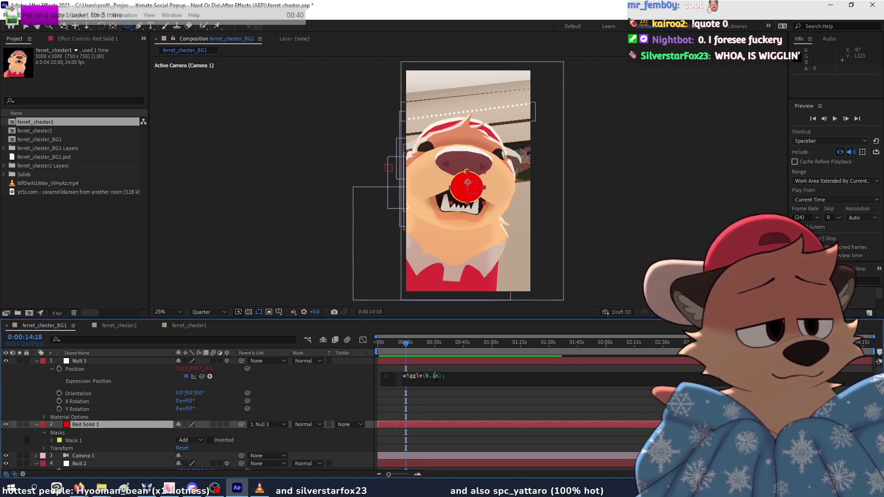
double_click(435, 376)
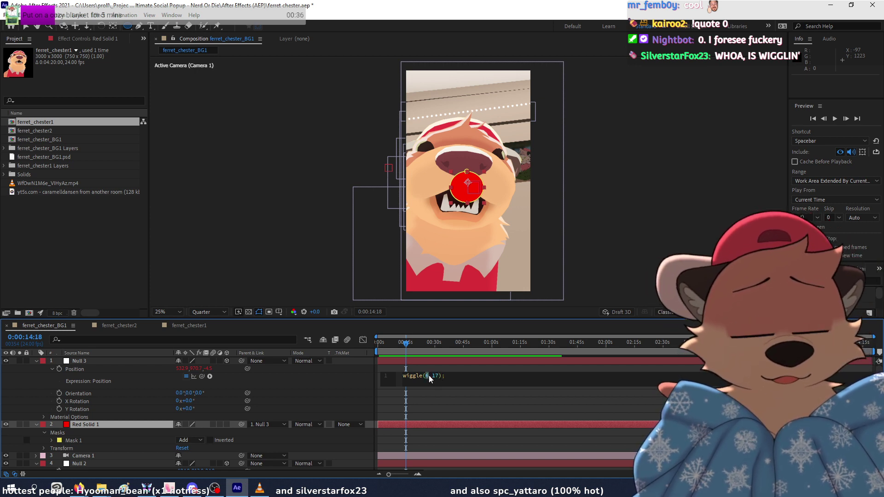
click(382, 344)
key(space)
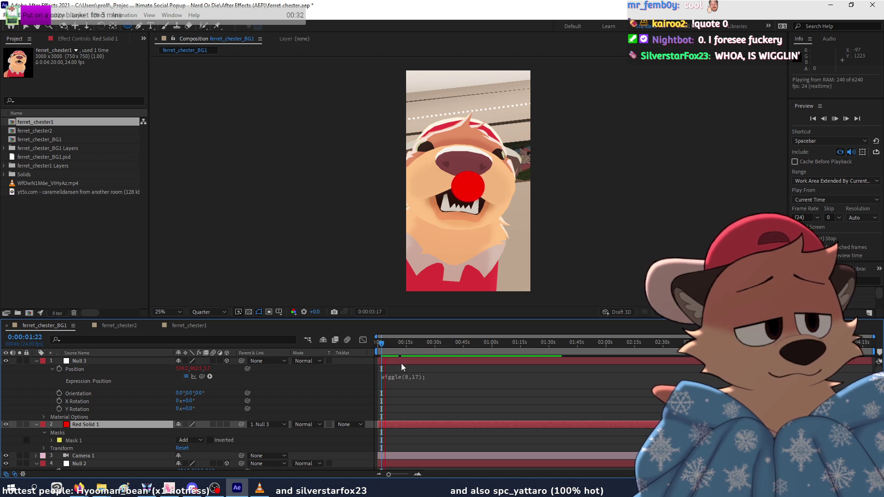
Step: Try a wiggle frequency of 18 in Null 3's position expression and preview it
click(412, 379)
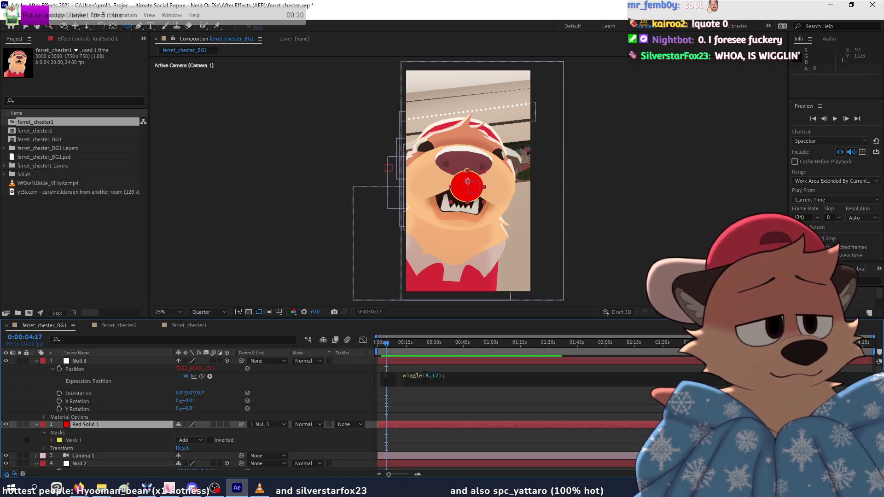
click(427, 376)
text(1)
click(385, 343)
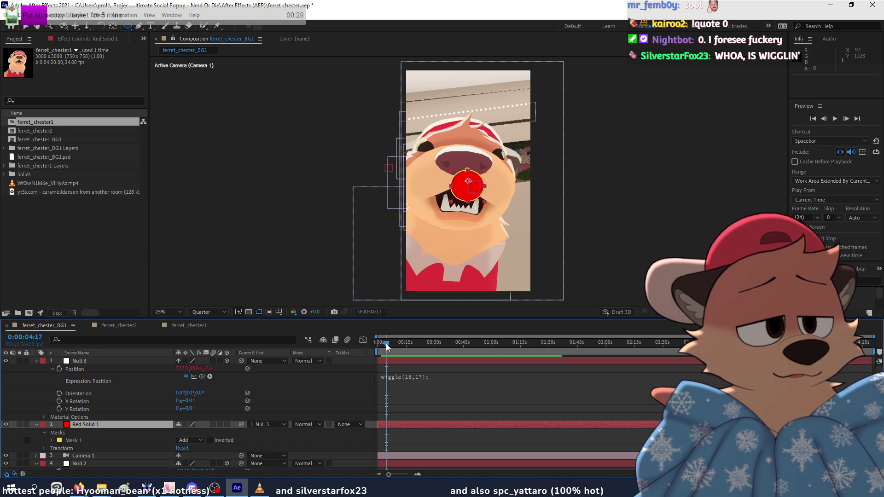
key(space)
Step: Set the wiggle frequency in Null 3's position expression to 4 and preview the slower motion
click(410, 377)
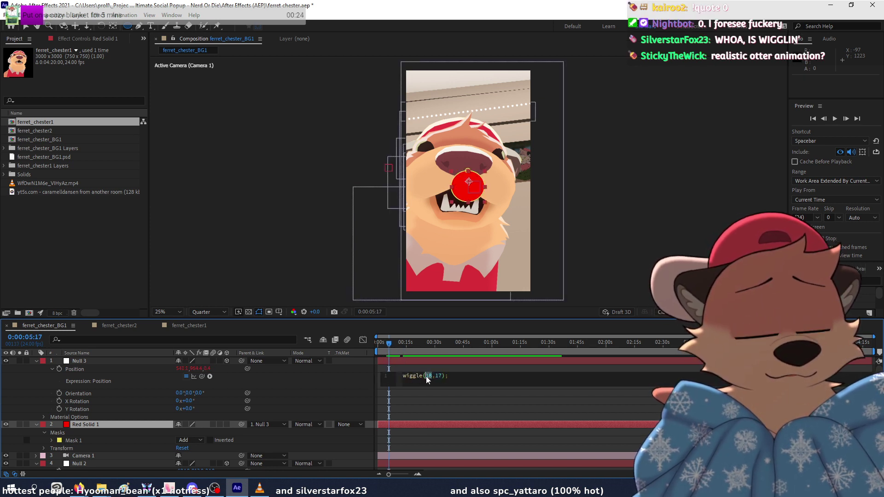
text(4)
click(383, 343)
key(space)
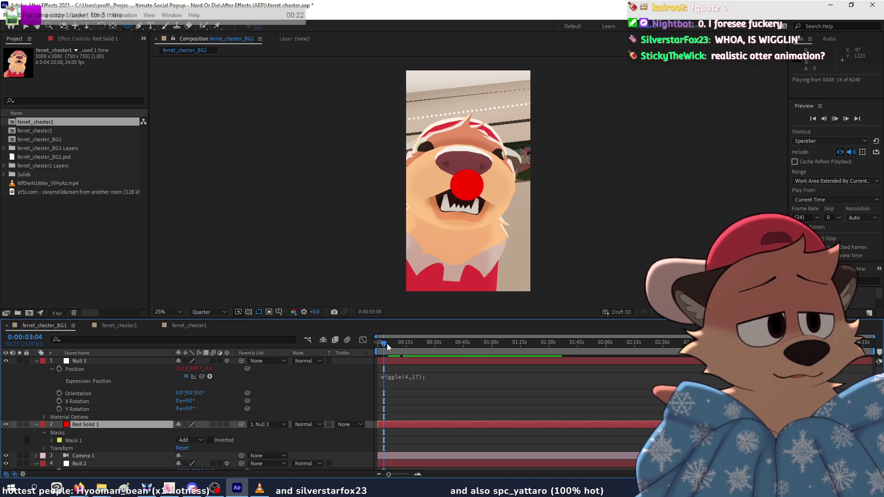
key(space)
Step: Try a wiggle amplitude of 20 in Null 3's position expression and preview the motion
click(414, 377)
double_click(435, 376)
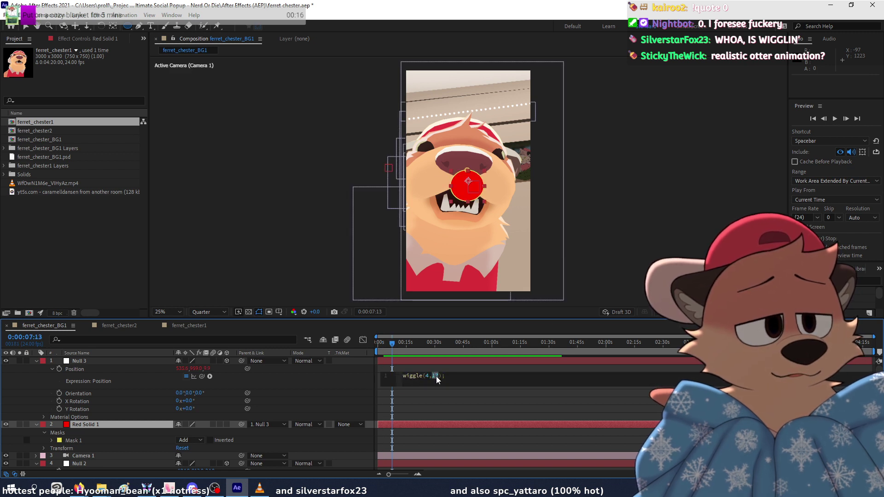
text(7)
key(Return)
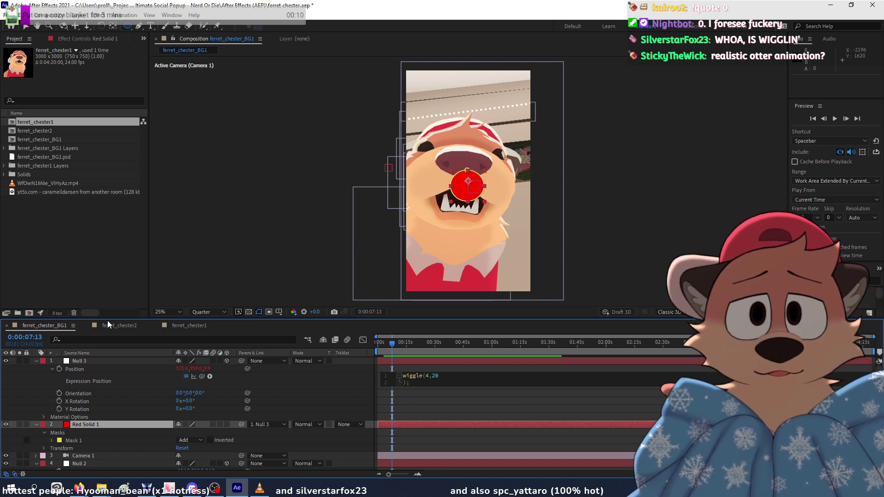
click(390, 345)
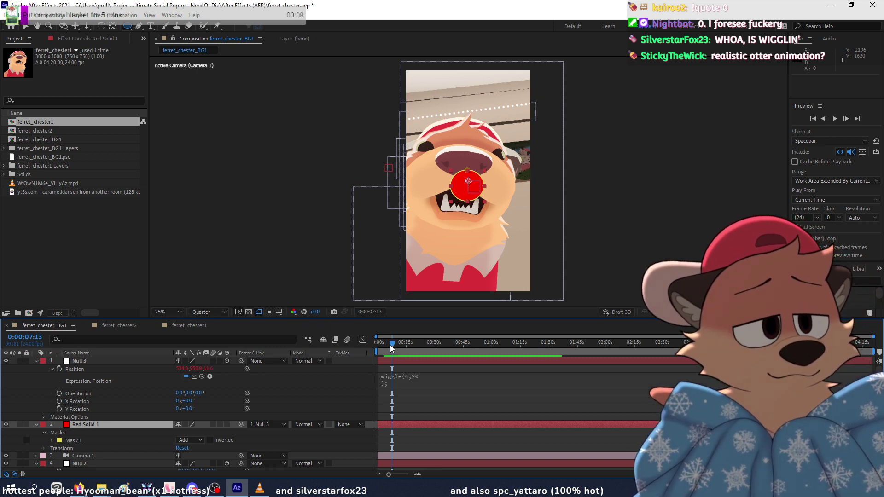
key(space)
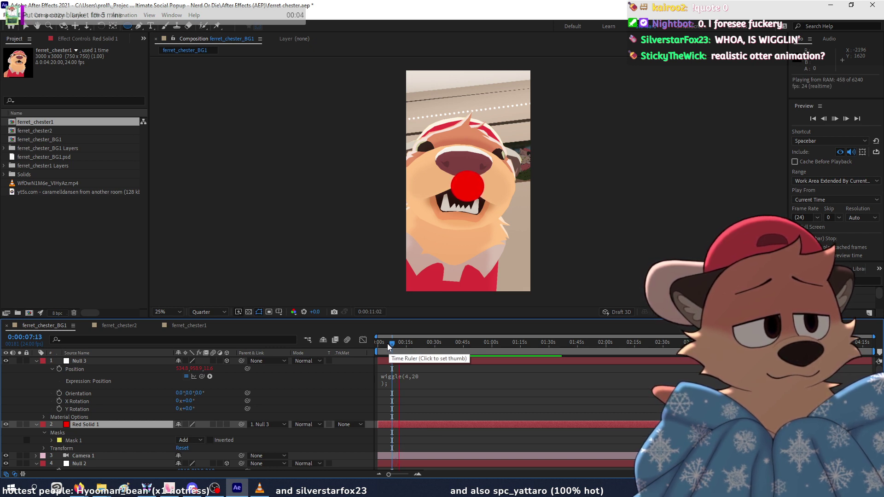
key(space)
Step: Try wiggle(3,18); as Null 3's position expression, previewing the slower frequency before lowering the amplitude
click(406, 377)
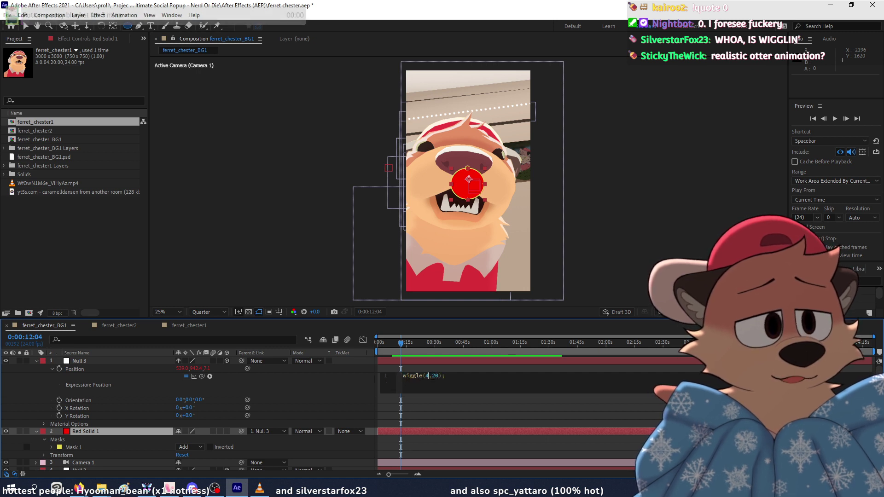
double_click(426, 376)
text(3)
click(407, 348)
key(space)
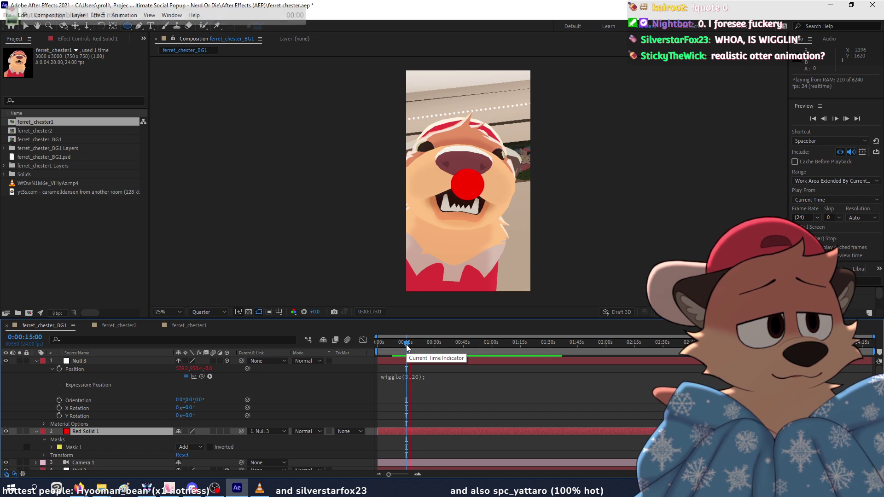
key(space)
click(419, 378)
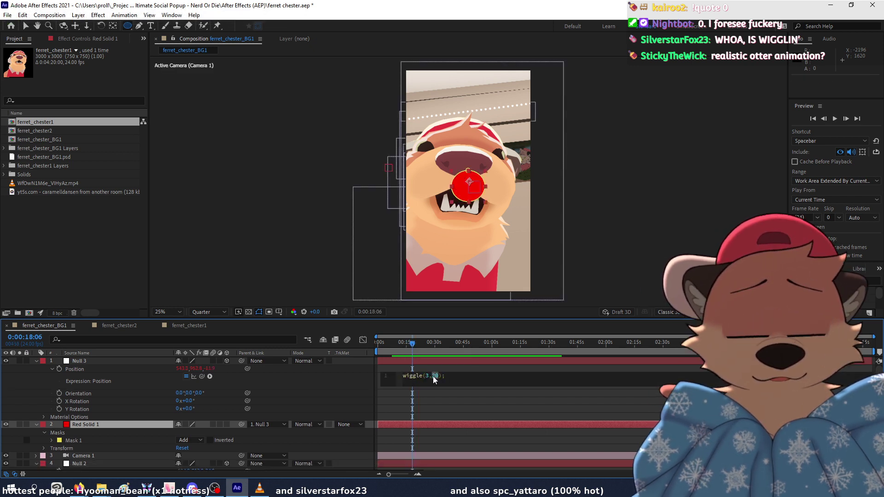
drag(432, 345, 411, 344)
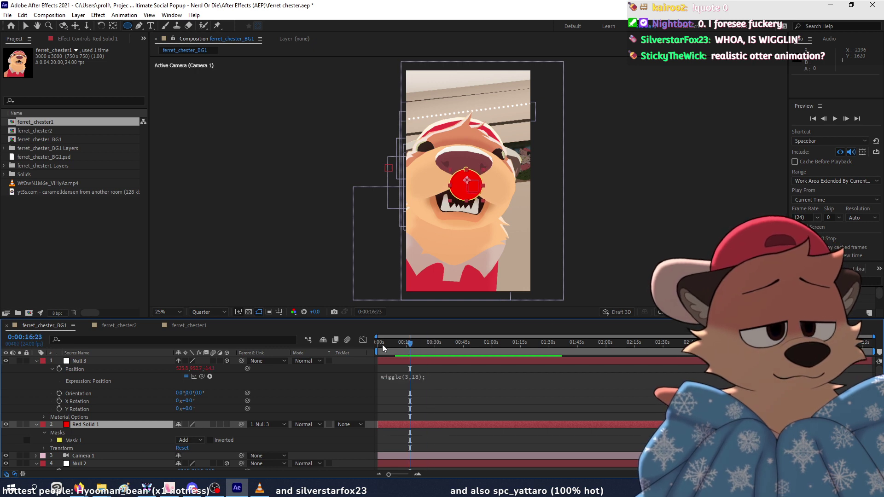
Step: Delete the red solid, then parent Camera 1 to Null 3 and preview from the start of the composition
key(Delete)
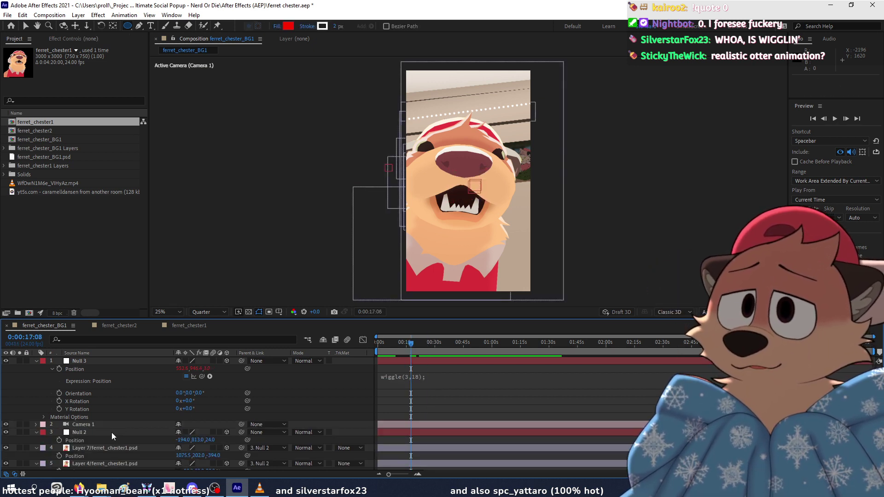
click(90, 424)
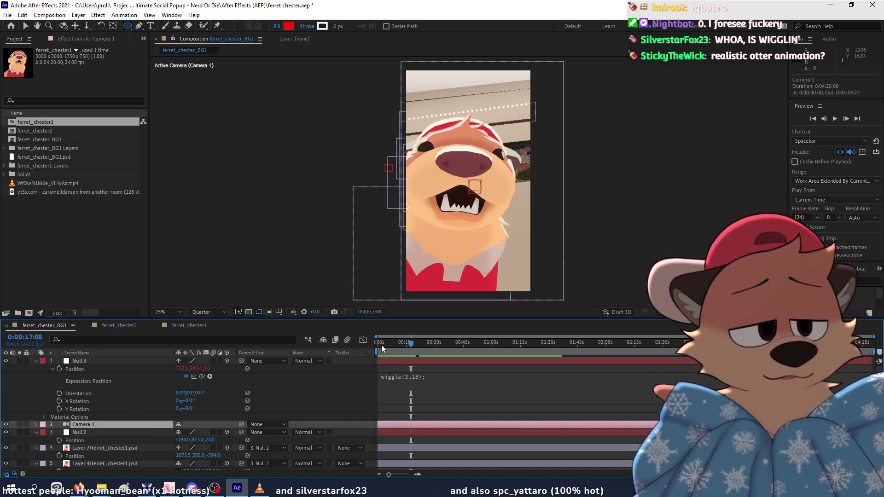
drag(381, 345, 376, 345)
drag(242, 423, 141, 363)
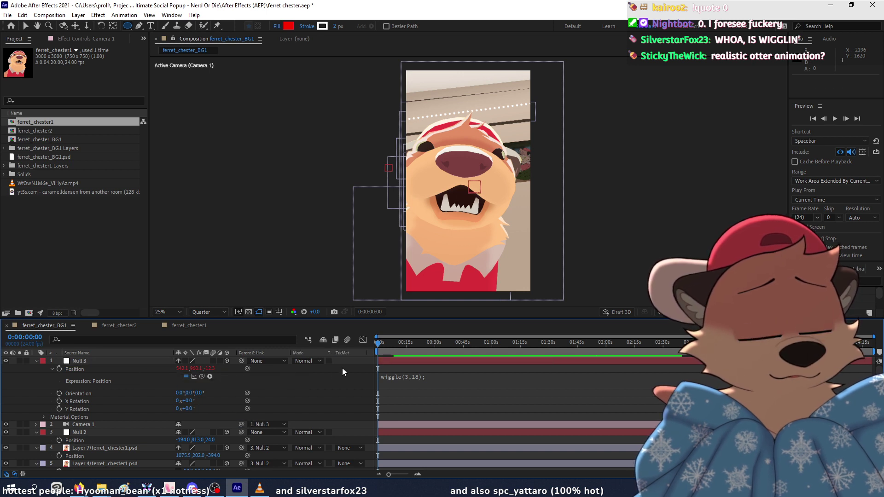
key(space)
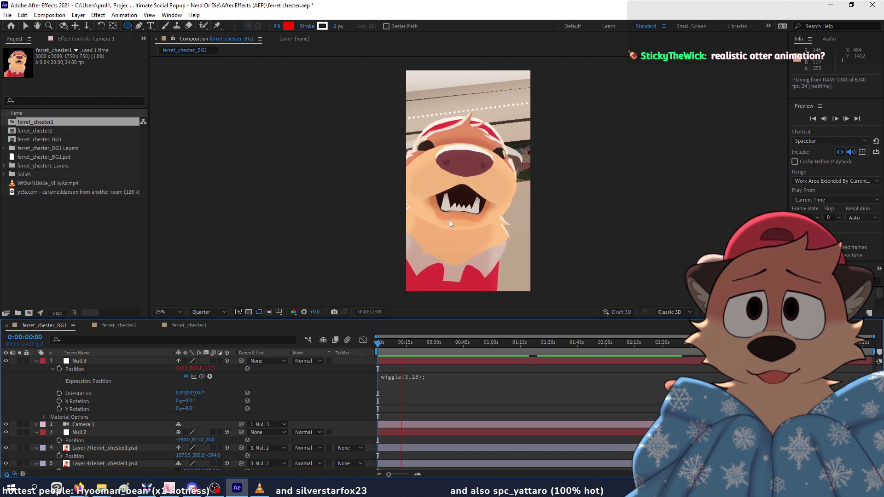
Step: Change Null 3's position expression to wiggle(2,13); and preview the camera motion from near the start
click(407, 377)
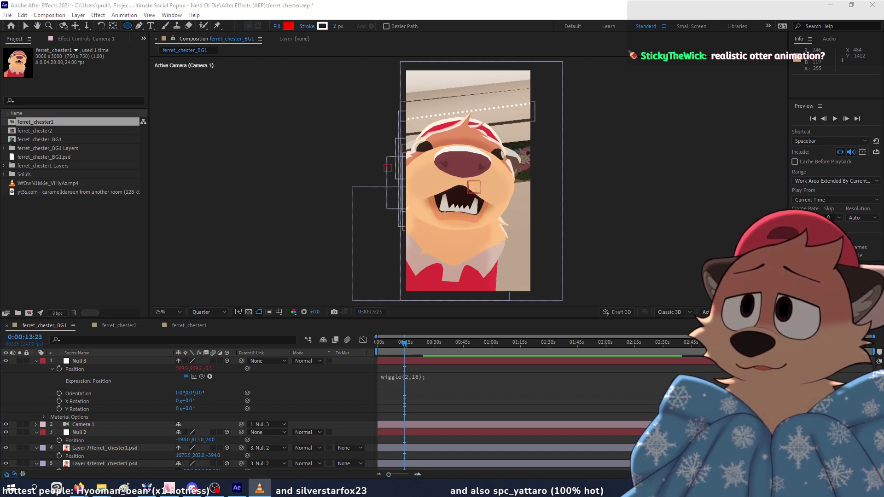
click(416, 377)
click(436, 377)
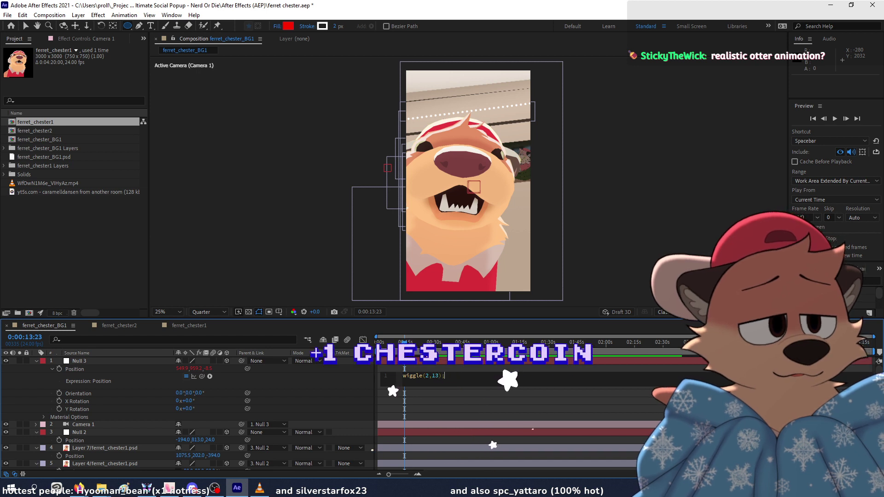
click(381, 342)
key(space)
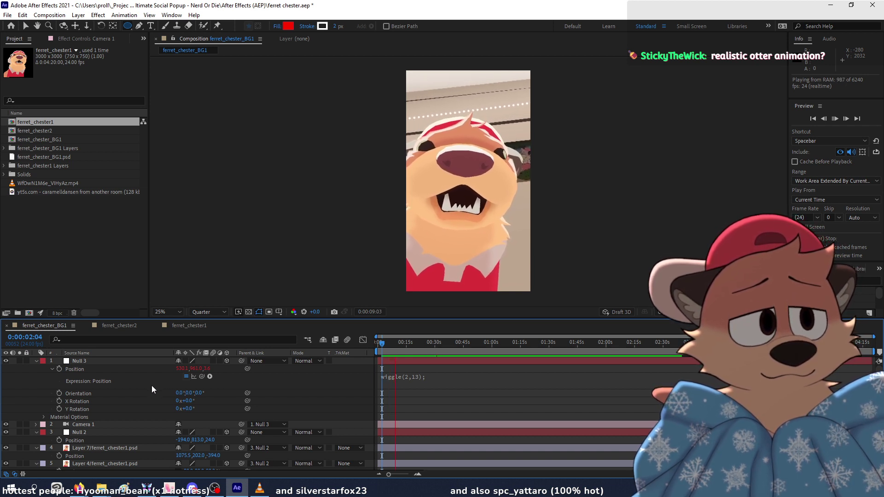
key(space)
Step: Expand Null 2's transform properties and separate its Position into individual X, Y and Z dimensions
scroll(151, 386, down, 5)
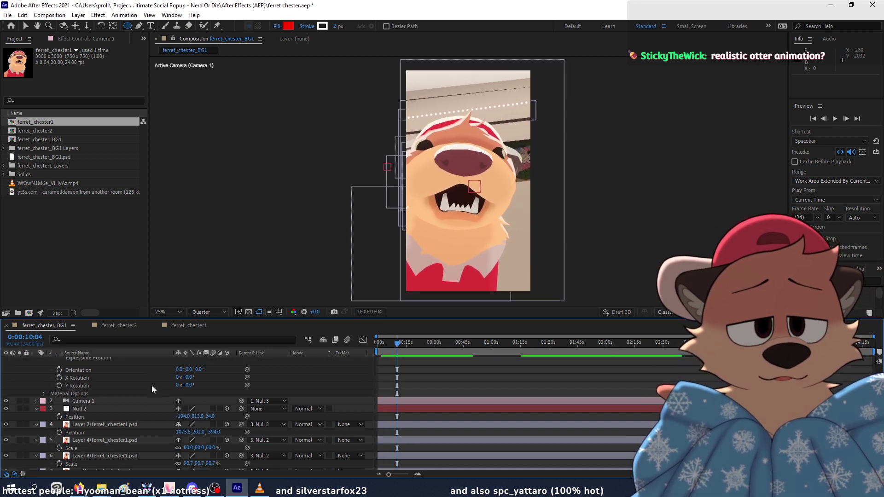
scroll(102, 432, up, 4)
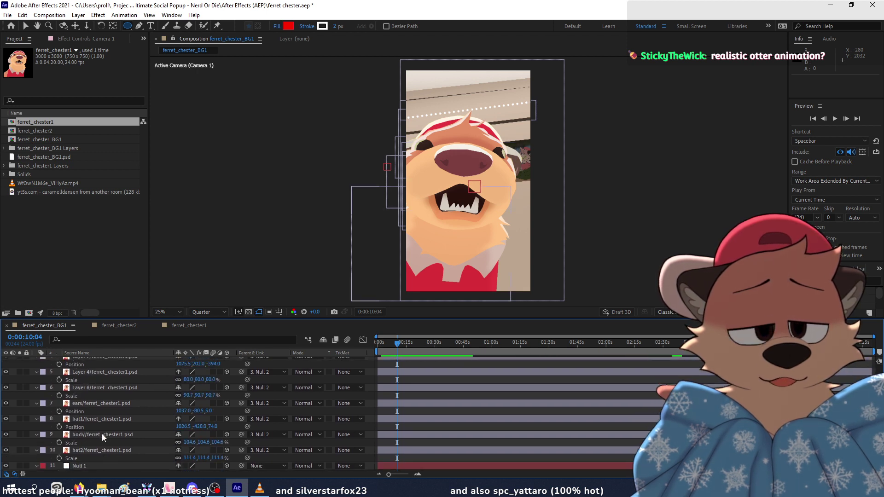
click(100, 388)
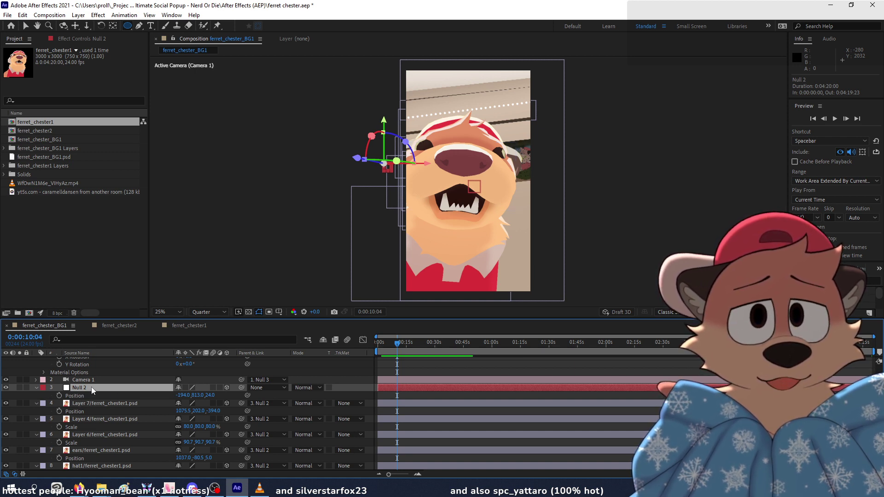
scroll(91, 390, down, 1)
scroll(91, 386, up, 1)
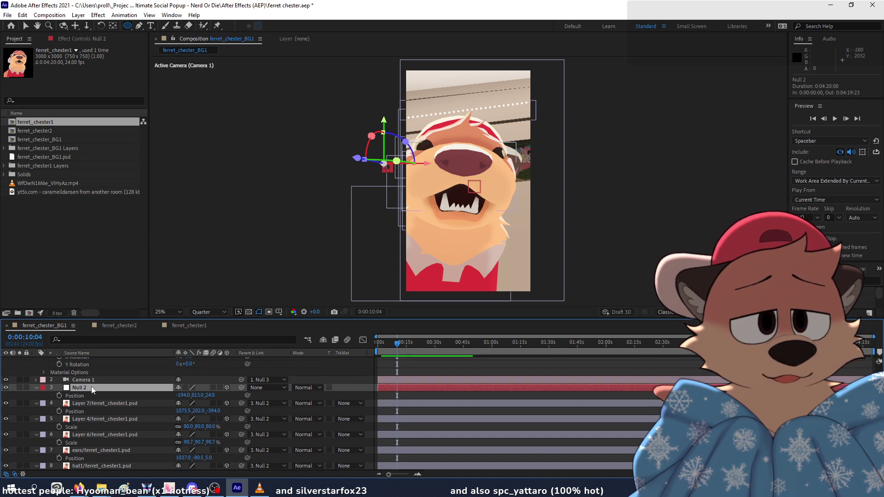
click(128, 396)
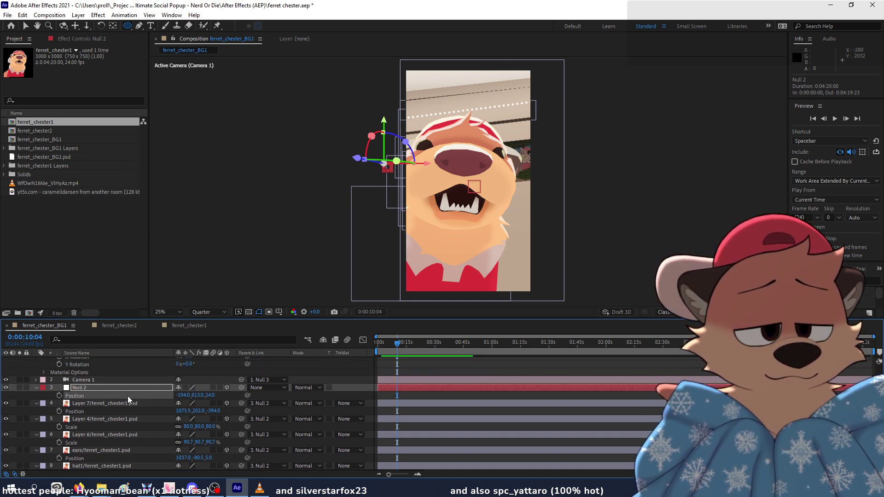
click(36, 387)
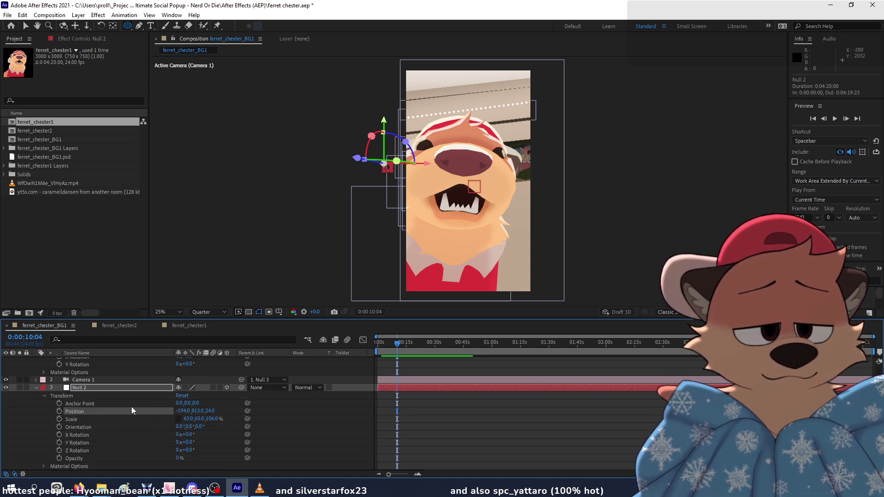
right_click(77, 412)
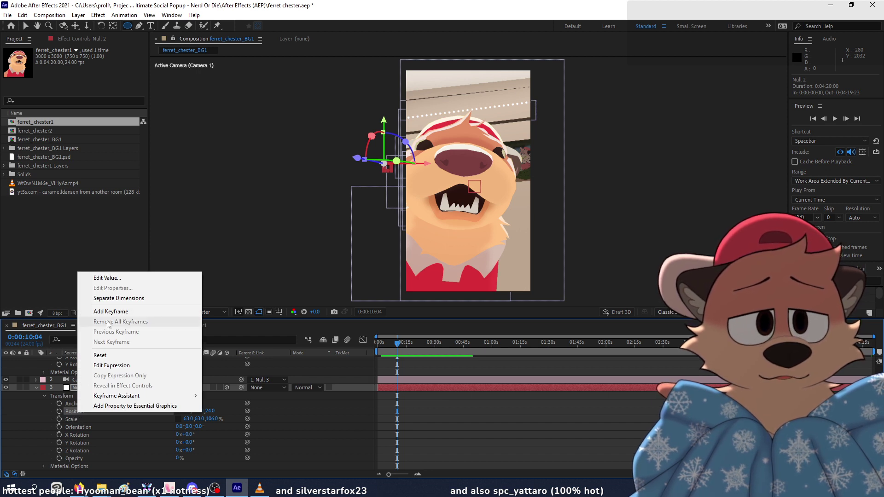
click(123, 299)
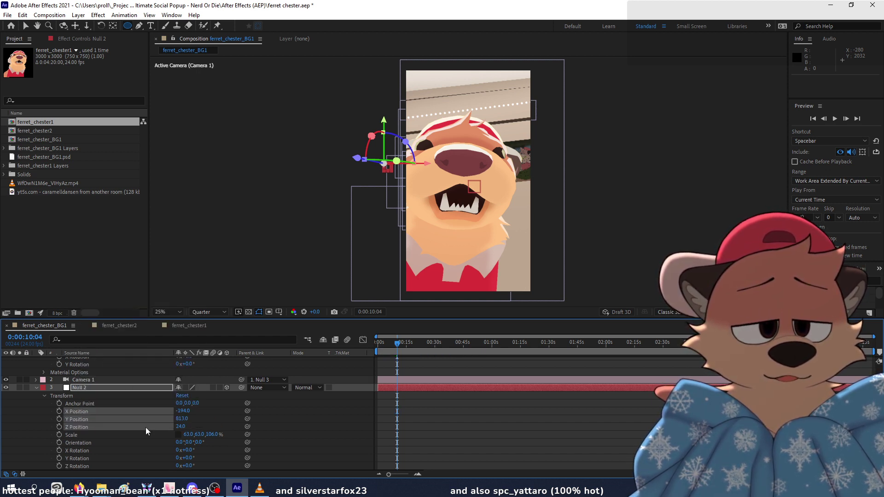
click(160, 424)
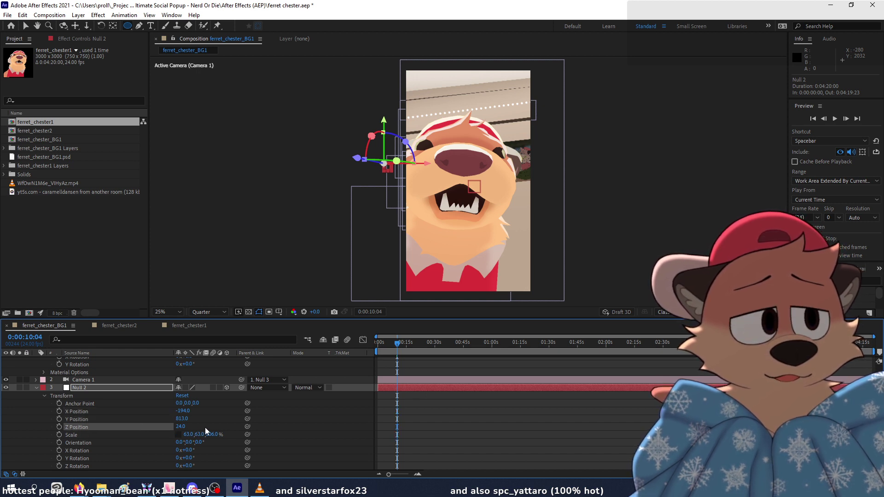
click(136, 416)
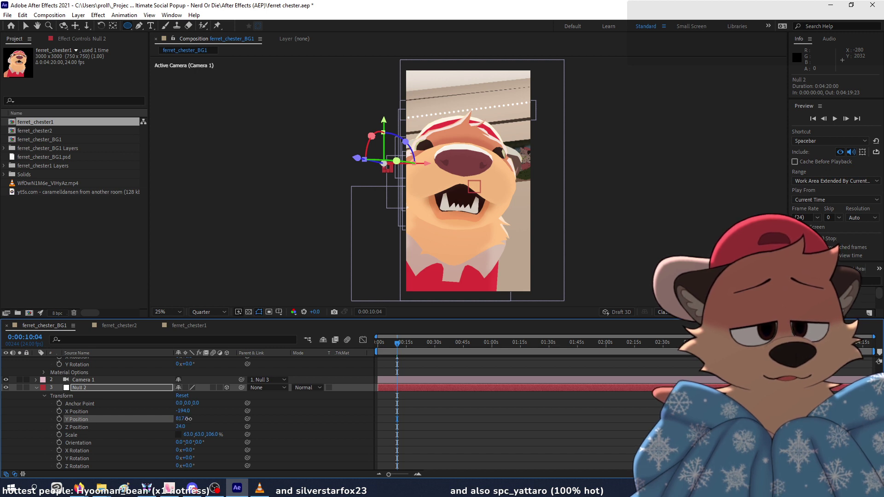
drag(180, 419, 200, 419)
key(ctrl+z)
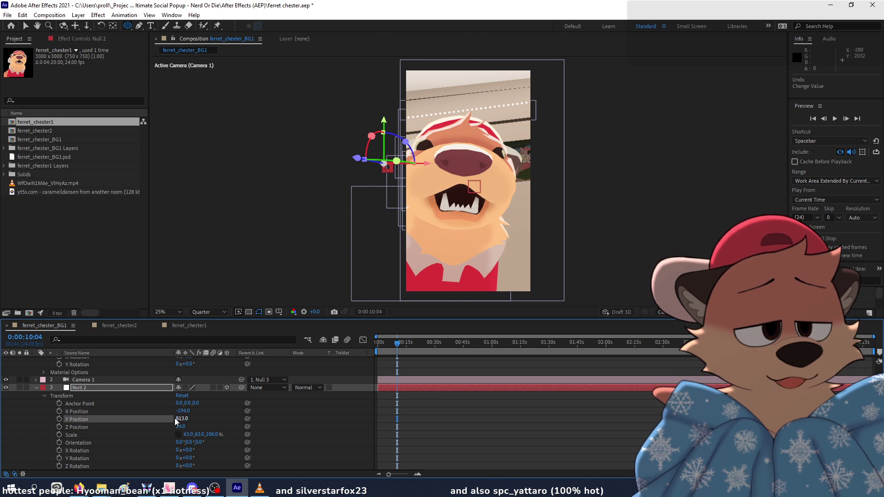
Step: Add the expression wiggle(5,20); to Null 2's X Position
right_click(122, 411)
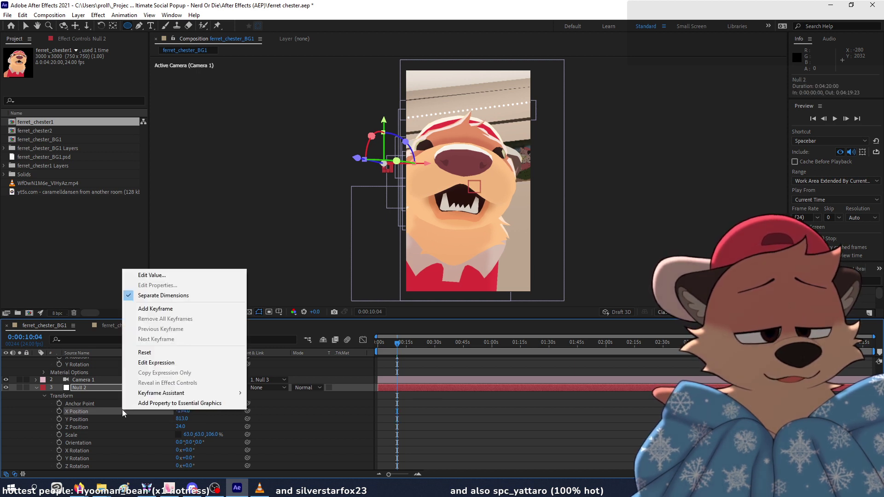
click(184, 362)
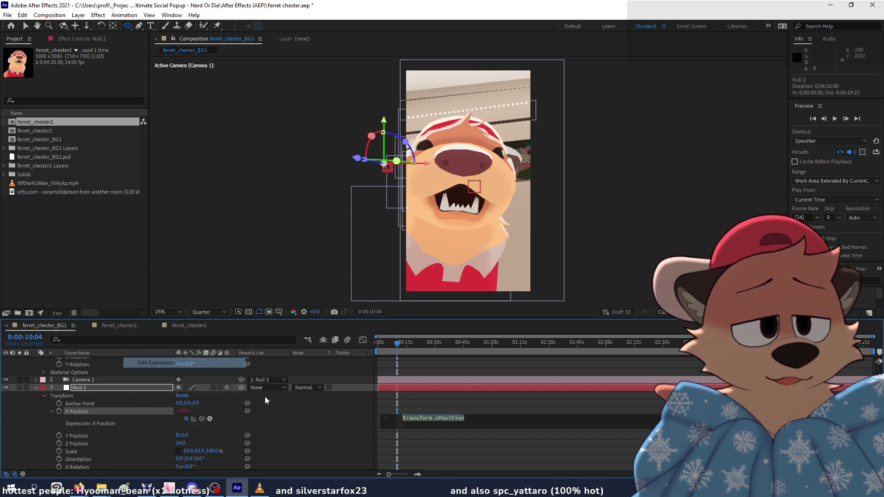
text(wiggle(3,15);)
double_click(428, 418)
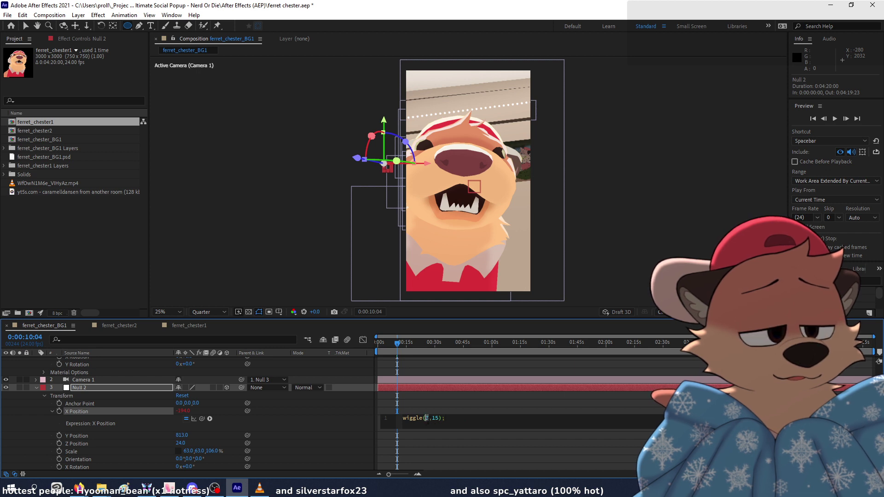
text(5)
double_click(436, 418)
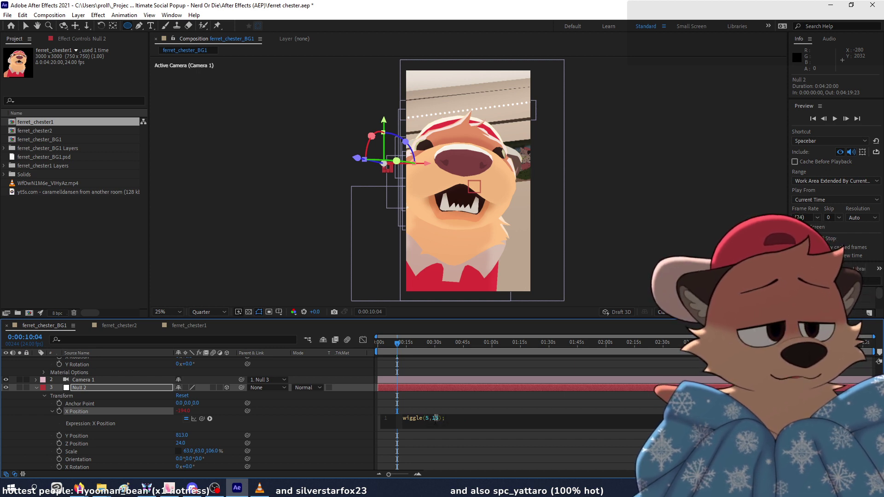
text(20)
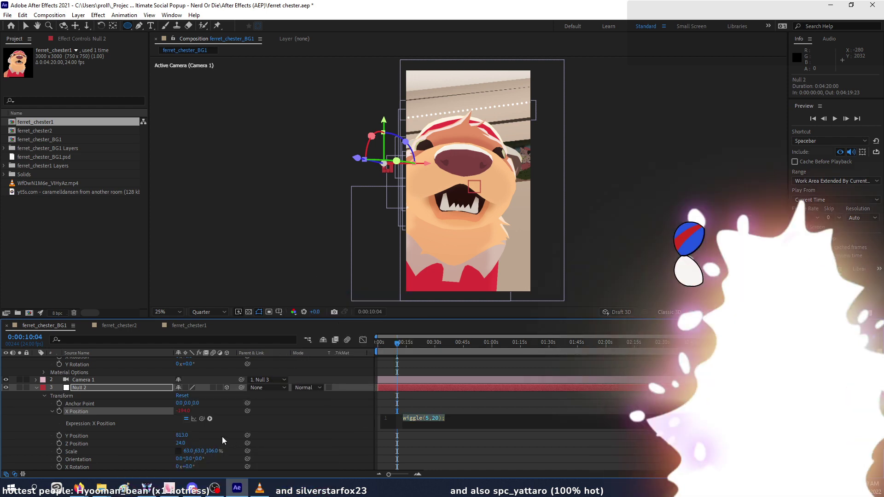
Step: Add the expression wiggle(2,8); to Null 2's Y Position and preview the animation from the start
right_click(129, 435)
click(163, 389)
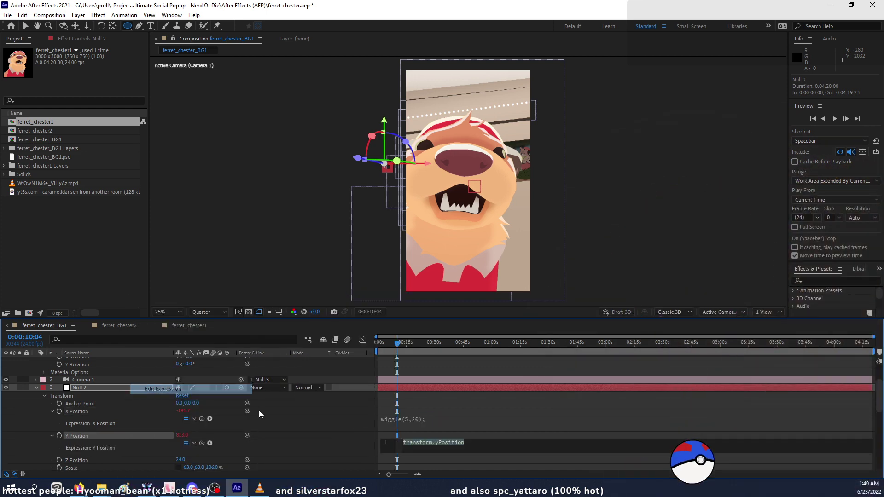
text(wiggle(5,20);)
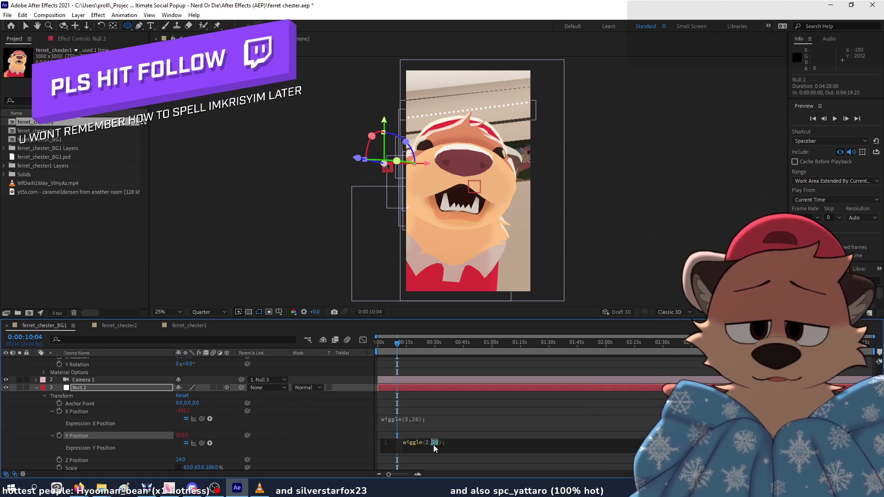
click(394, 363)
click(374, 343)
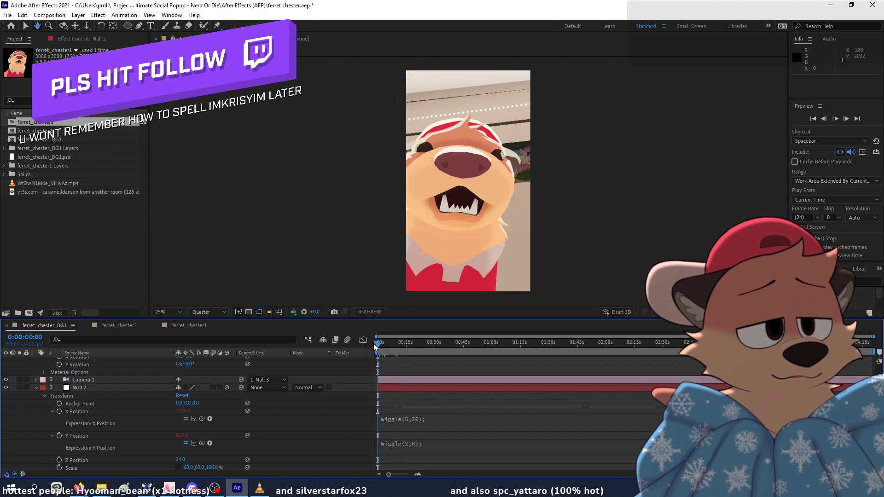
key(space)
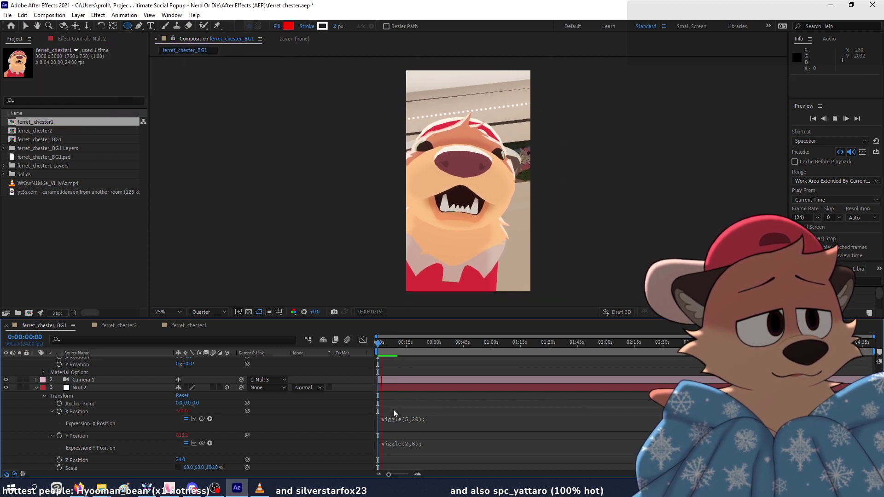
Step: Change the wiggle expression on Null 2's X Position to wiggle(1,20);
click(398, 414)
click(408, 419)
double_click(426, 416)
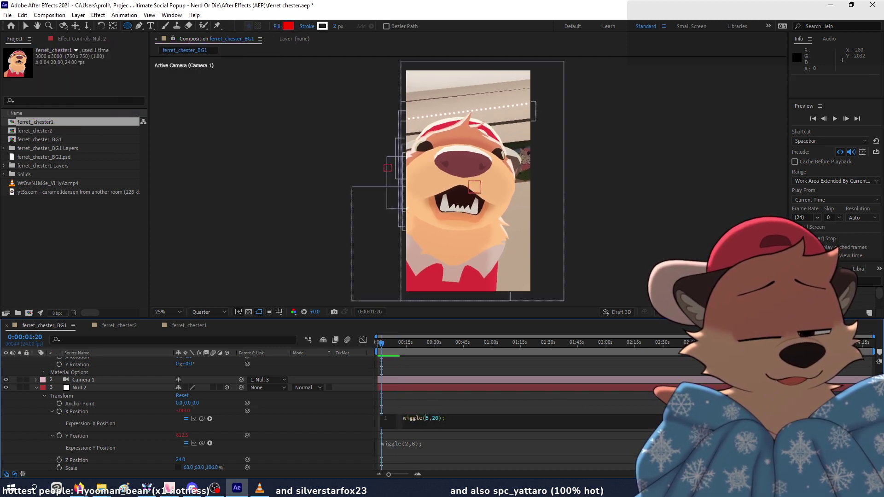
text(1)
Step: Change Null 2's Y Position expression to wiggle(1,8); and preview the animation from near the start
click(408, 446)
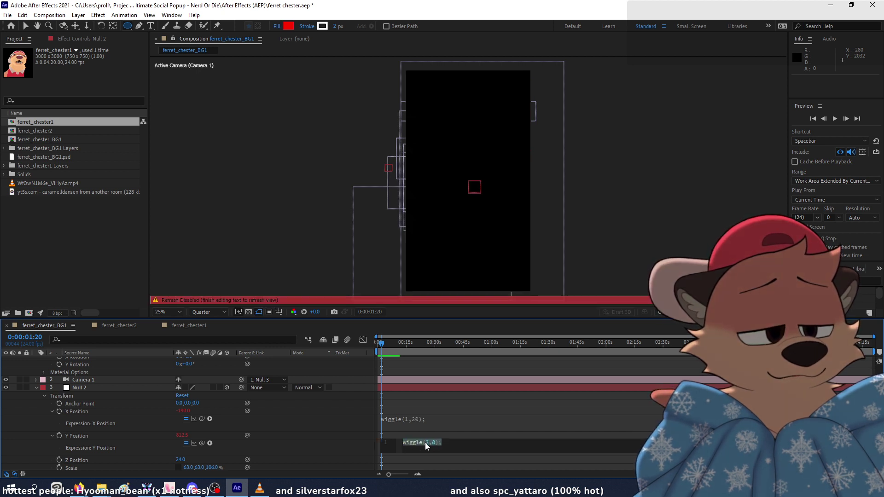
double_click(426, 442)
text(1)
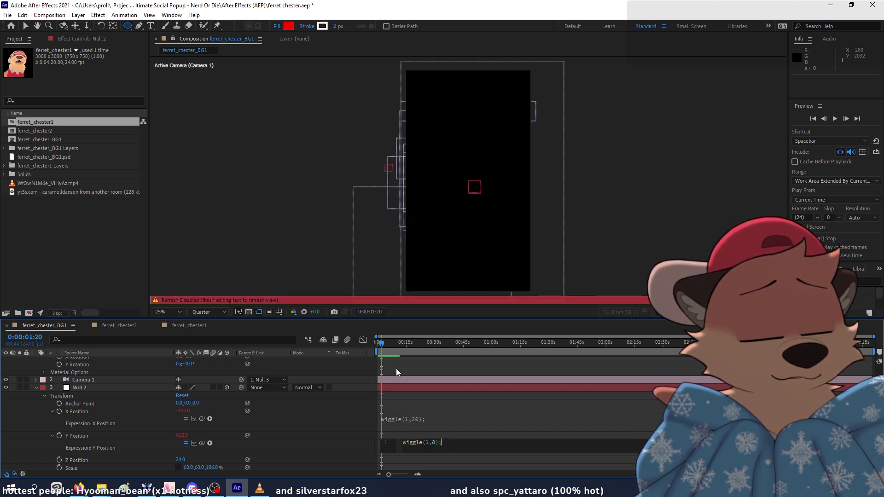
click(380, 343)
key(space)
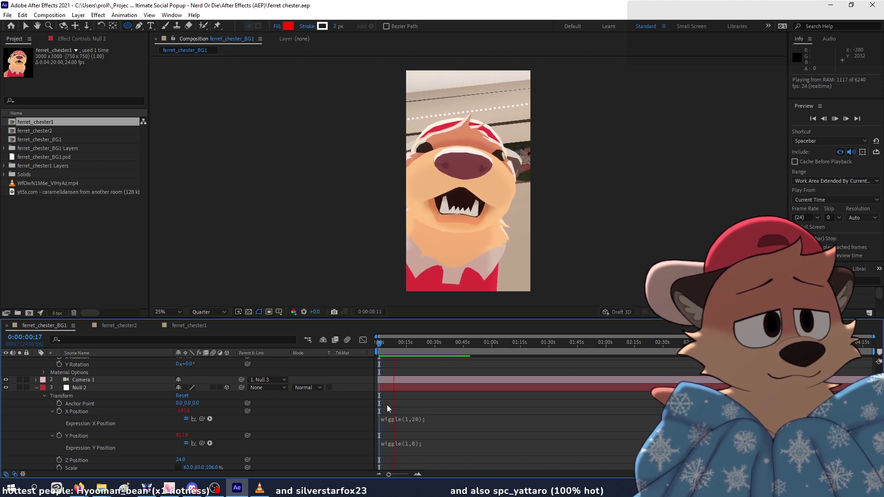
key(space)
Step: Change Null 2's X Position expression to wiggle(2,20); and preview the motion from the current time
click(419, 416)
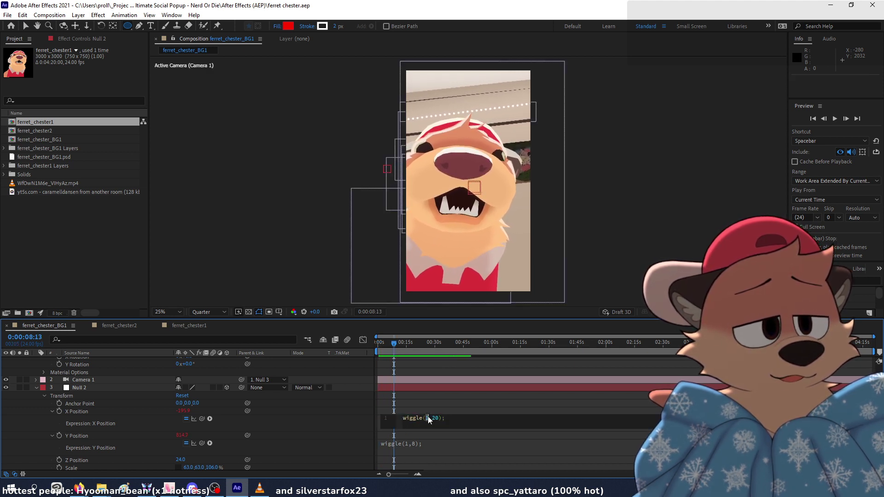
text(2)
click(426, 433)
key(space)
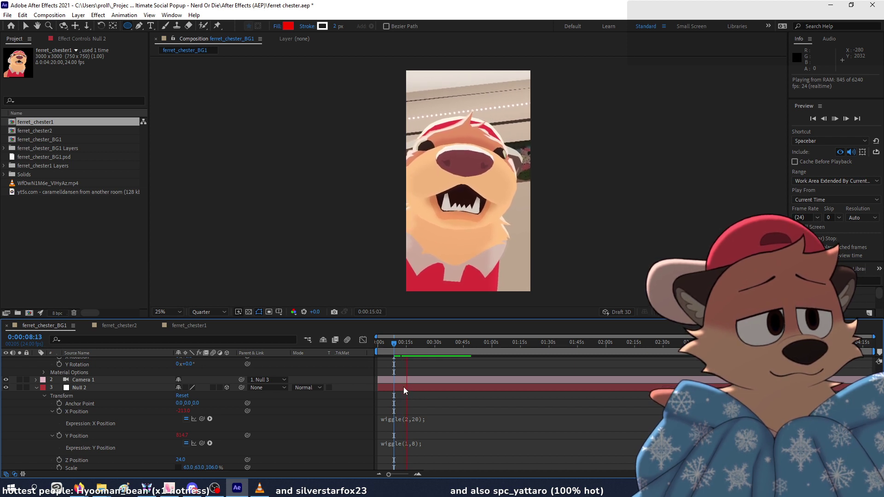
key(space)
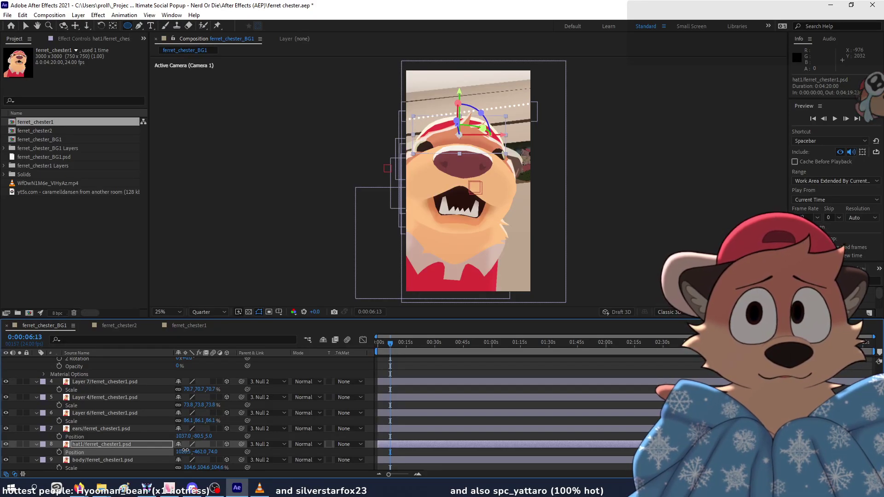
Step: Nudge the hat1 layer's Y position to -463
drag(186, 450, 185, 450)
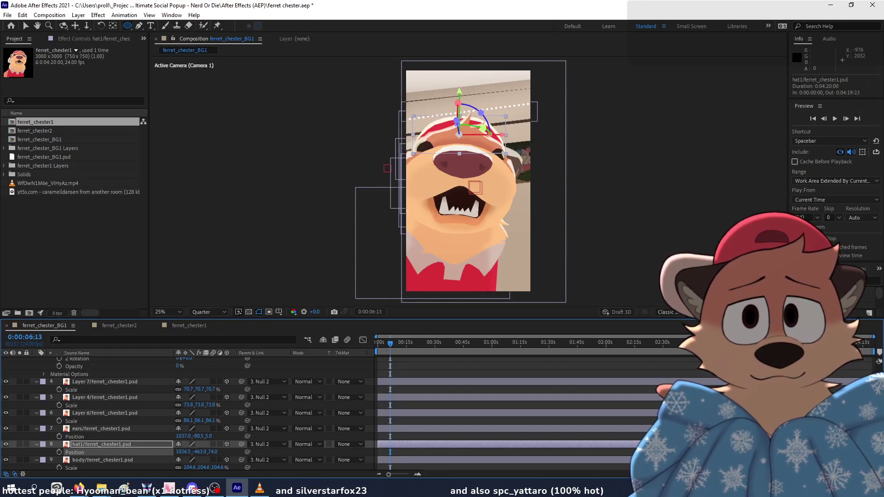